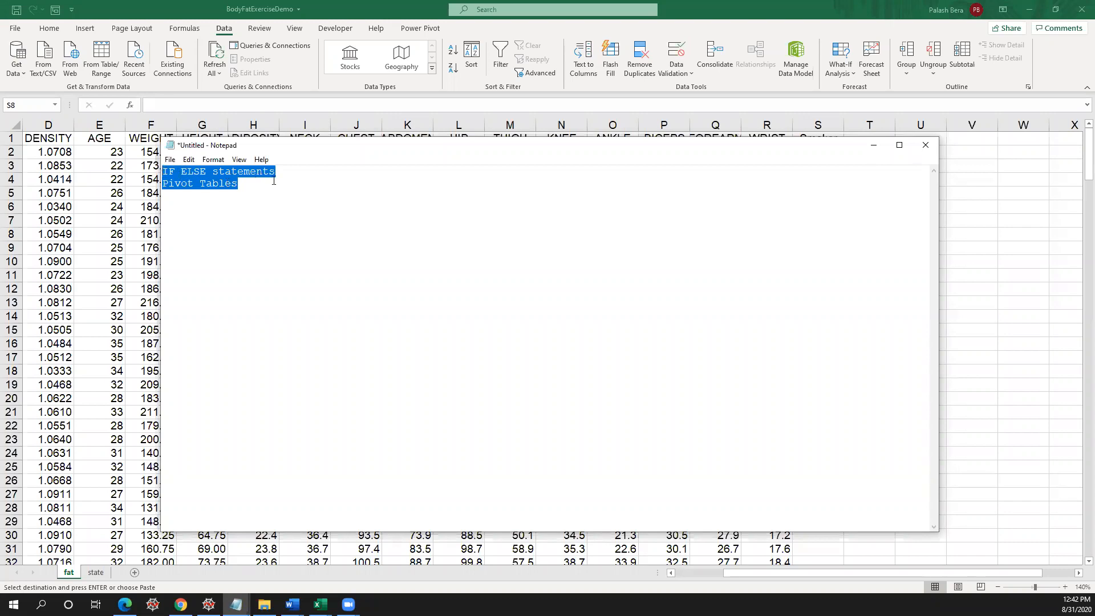
- Move the Notepad notes clear of the column headers and add an equals sign on a new line below the topic list
click(277, 184)
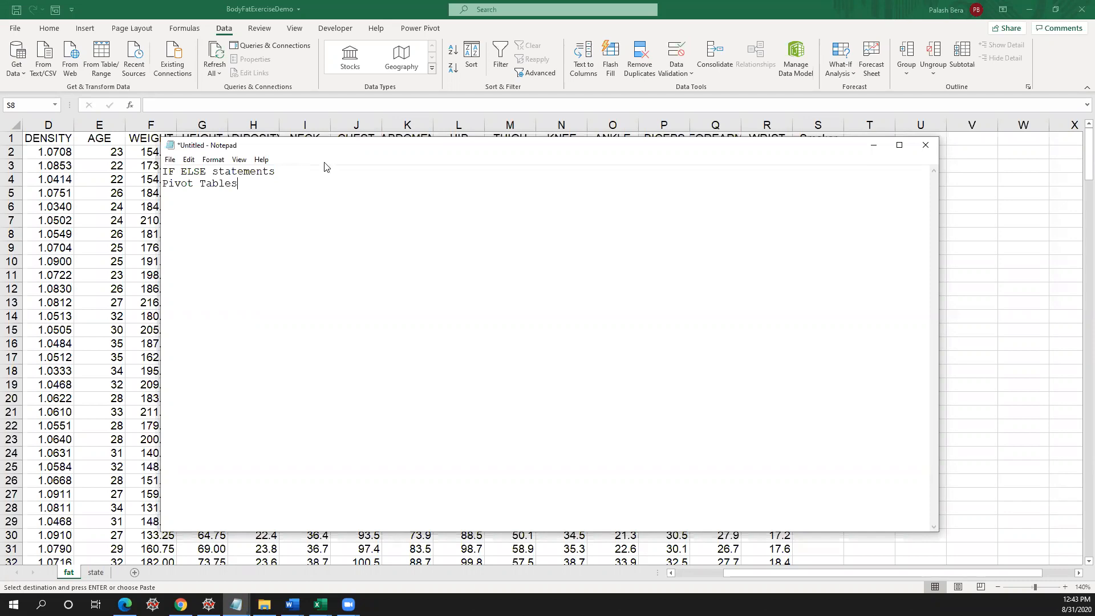
drag(299, 151, 320, 163)
key(Return)
text(=)
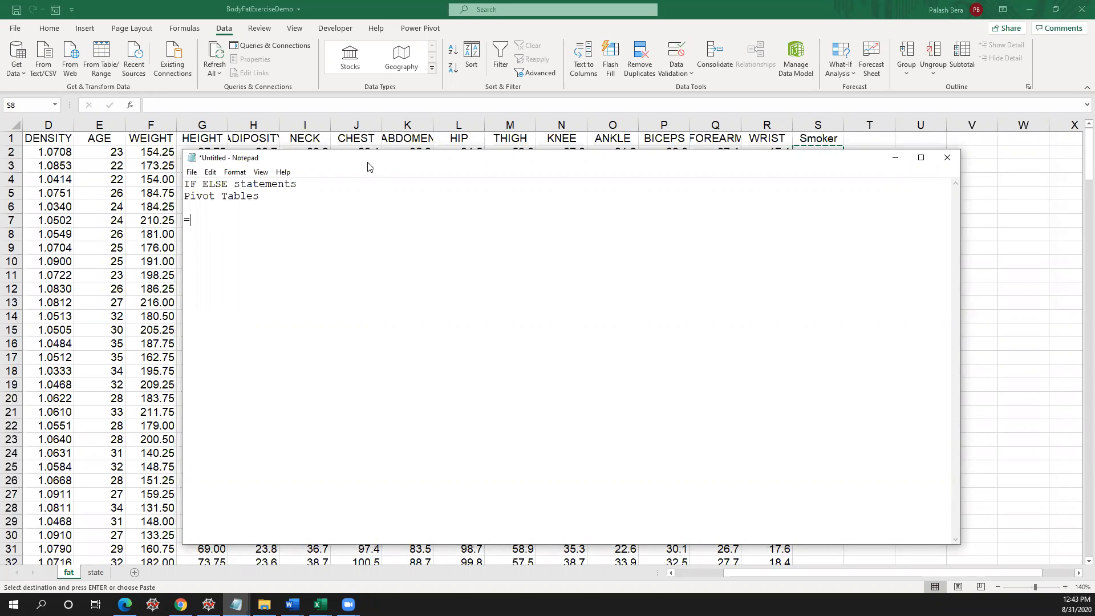
drag(374, 166, 400, 166)
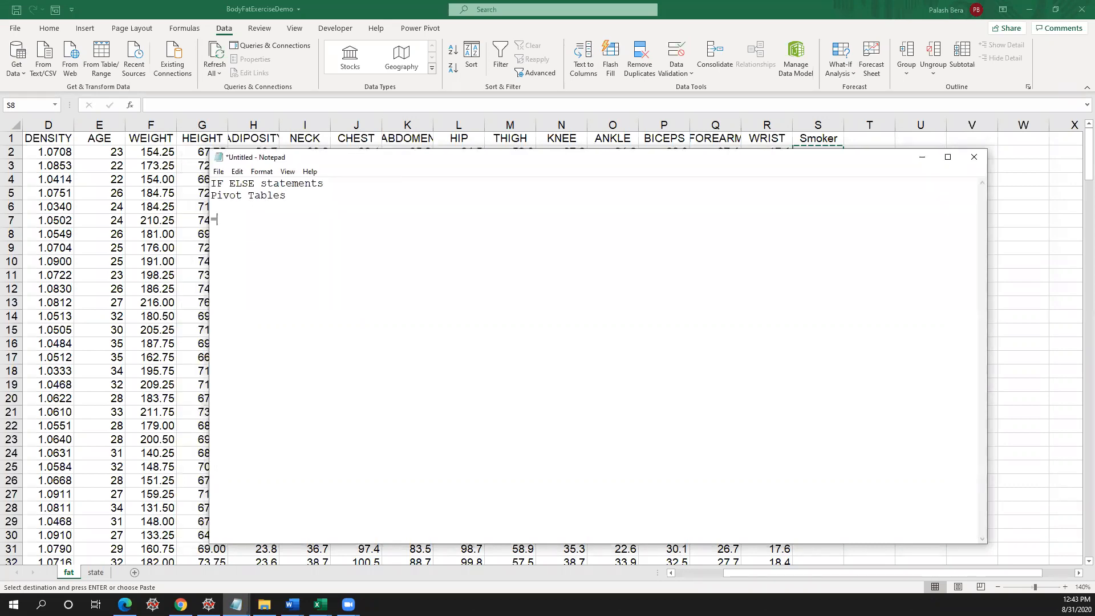
- Switch to the Word worksheet to read task 5 on the High/low body fat category, and return to the Notepad notes
key(alt+Tab)
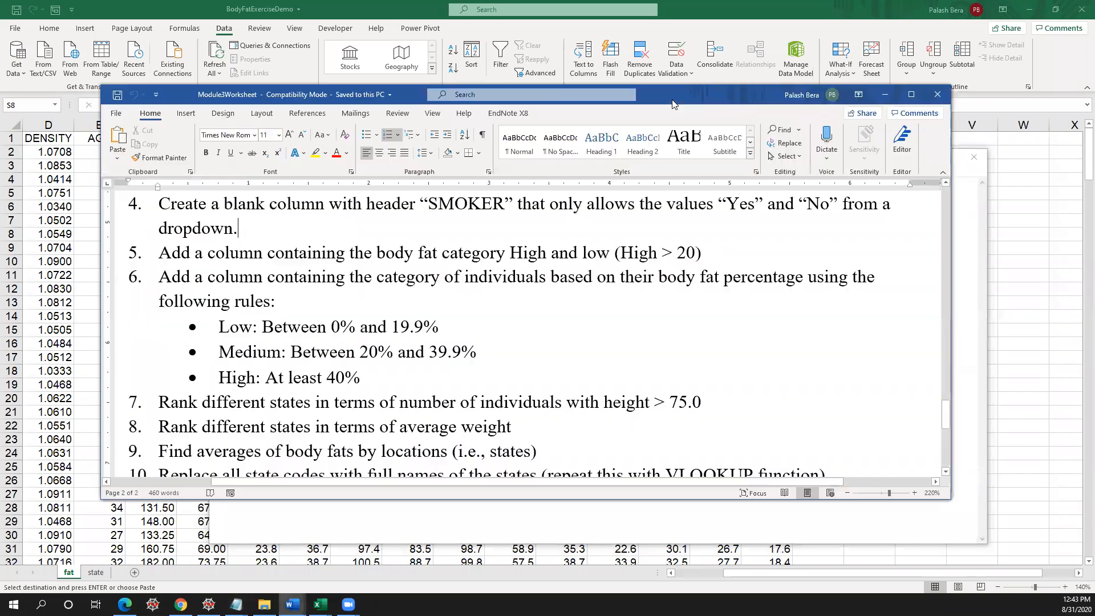
drag(159, 254, 709, 252)
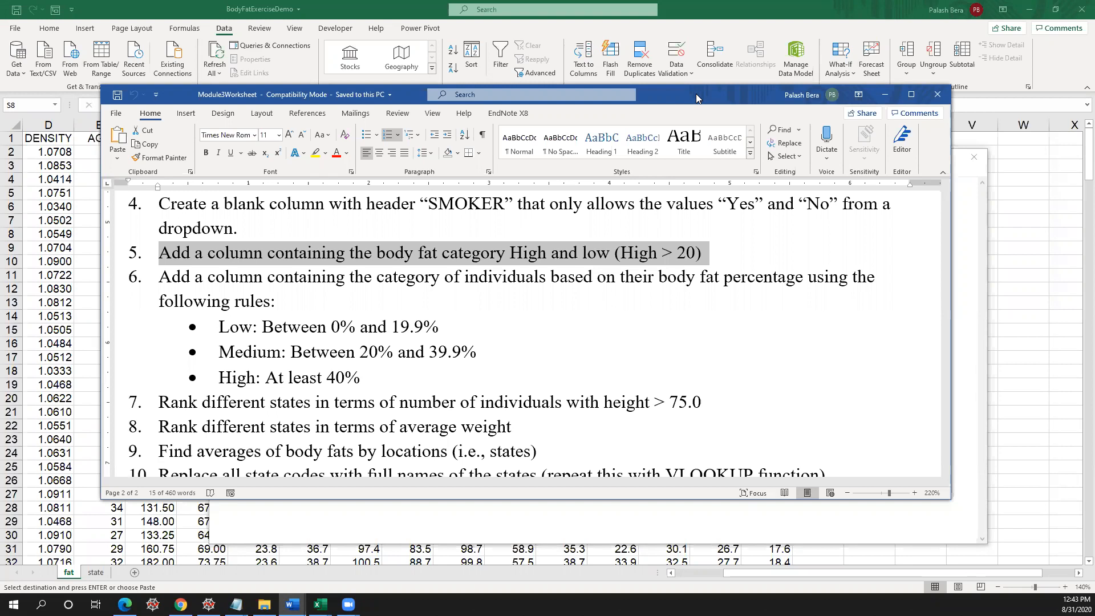
key(alt+Tab)
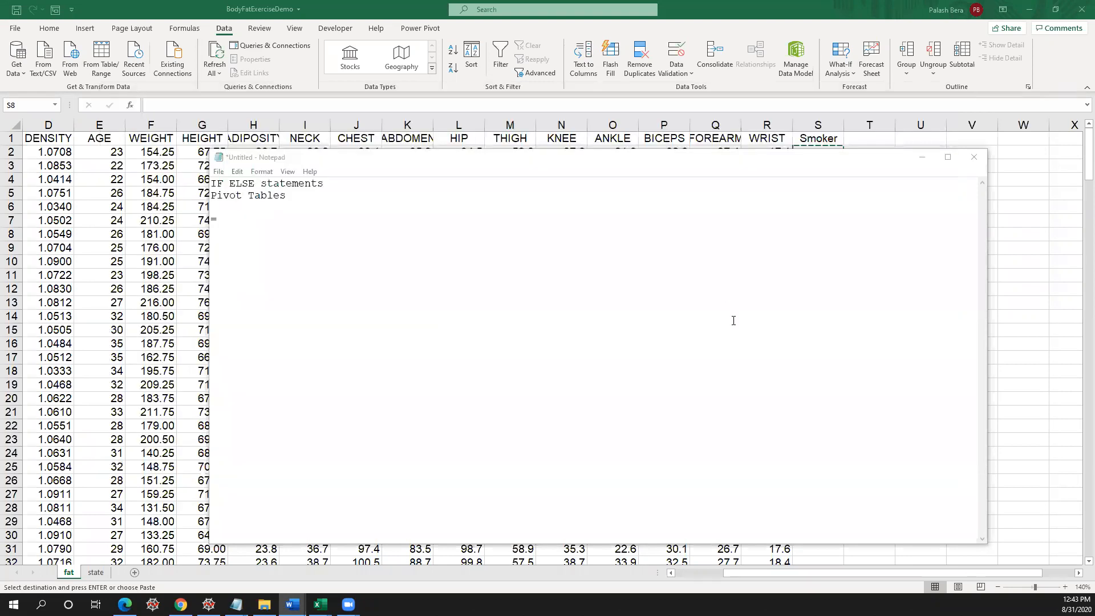
click(338, 203)
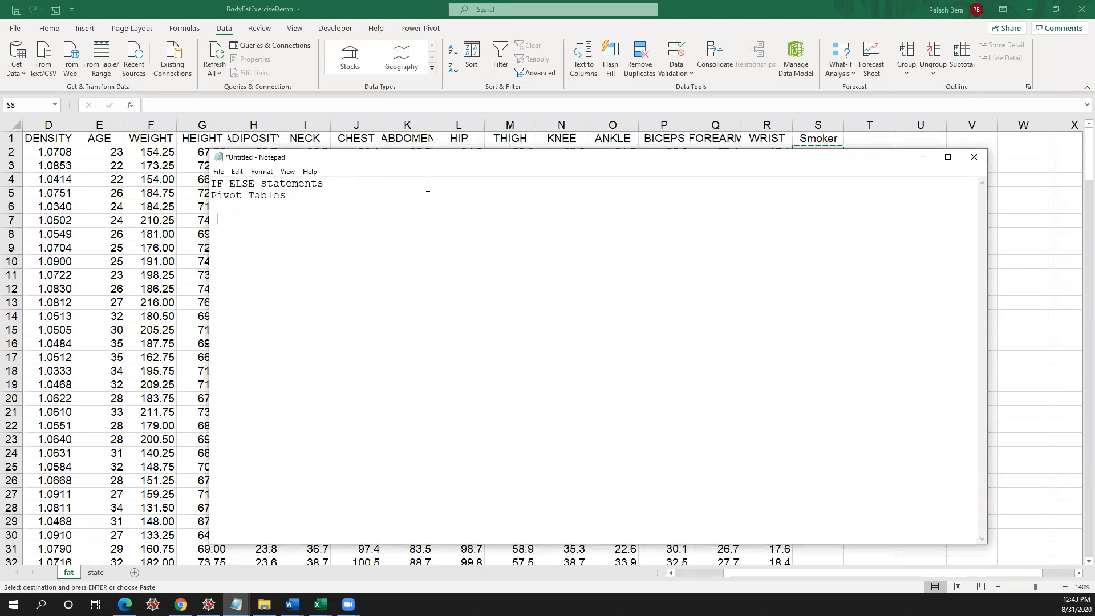
drag(393, 163, 477, 176)
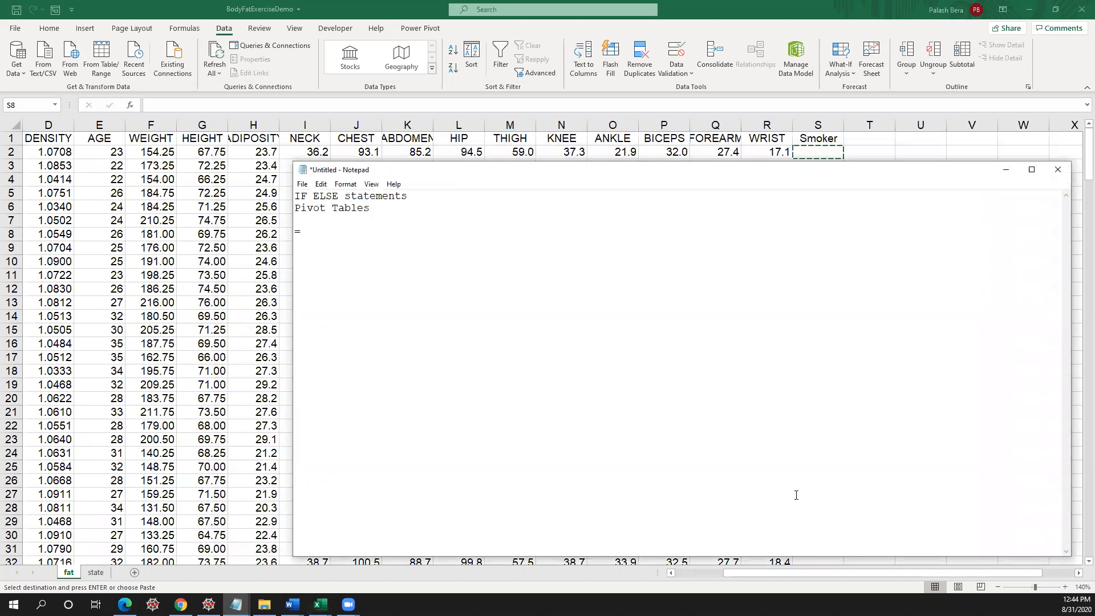
- Switch to the Excel workbook and enter the header BodyFatCat1 in cell T1, beside the Smoker column
drag(771, 577, 684, 576)
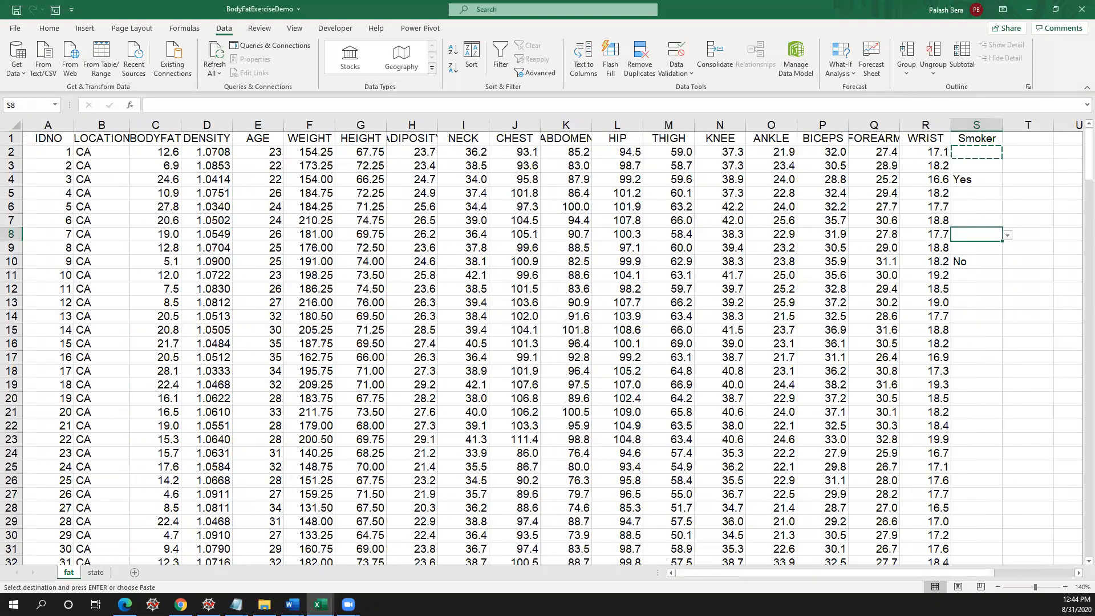
click(1020, 138)
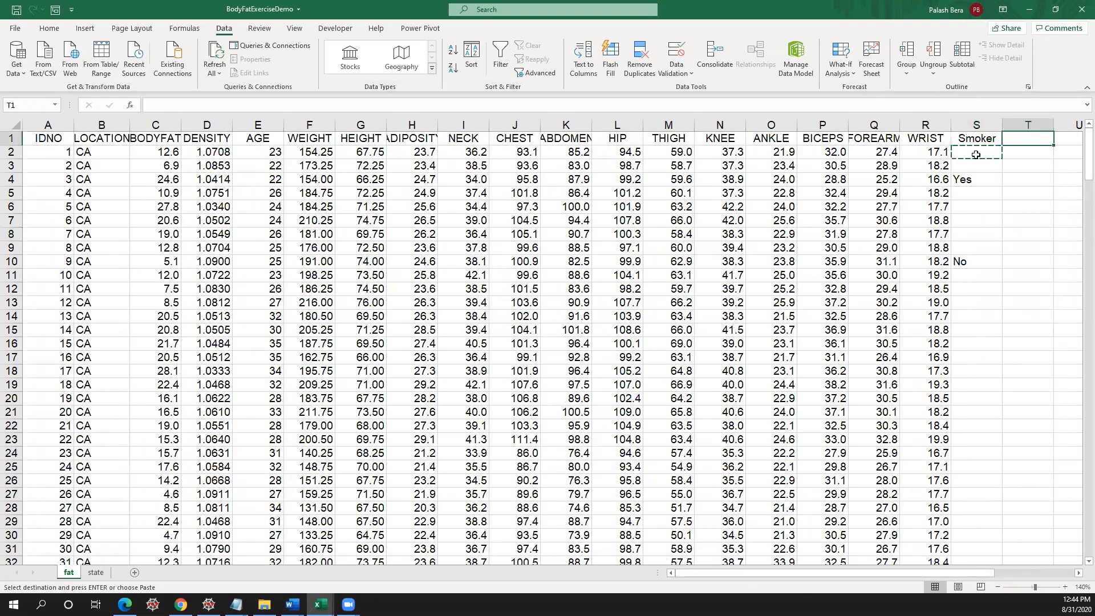
click(152, 122)
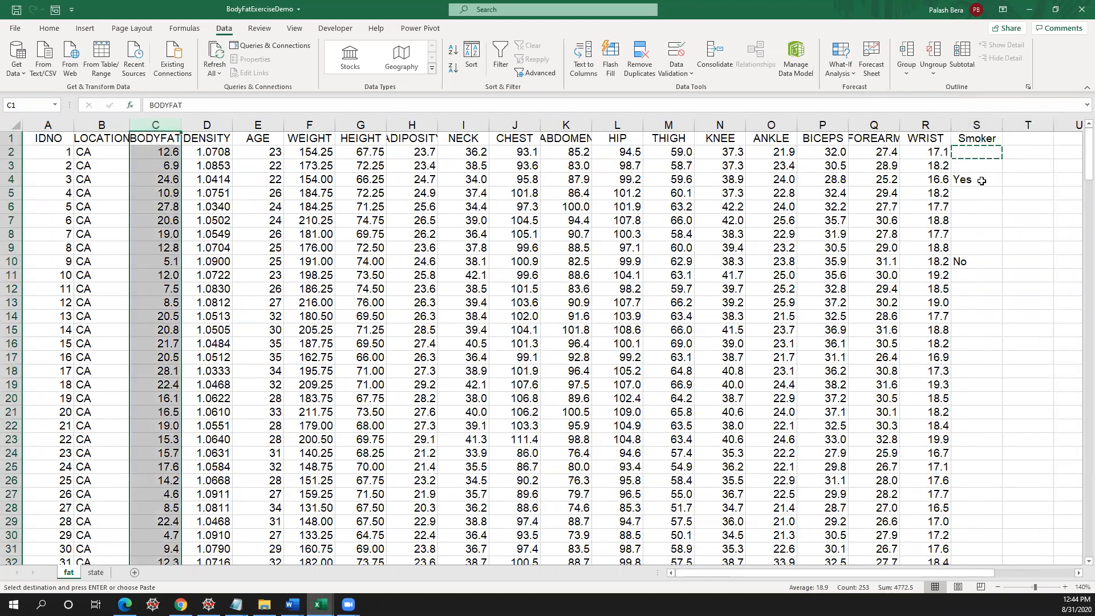
click(1018, 139)
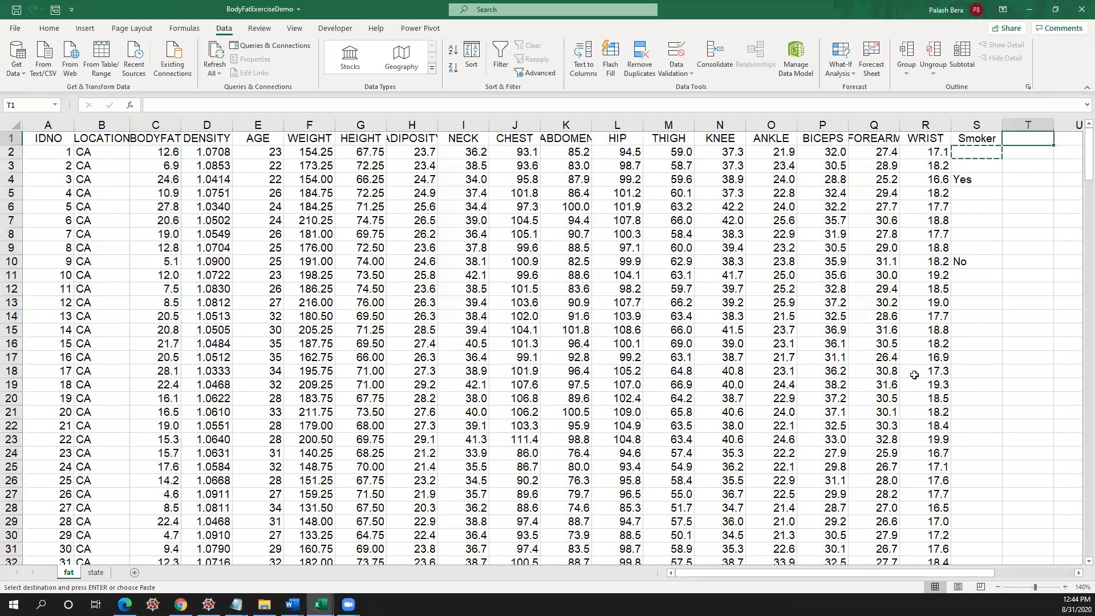
text(BodyFatCate)
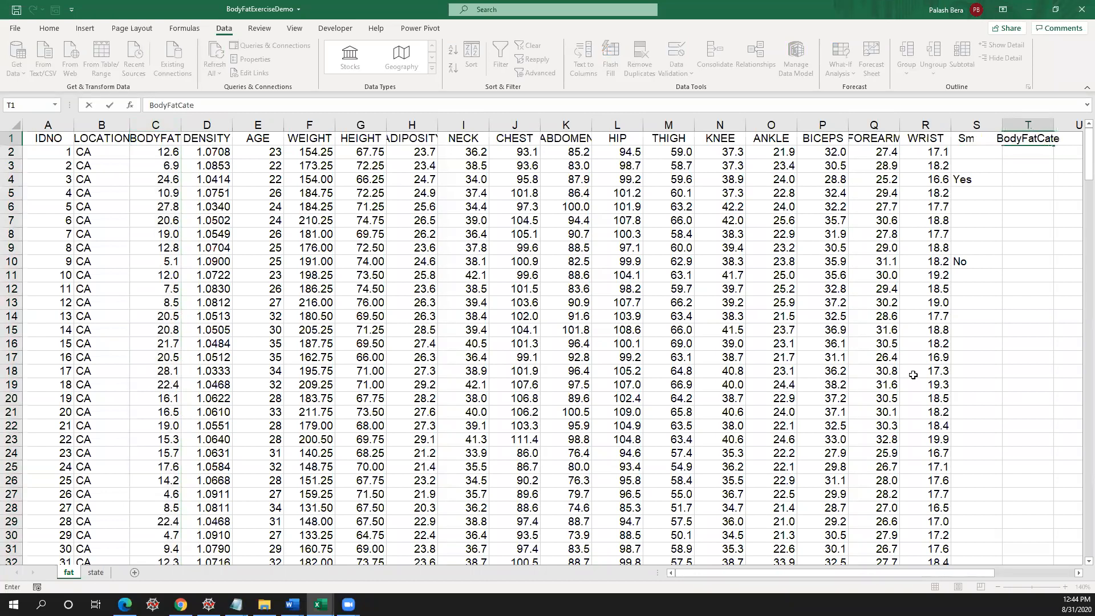
key(BackSpace)
text(1)
click(1019, 315)
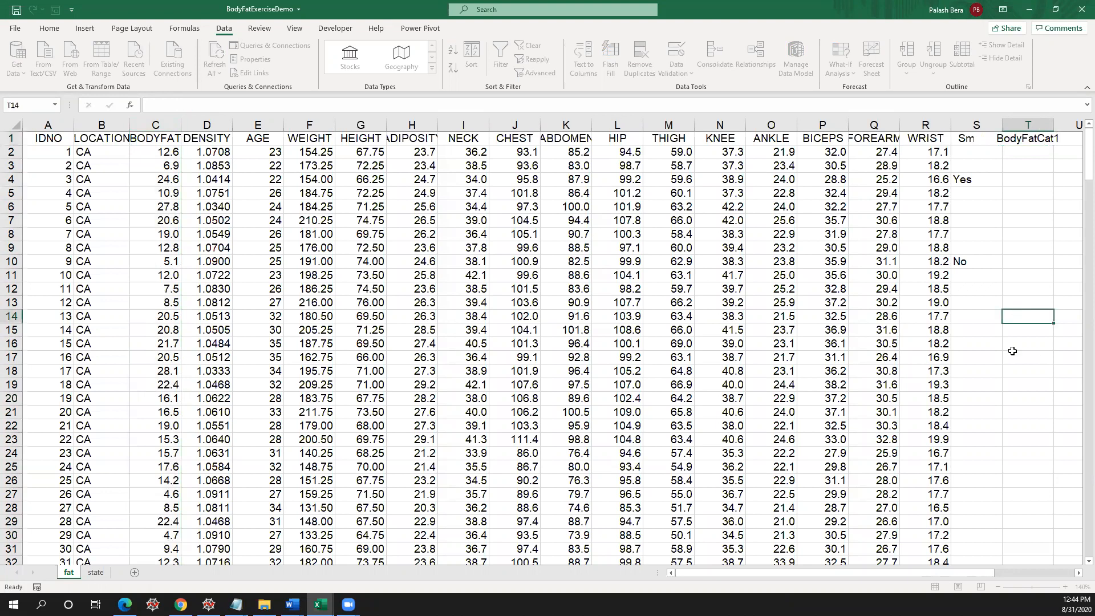
- Fit column T to the width of its header and select cell T2
click(1079, 572)
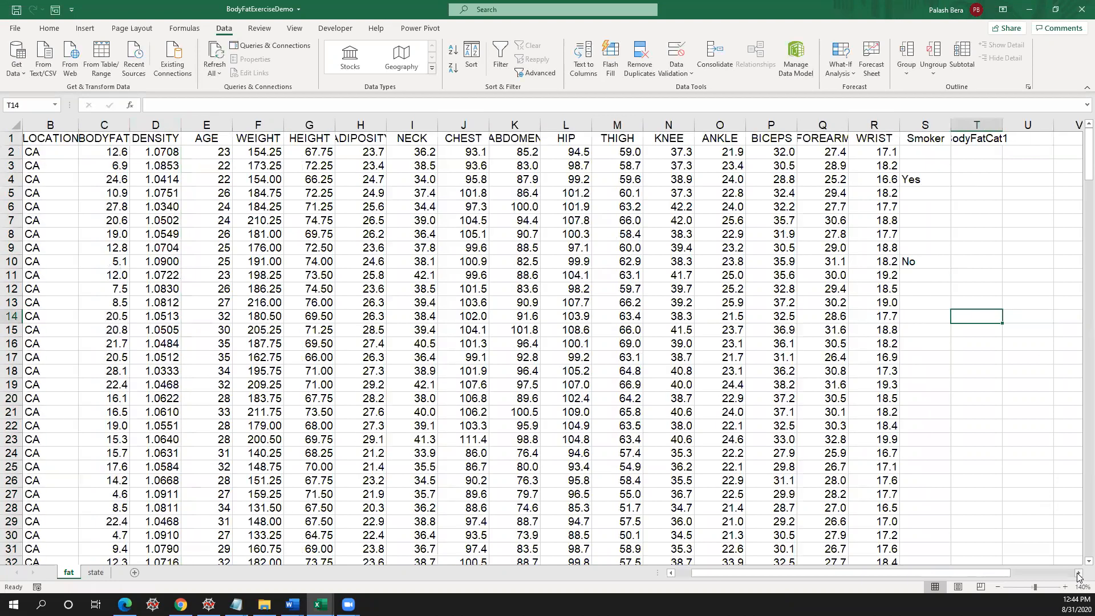
double_click(1003, 125)
click(982, 152)
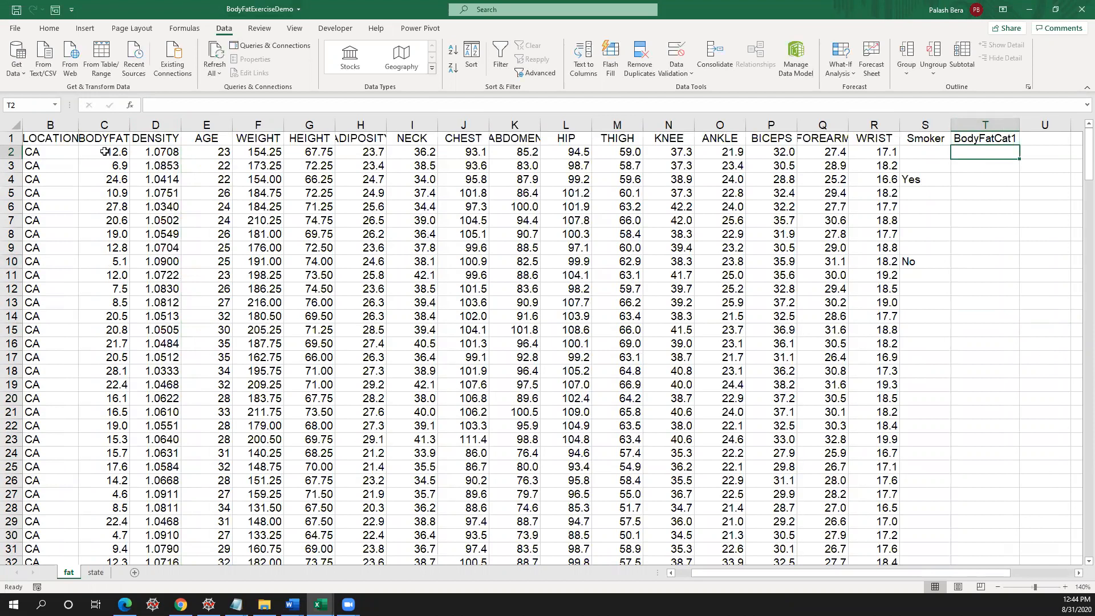
- Look through the BODYFAT values in column C that the new category will be based on
drag(102, 150, 117, 427)
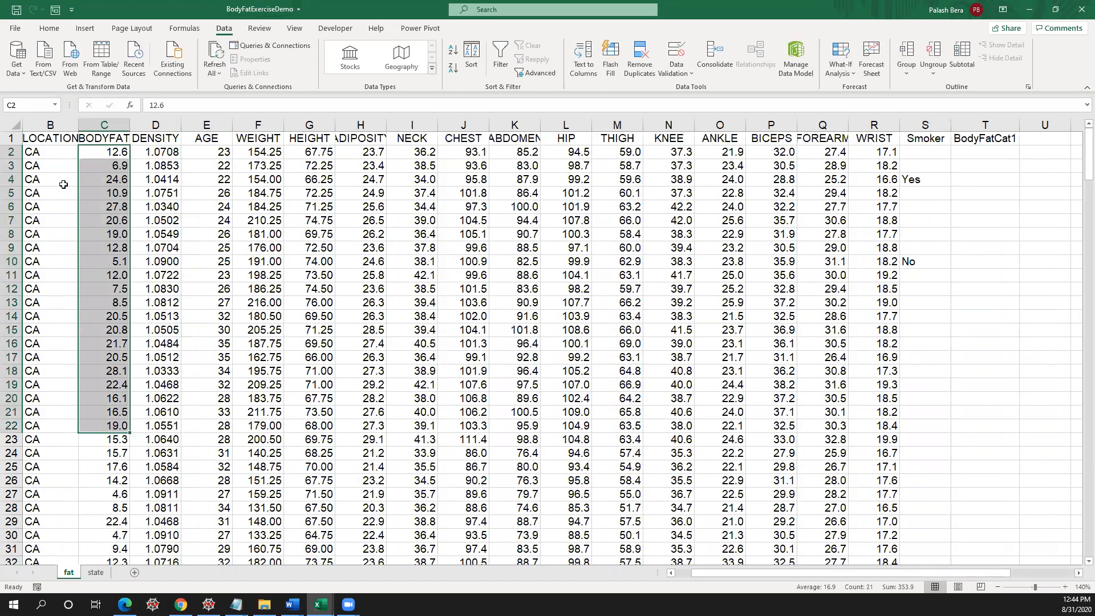
click(101, 155)
click(101, 185)
click(108, 245)
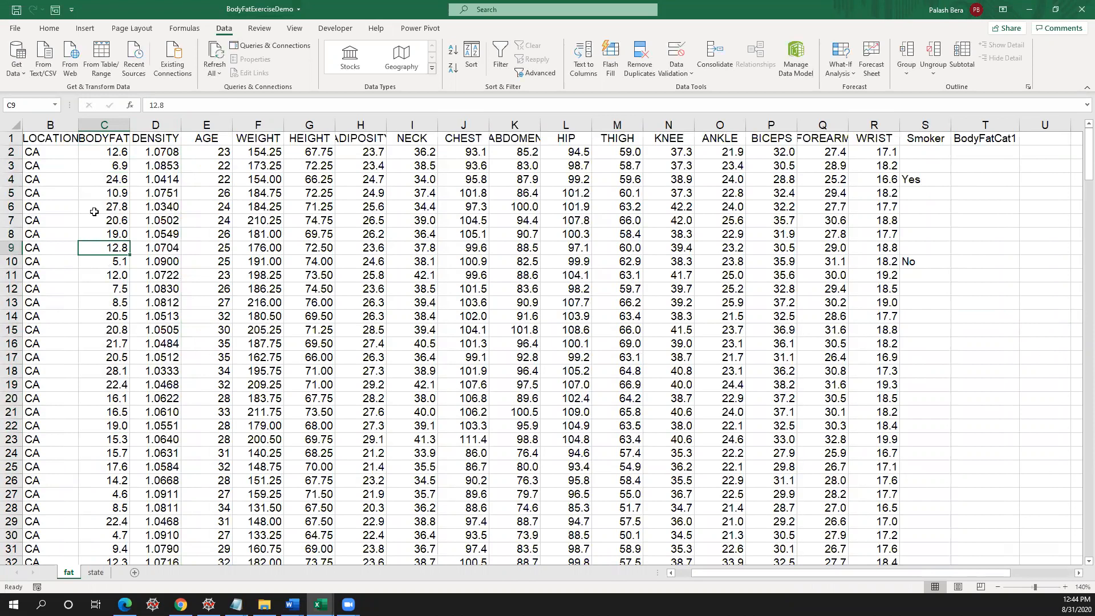
scroll(112, 430, down, 7)
scroll(112, 430, up, 7)
click(976, 154)
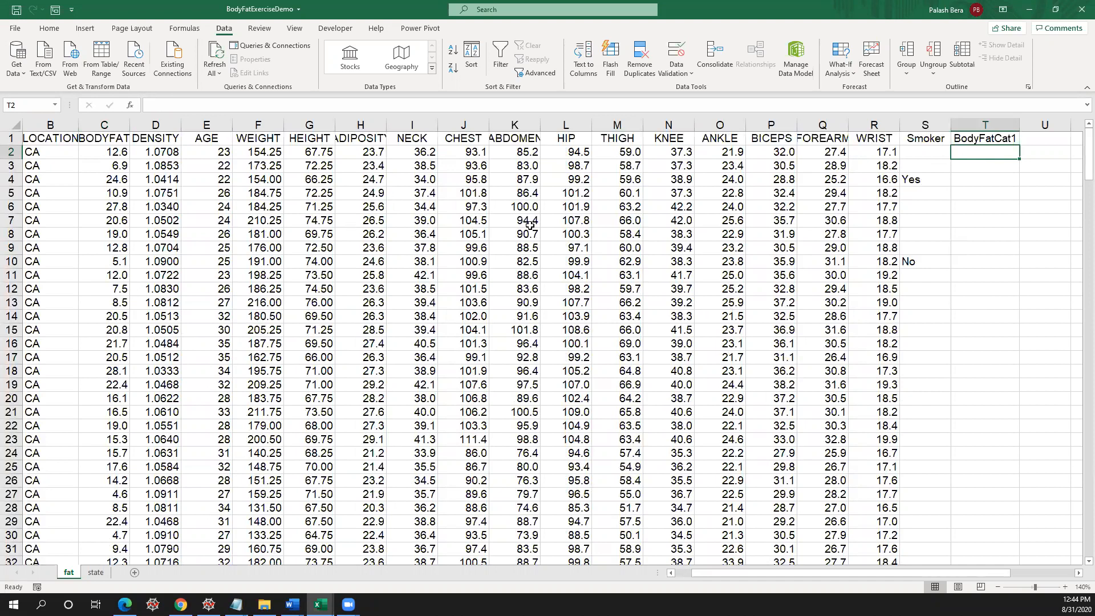
- Fill the BODYFAT cell C2 with yellow and enter Low as its category in T2
click(100, 149)
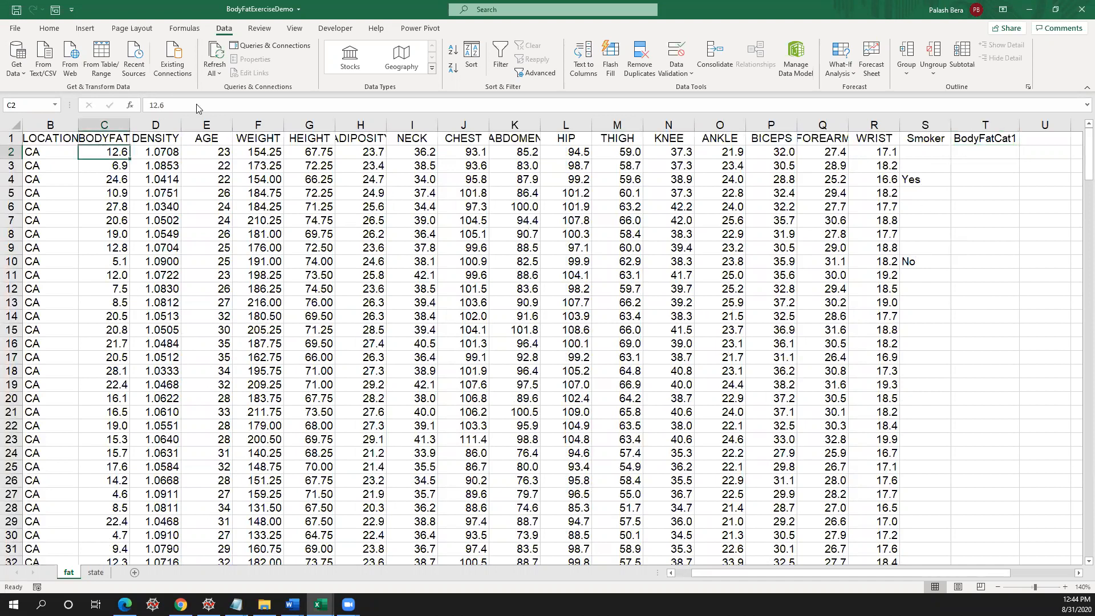
click(40, 27)
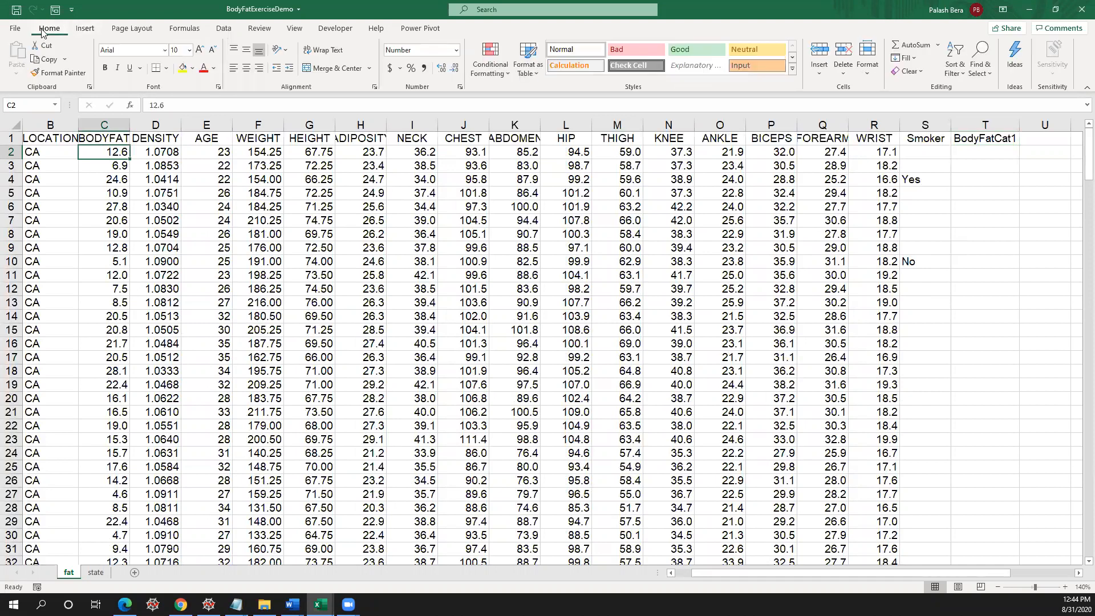
click(183, 68)
click(976, 150)
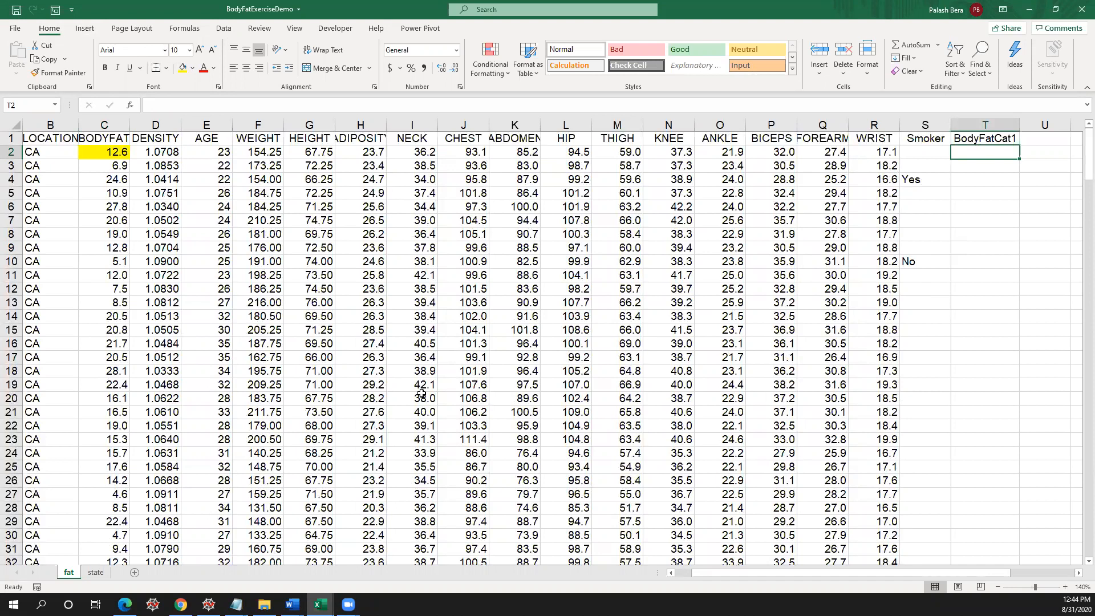
text(Low)
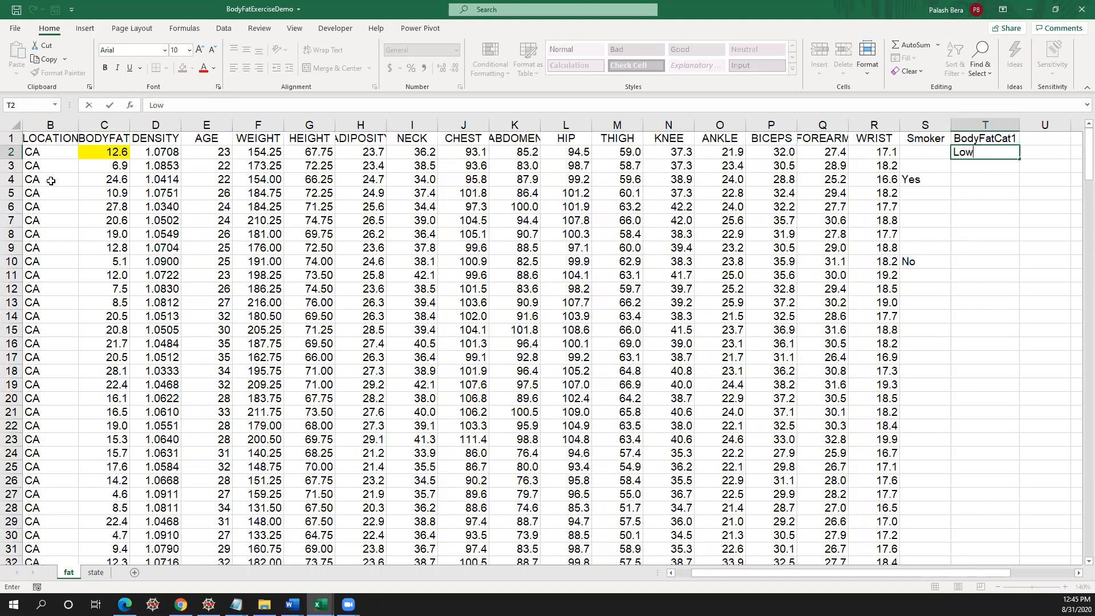
- Fill the BODYFAT cell C4 with yellow and enter High as its category in T4
click(126, 179)
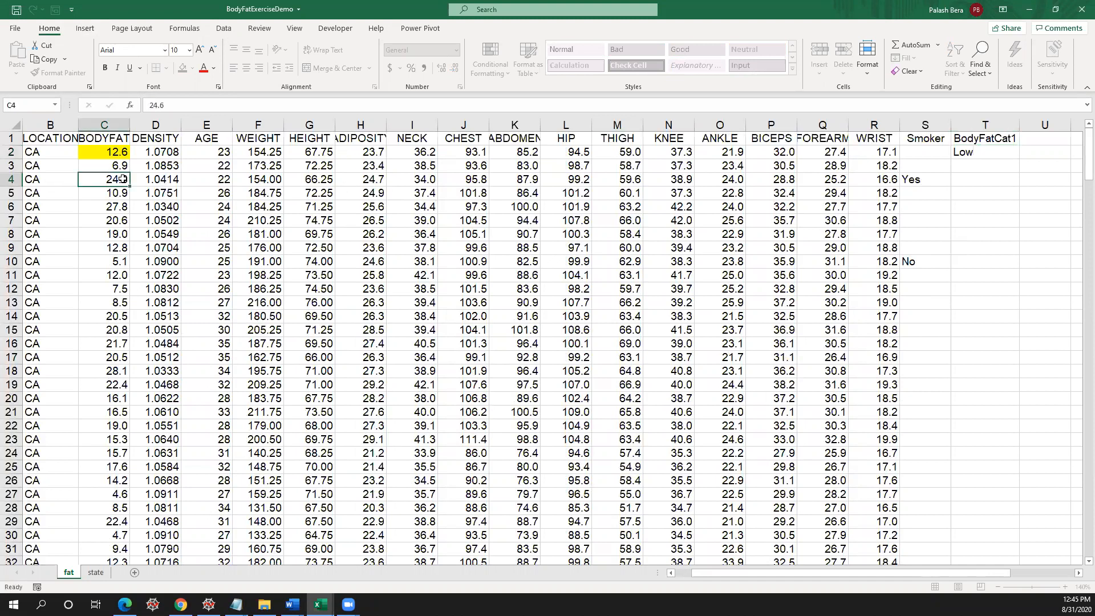
click(182, 68)
click(962, 178)
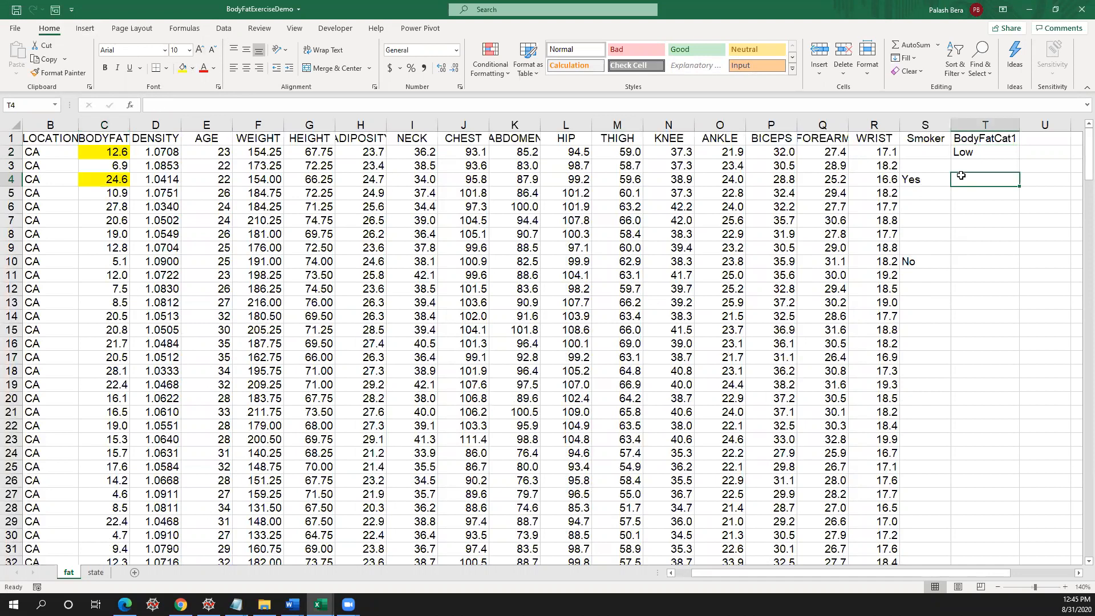
text(High)
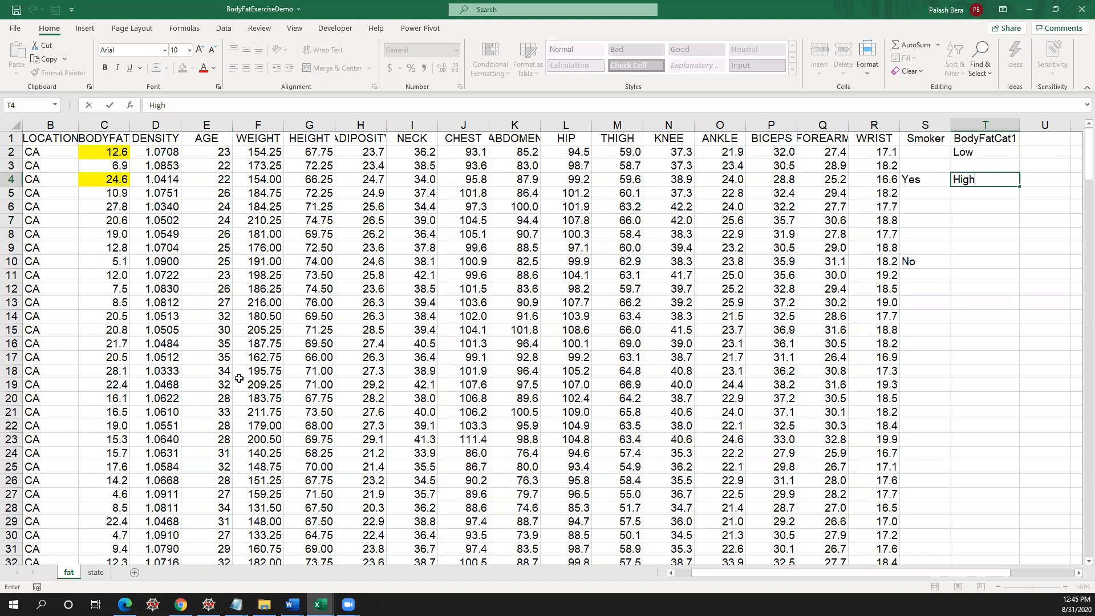
- Compare the BODYFAT column with the BodyFatCat1 column by selecting each in turn
click(106, 125)
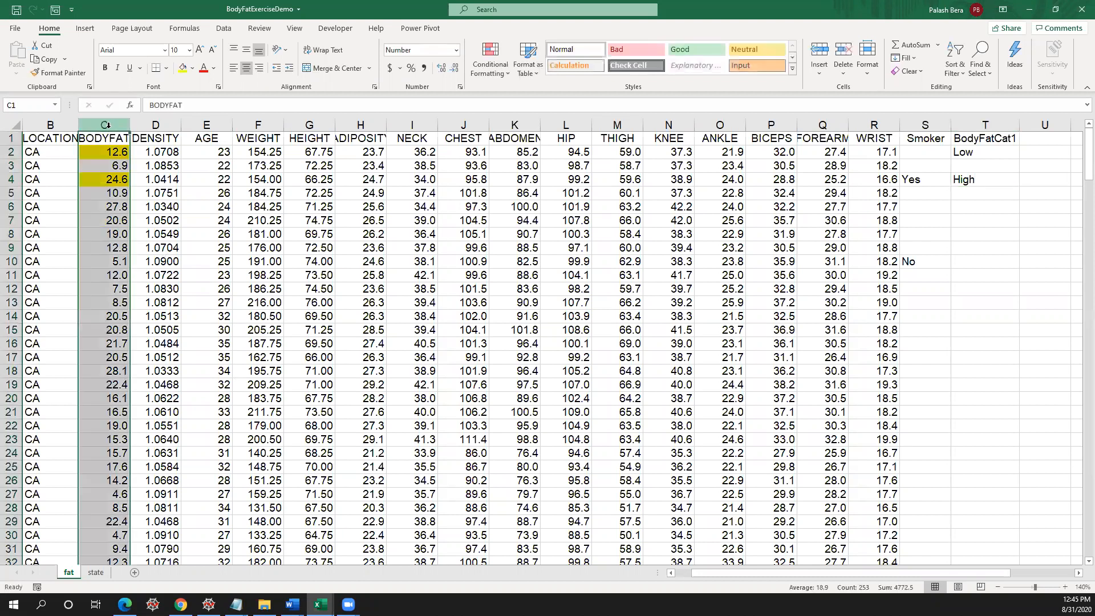
click(962, 140)
key(ctrl+space)
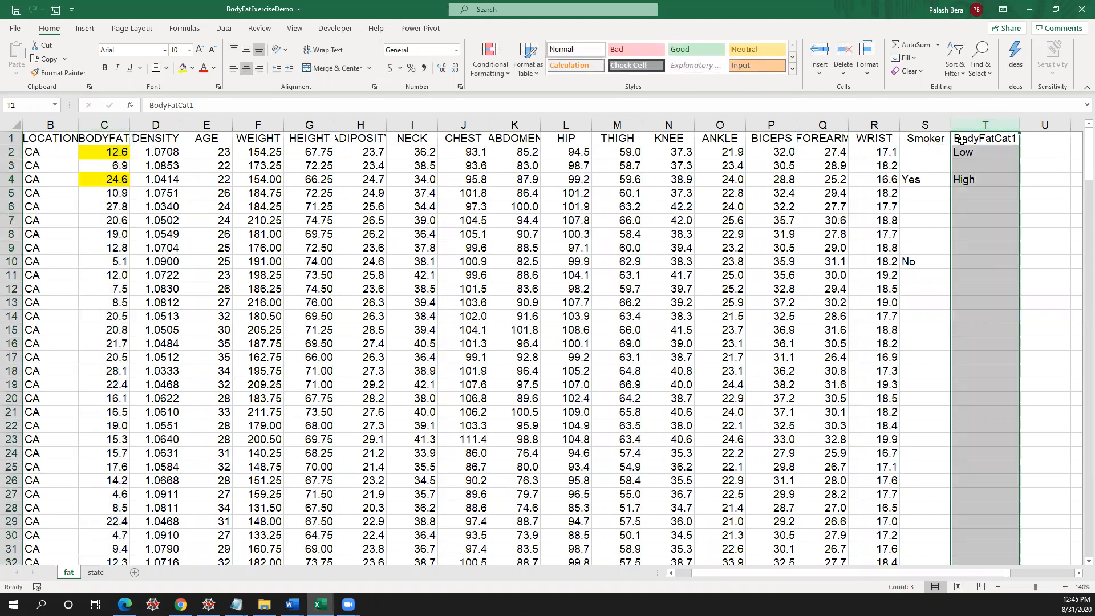
click(981, 155)
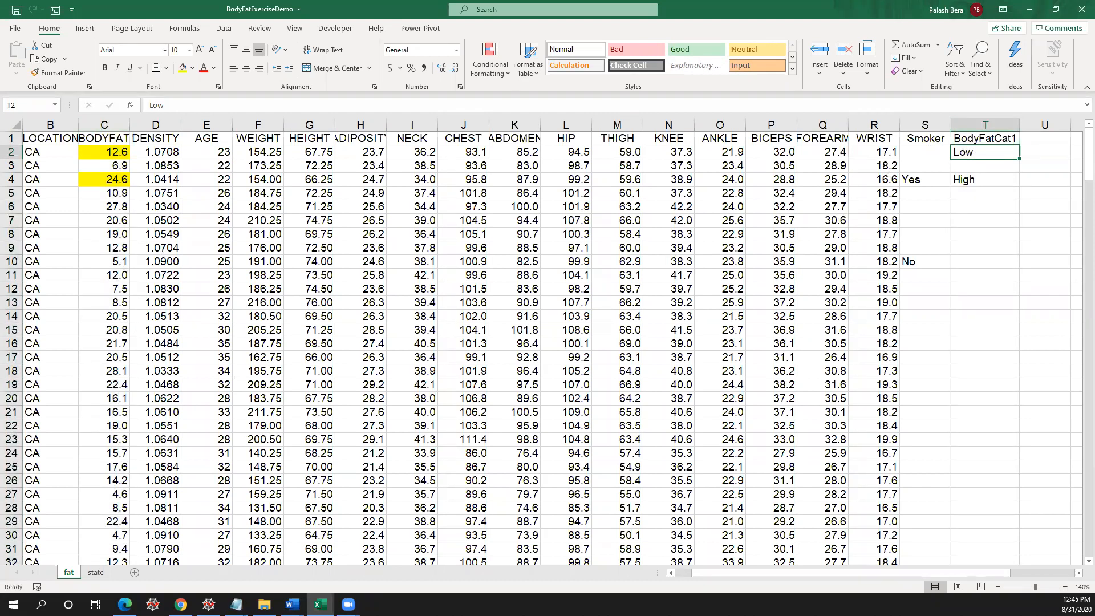
key(alt+Tab)
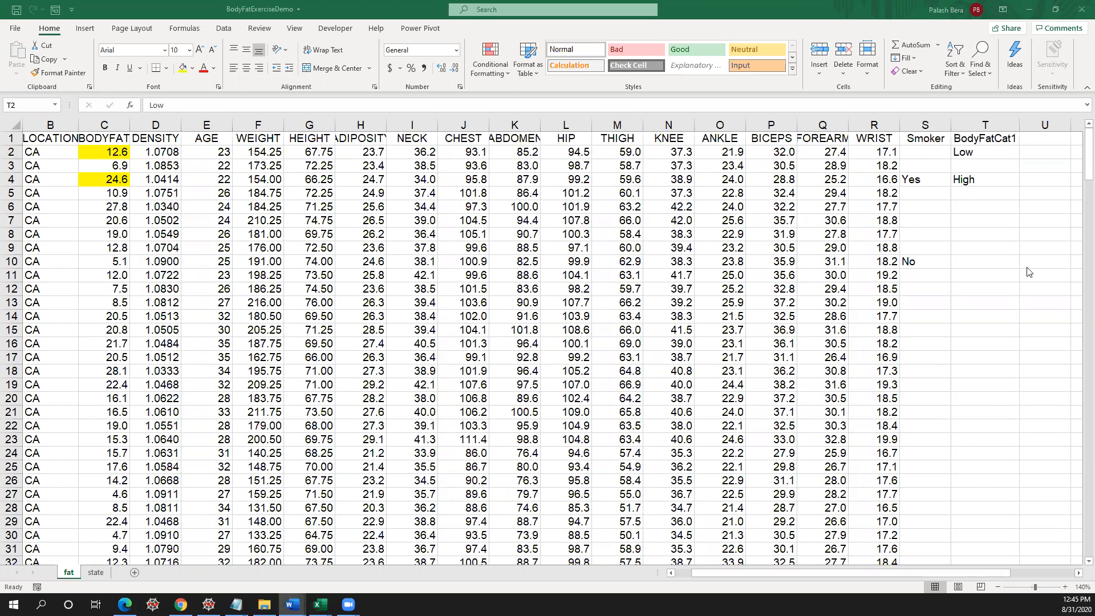
- Delete the sample categories from cells T2 to T4 and select T2
click(973, 154)
drag(974, 154, 980, 176)
key(Delete)
click(981, 156)
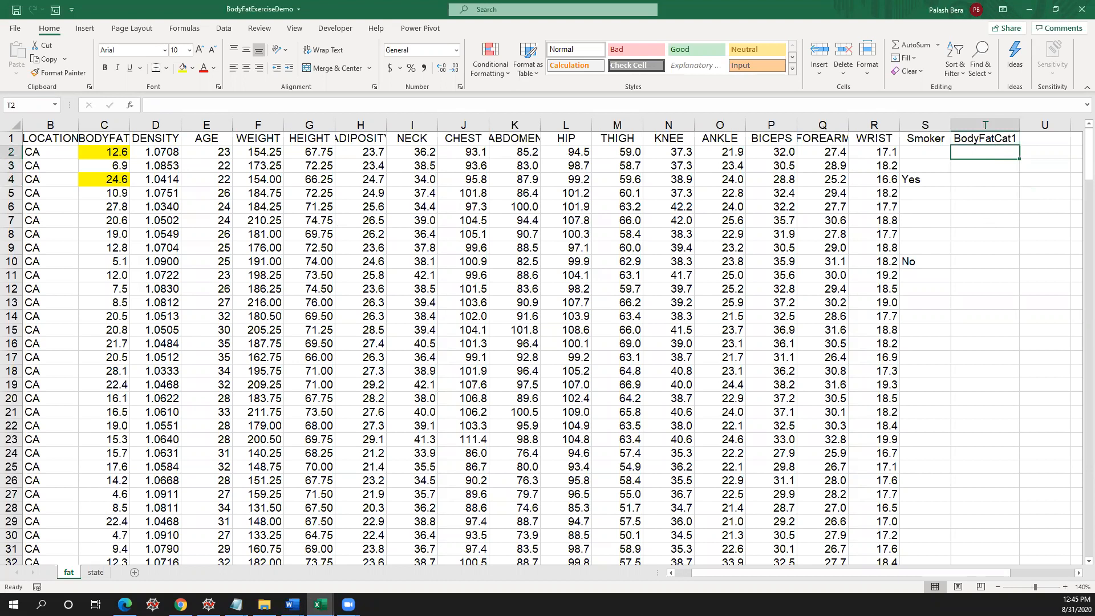
- Enter the formula =IF(C2>20,"Yes", "No") in T2, the first data cell of the BodyFatCat1 column
key(alt+Tab)
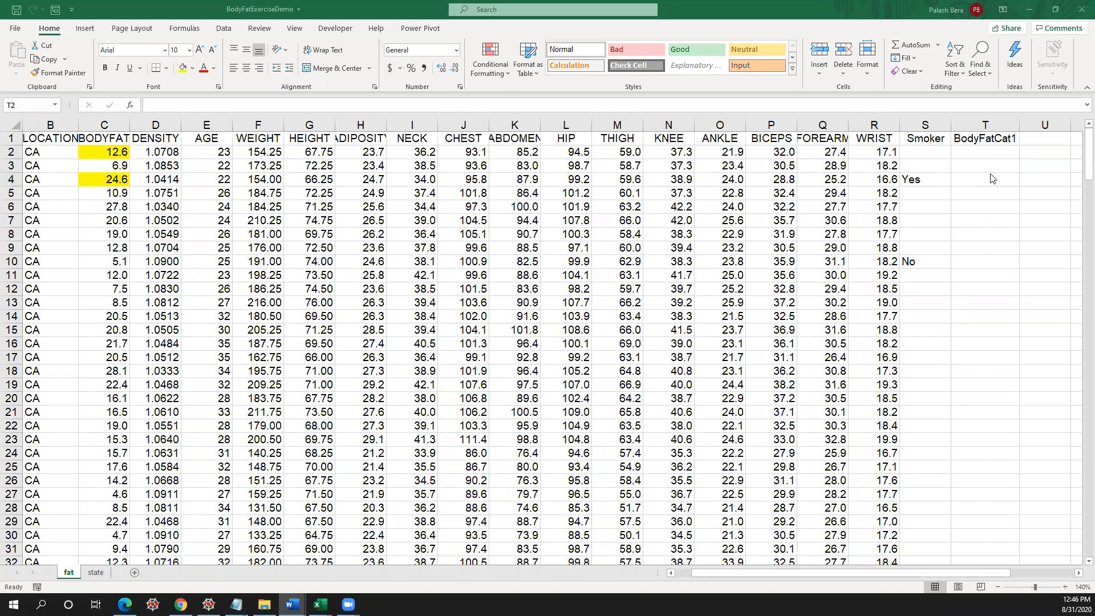
click(985, 156)
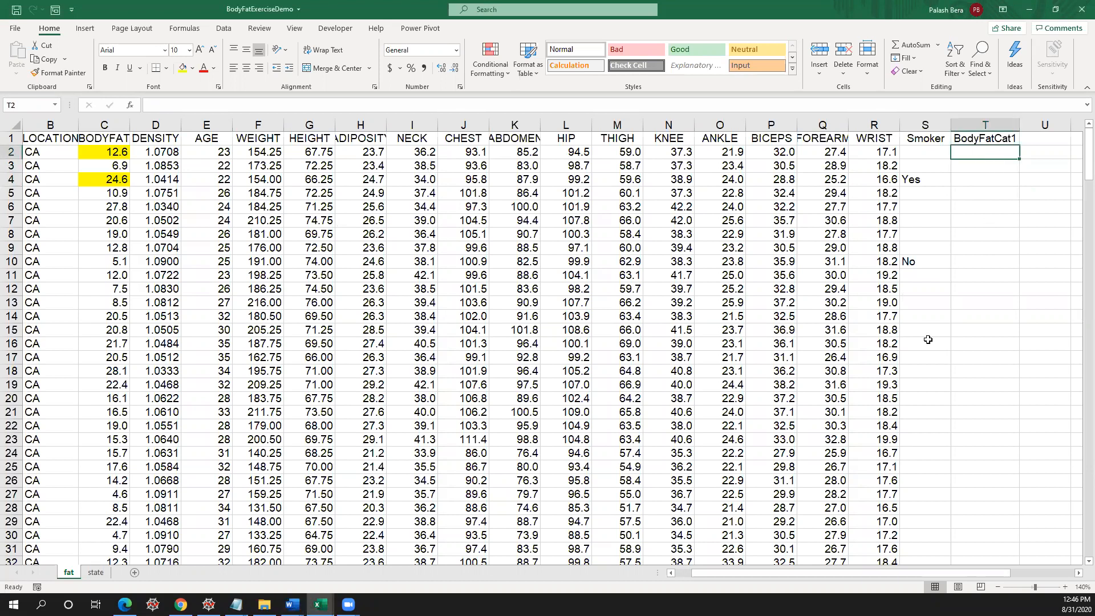
text(=IF()
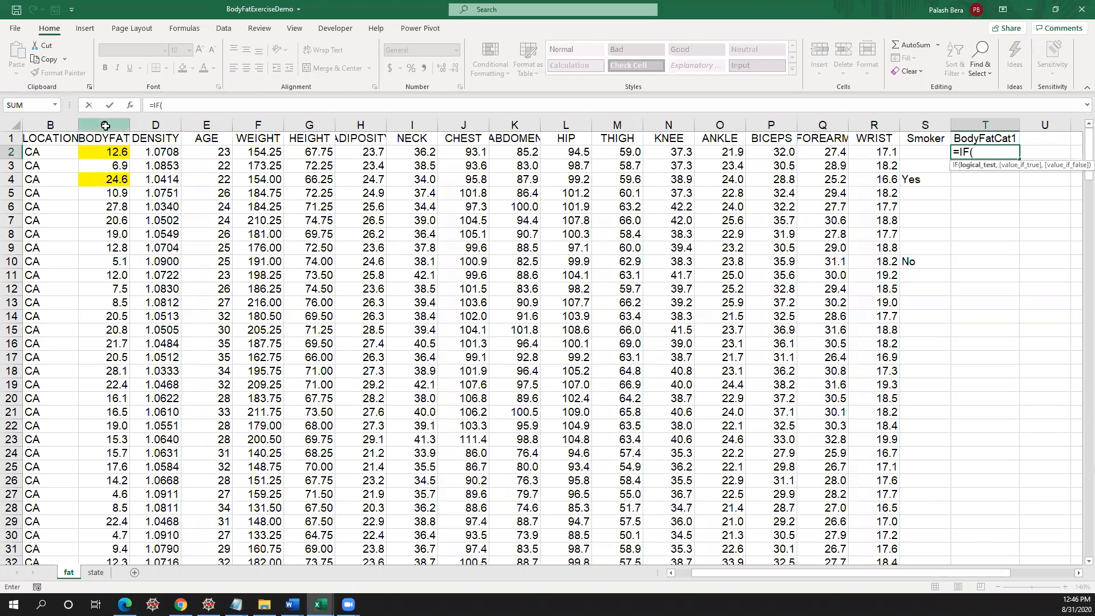
text(C2)
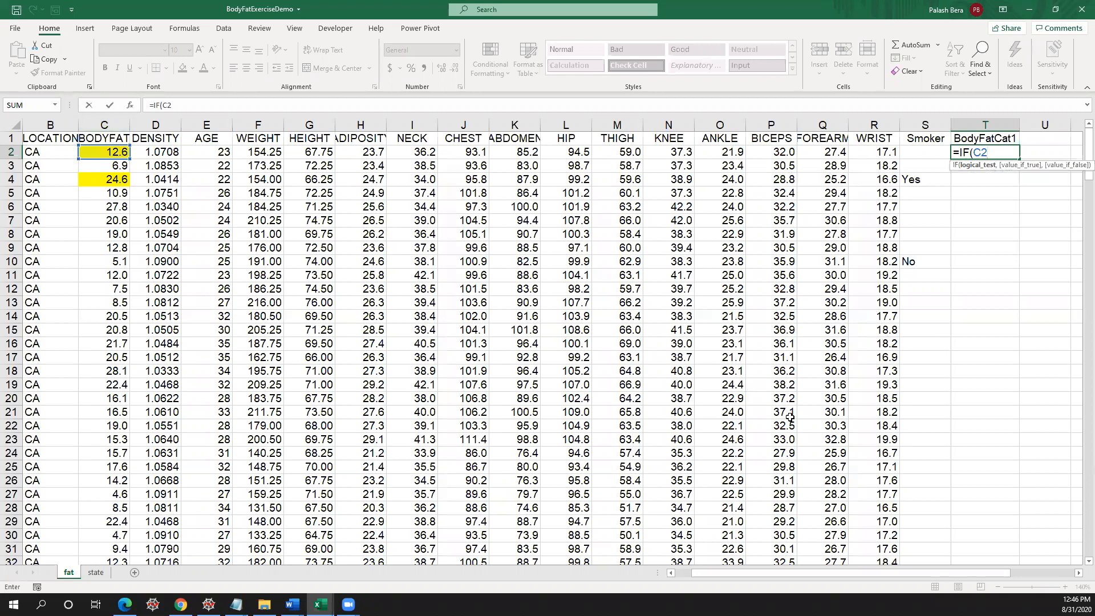
text(>20)
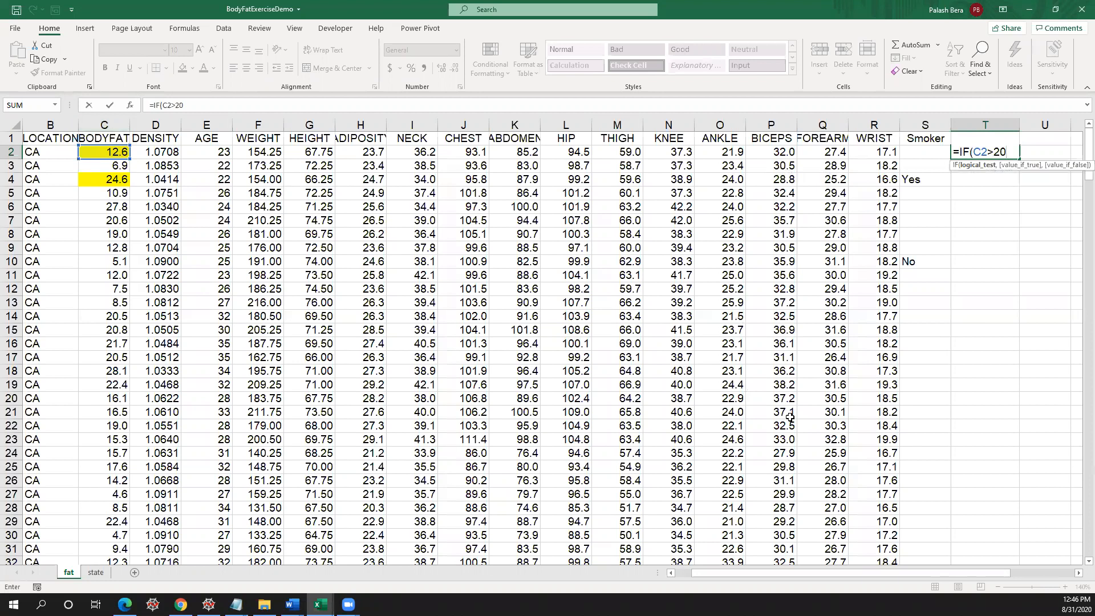
text(,)
text(")
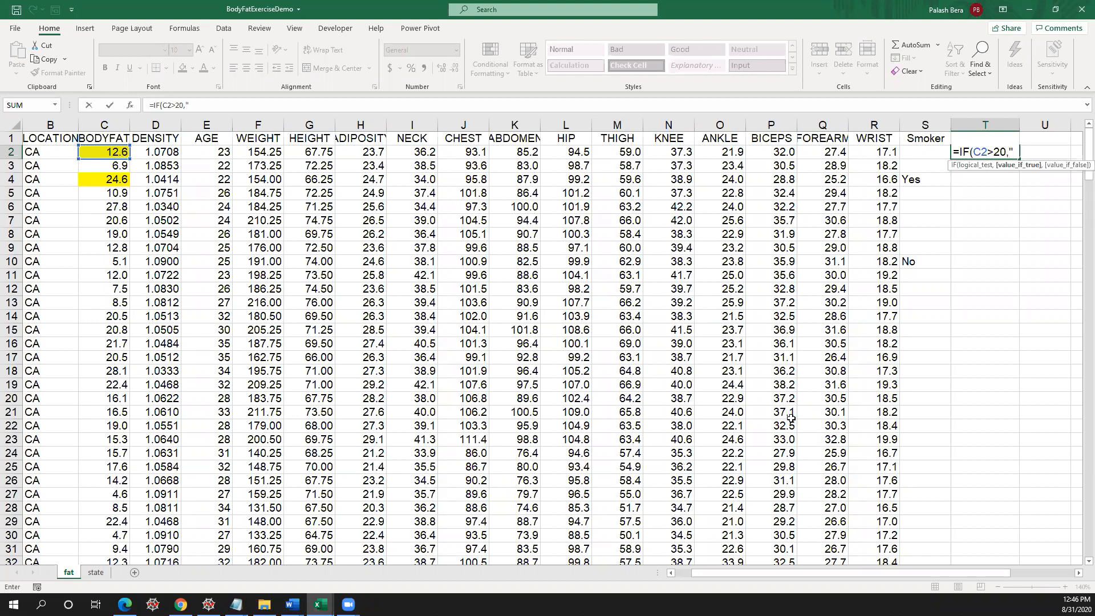
text(Yes", )
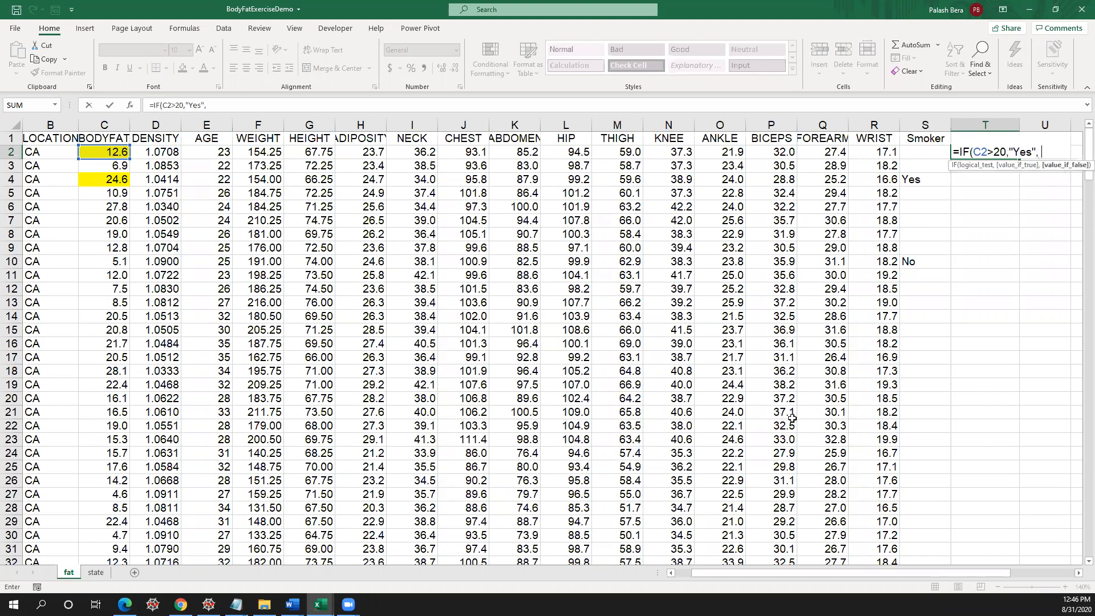
text("No"))
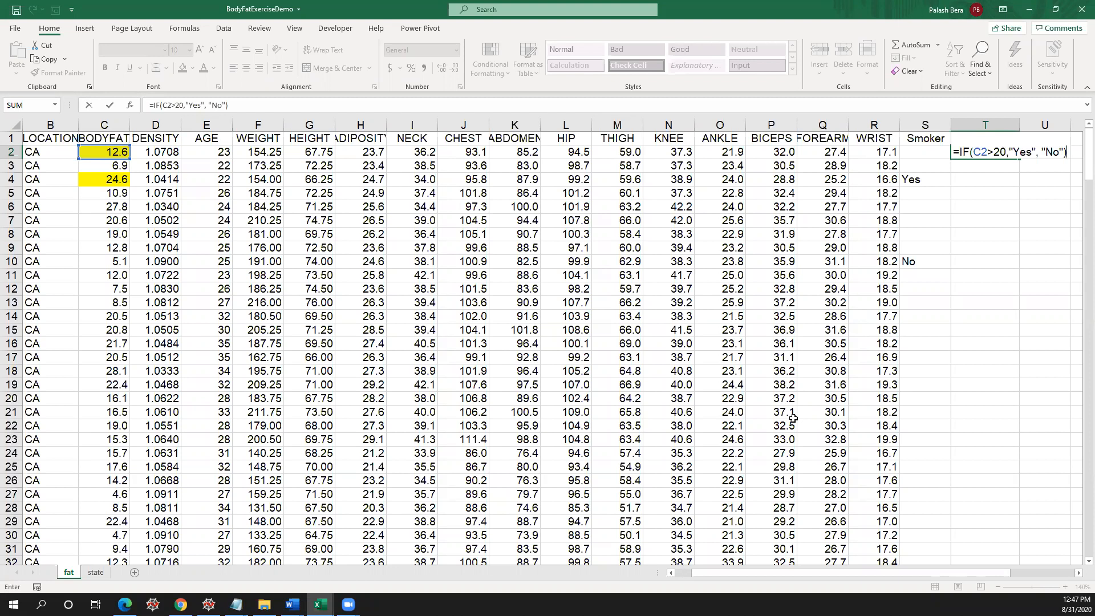
key(Return)
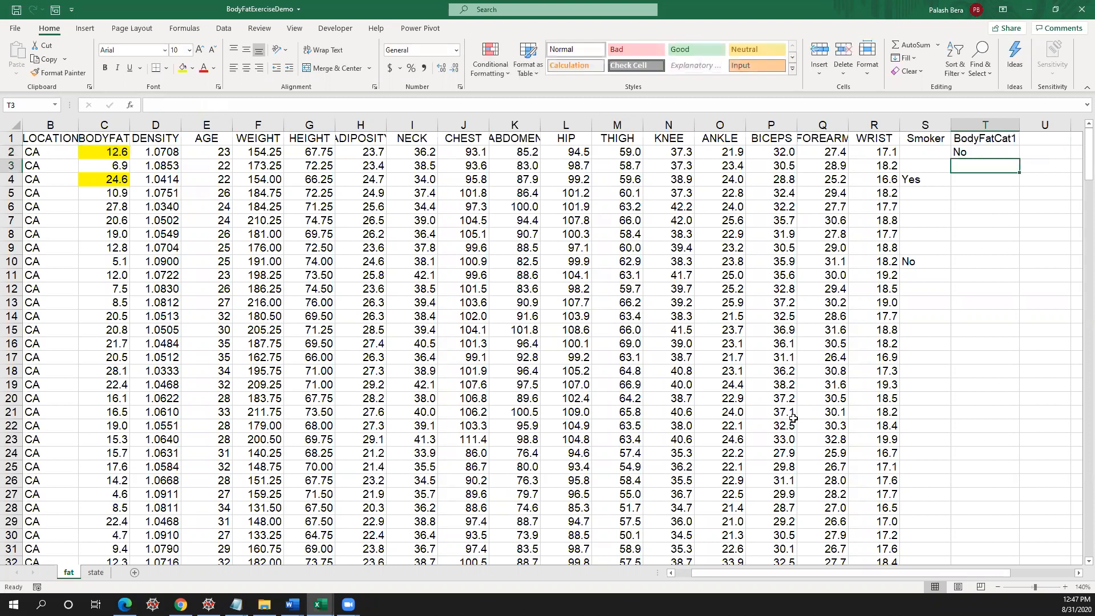
- Copy the IF formula from T2 into the Notepad notes below the Pivot Tables line, replacing the lone equals sign, and minimize Notepad
click(969, 154)
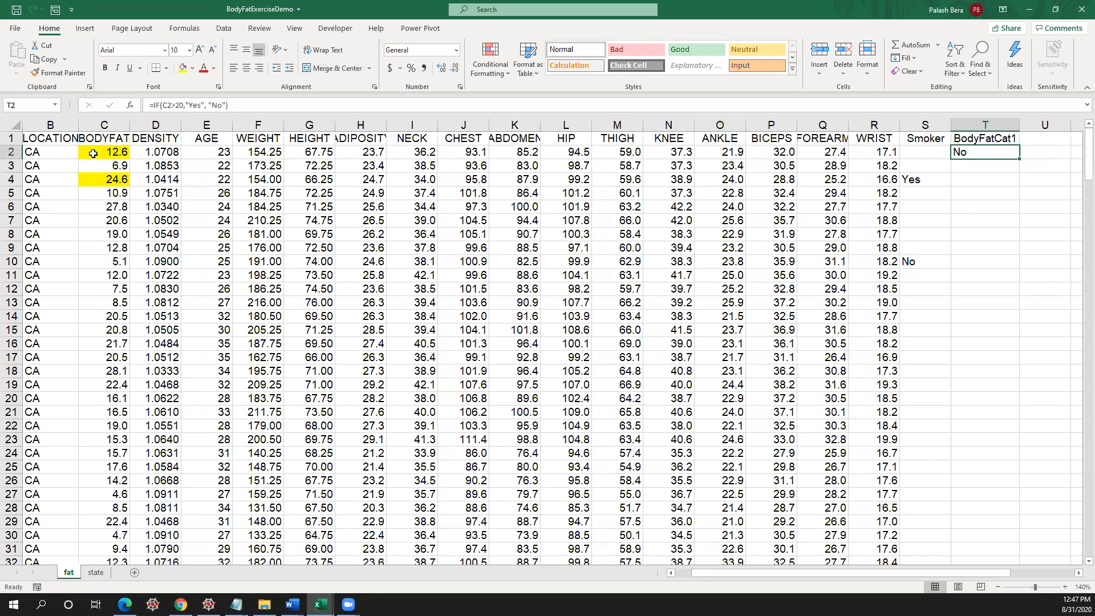
drag(409, 101, 110, 104)
key(ctrl+c)
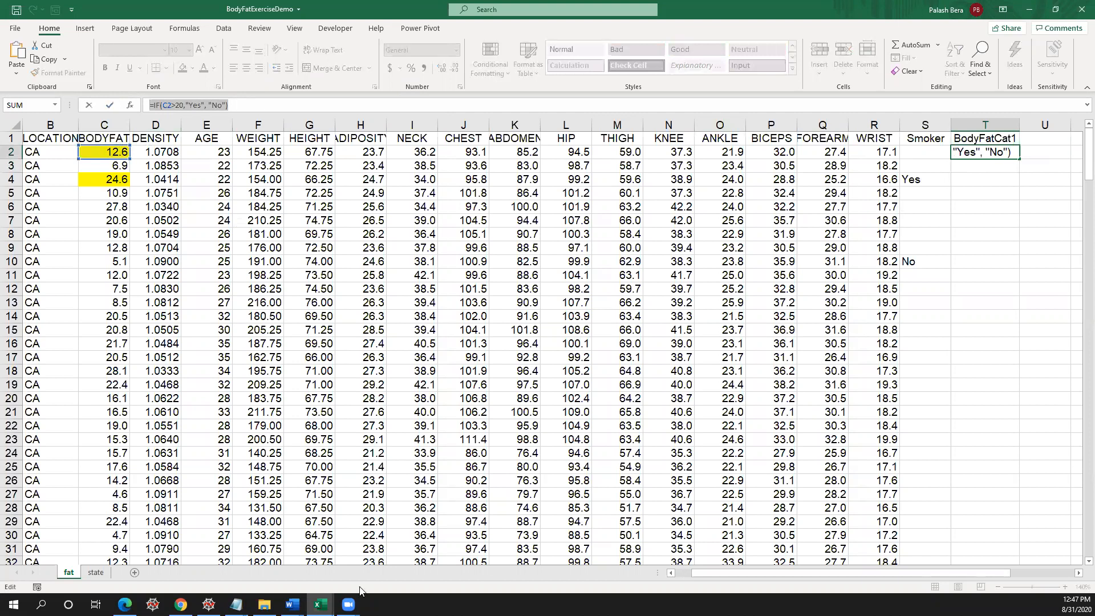
mouse_move(236, 604)
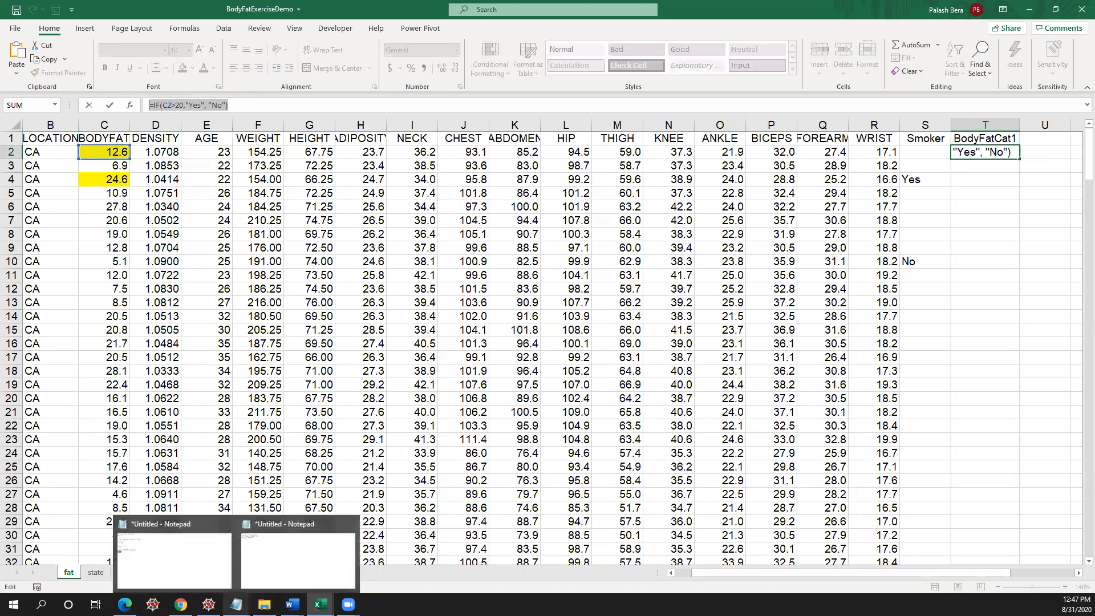
click(267, 560)
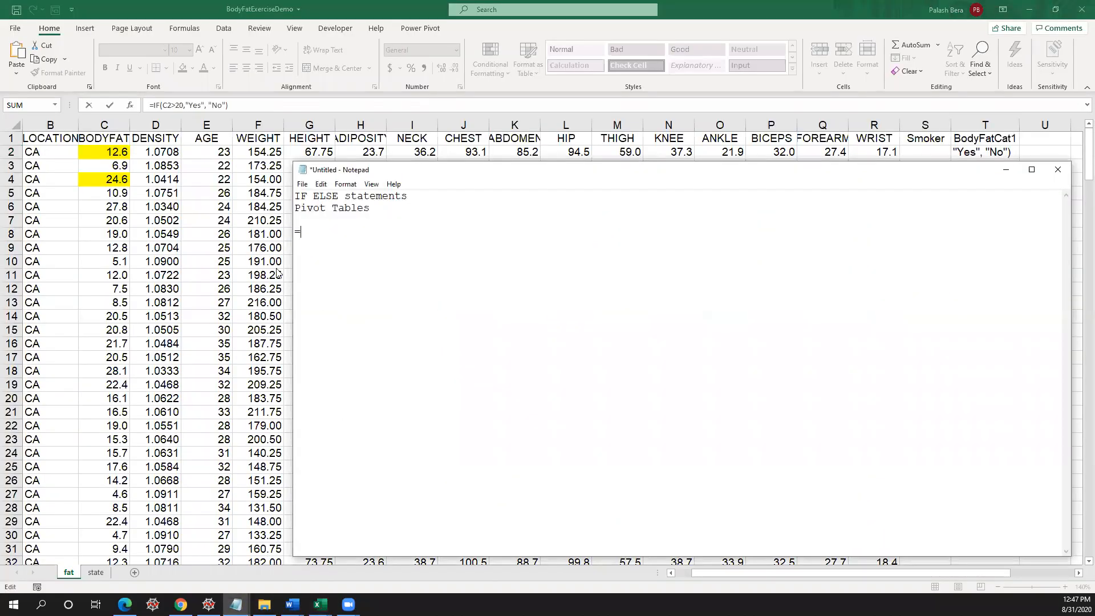
drag(294, 231, 308, 230)
key(ctrl+v)
click(383, 208)
key(Return)
click(1006, 170)
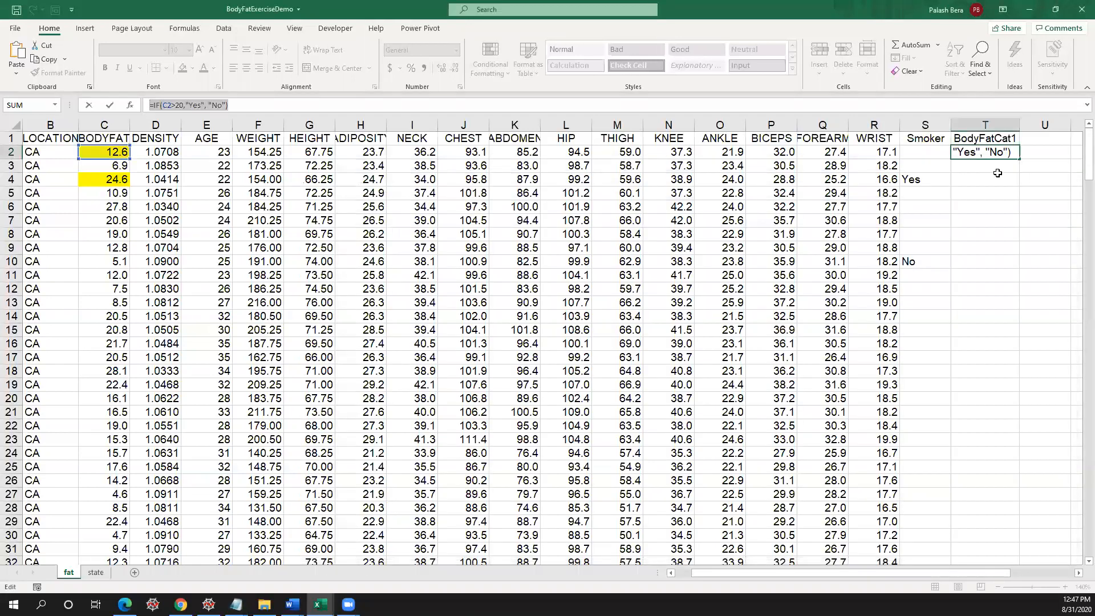
- Fill the Yes/No formula from T2 down the whole BodyFatCat1 column and look through the filled rows
key(Return)
click(995, 153)
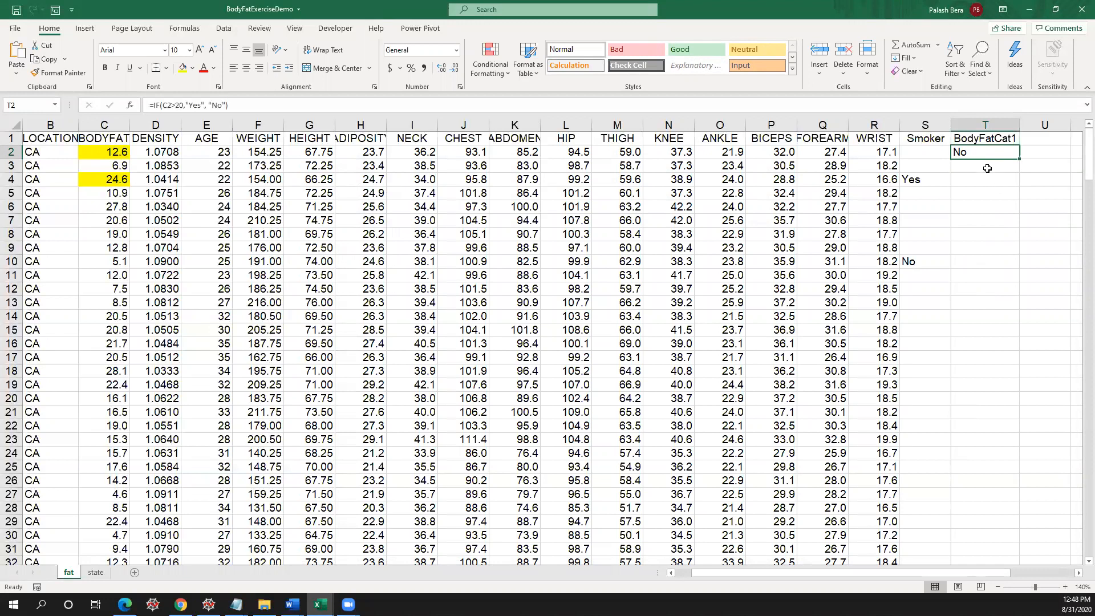
mouse_move(1088, 172)
mouse_down()
mouse_move(1078, 239)
mouse_move(1079, 155)
mouse_up()
double_click(1022, 159)
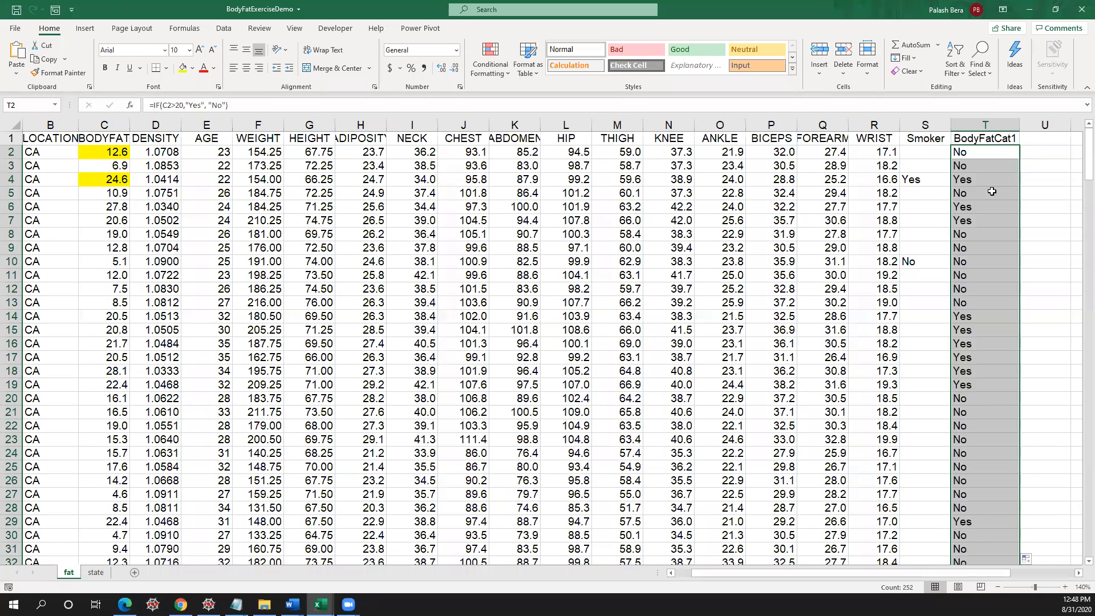
scroll(971, 344, down, 8)
scroll(976, 361, down, 20)
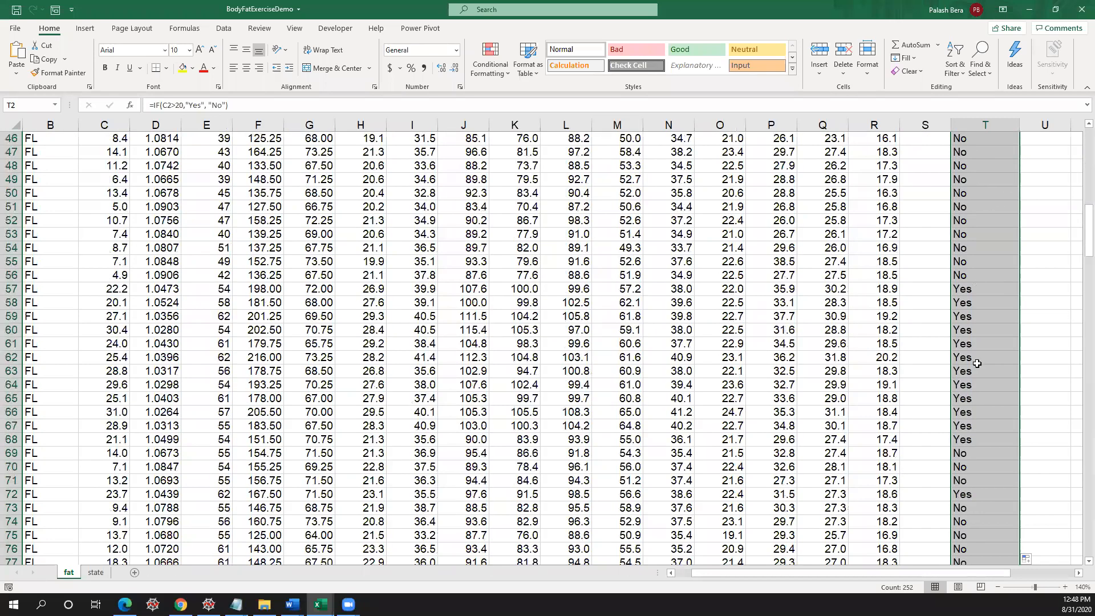
scroll(978, 363, up, 20)
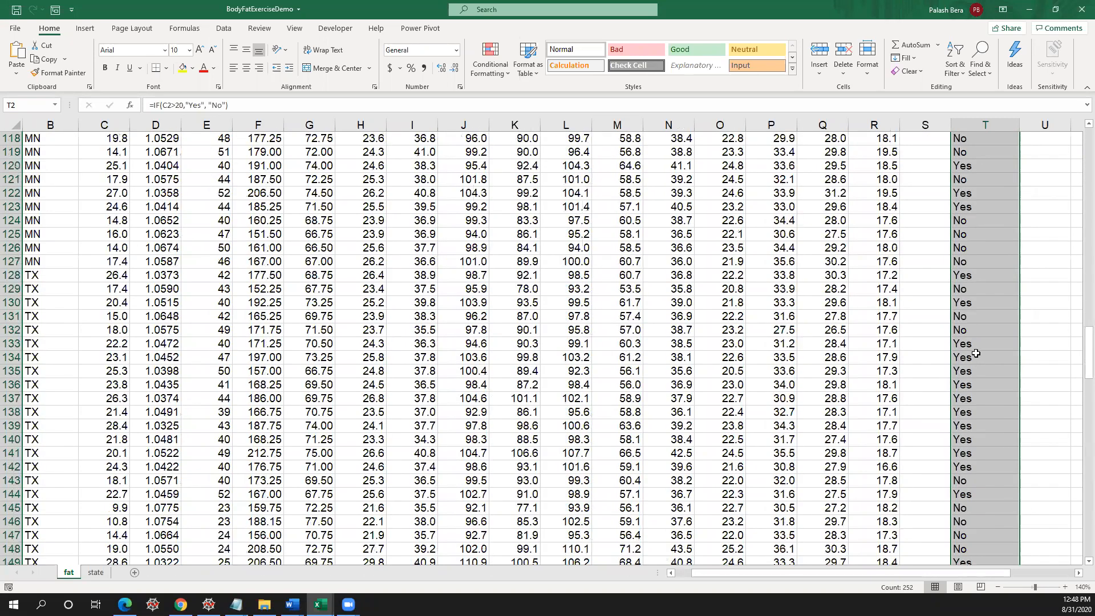
scroll(966, 322, up, 5)
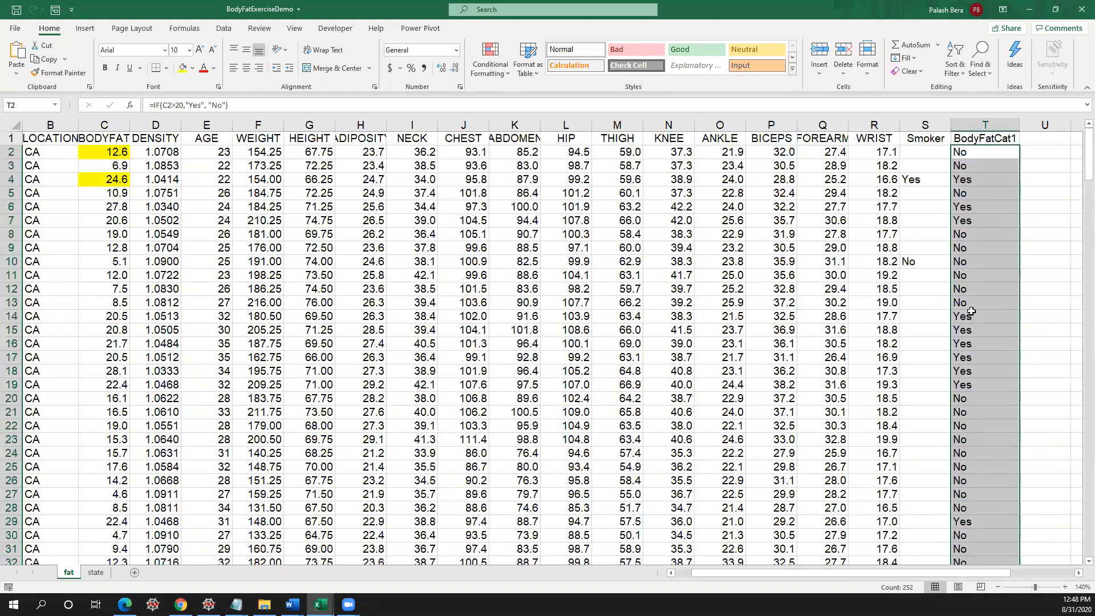
- Compare the BodyFatCat1 header with the BODYFAT column and check the required category names in item 5 of the Word worksheet
click(971, 138)
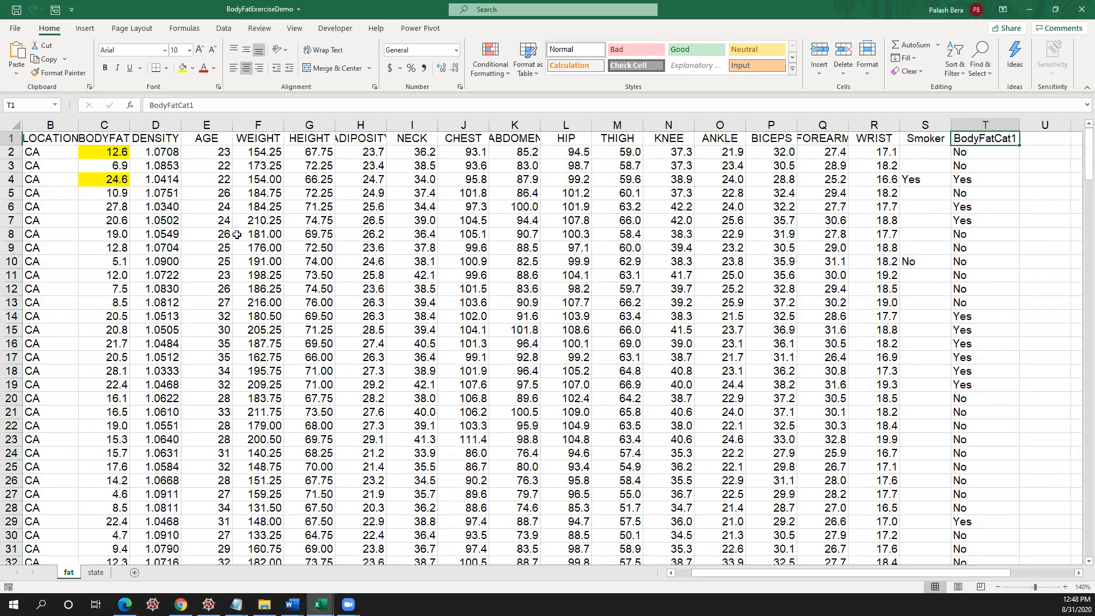
click(104, 121)
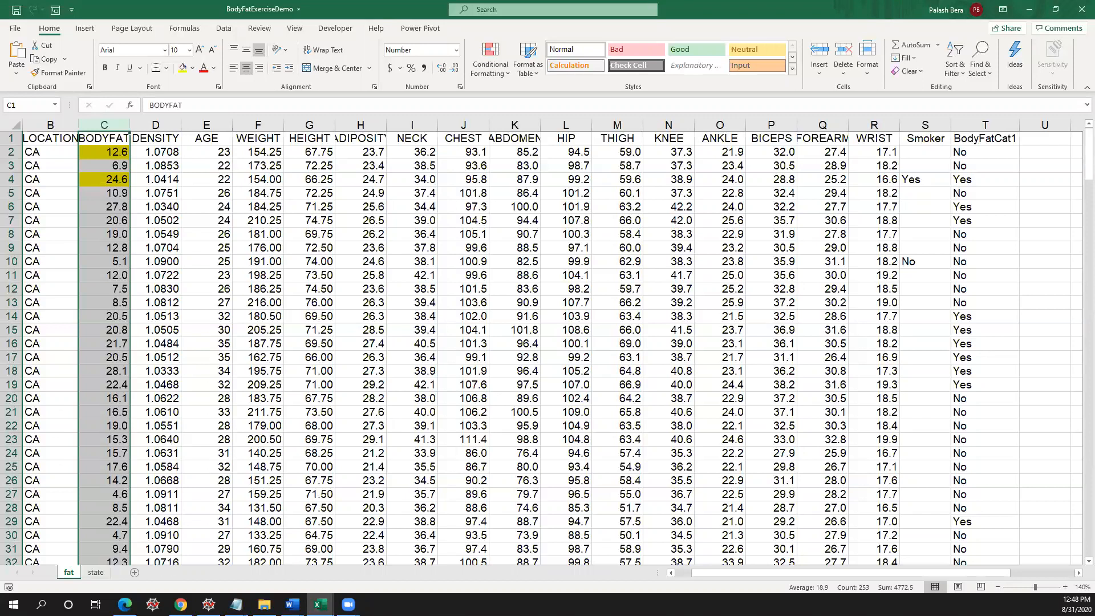
key(alt+Tab)
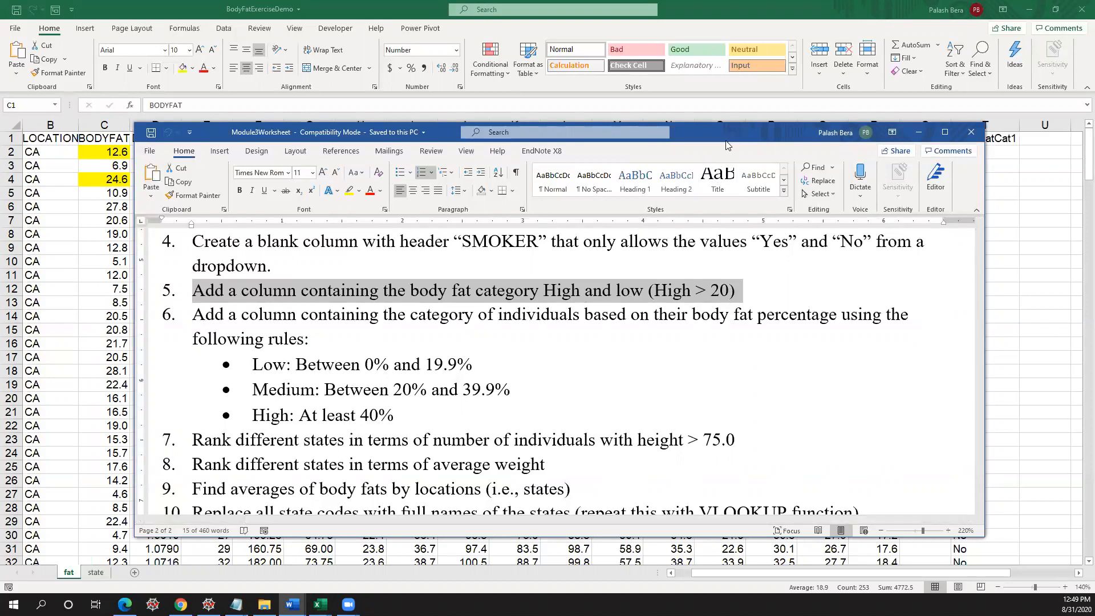
drag(726, 145, 0, 151)
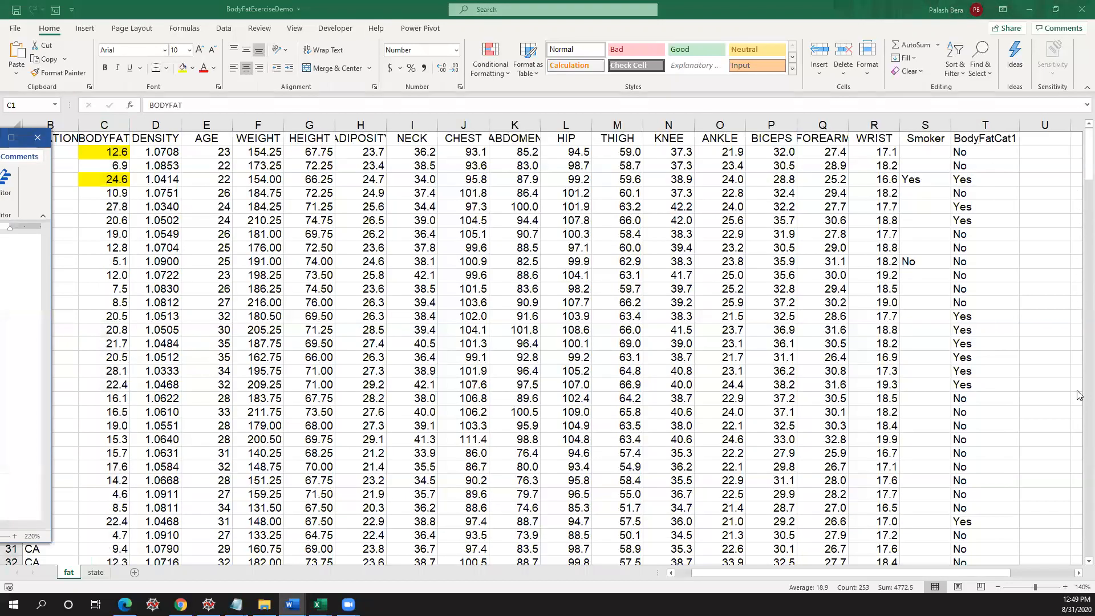
- Change the T2 formula to return "High" when C2 exceeds 20 and "Low" otherwise
click(990, 154)
click(989, 155)
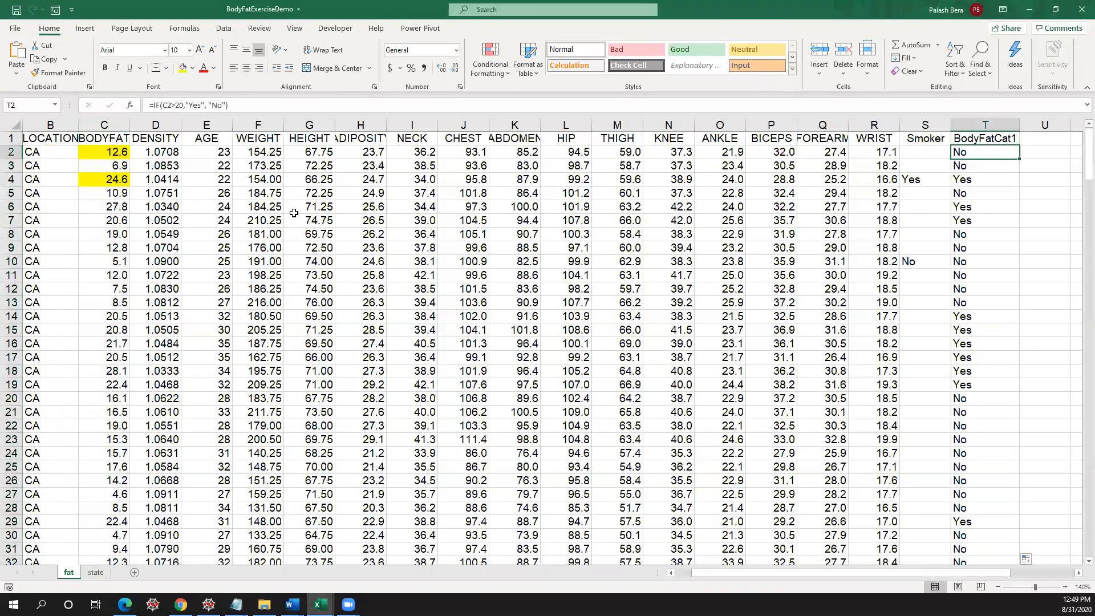
drag(202, 105, 191, 105)
text(High)
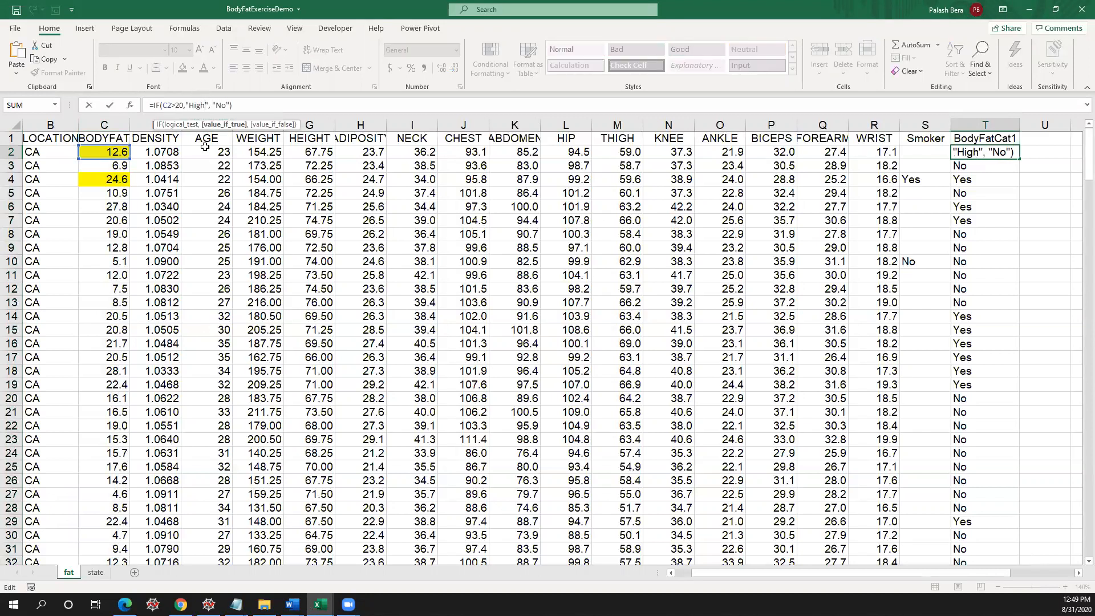
click(225, 104)
key(BackSpace)
key(BackSpace)
text(Low)
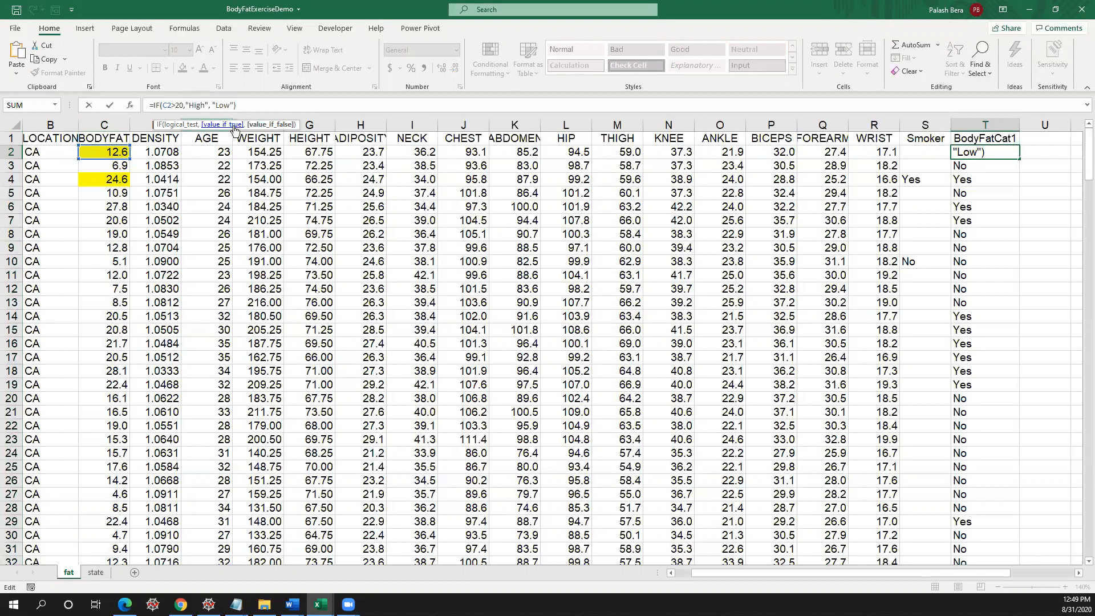
key(Return)
- Fill the High/Low formula from T2 down the whole BodyFatCat1 column and check the filled rows
click(973, 154)
double_click(1020, 159)
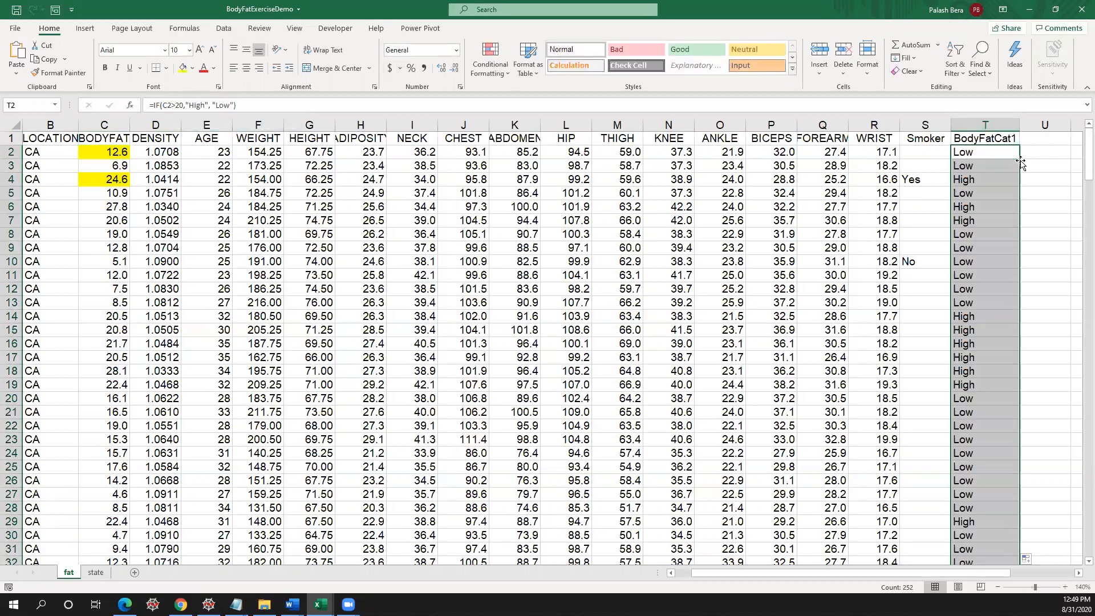
click(971, 155)
scroll(1000, 213, down, 4)
scroll(1001, 213, up, 4)
- Extend the BodyFatCat1 header into U1 as BodyFatCat2, autofit column U's width, and select U2
click(991, 140)
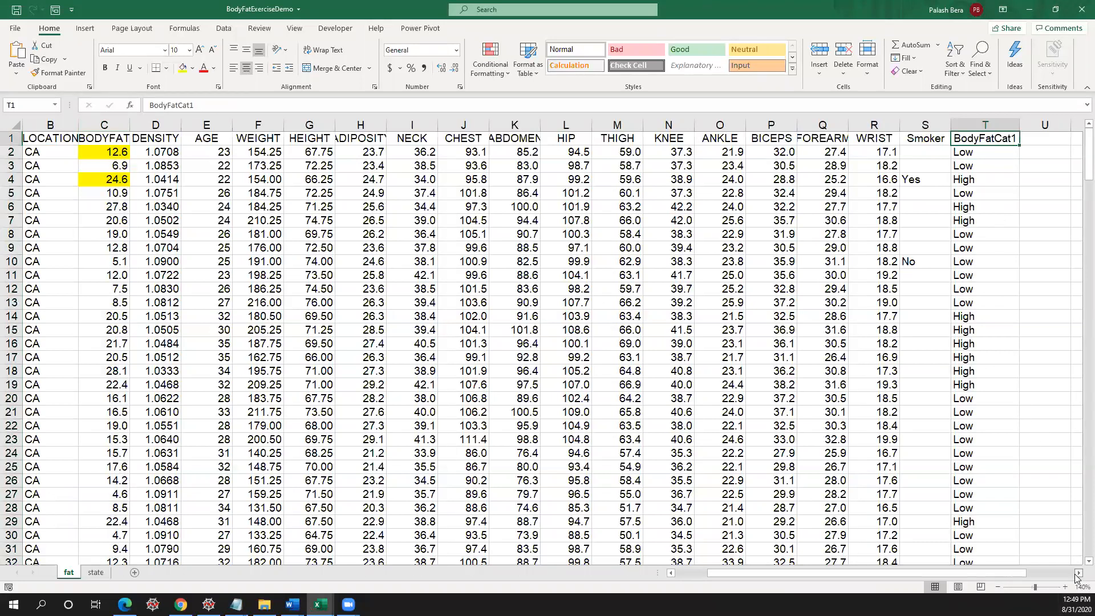
click(1078, 574)
drag(963, 145, 993, 150)
click(982, 140)
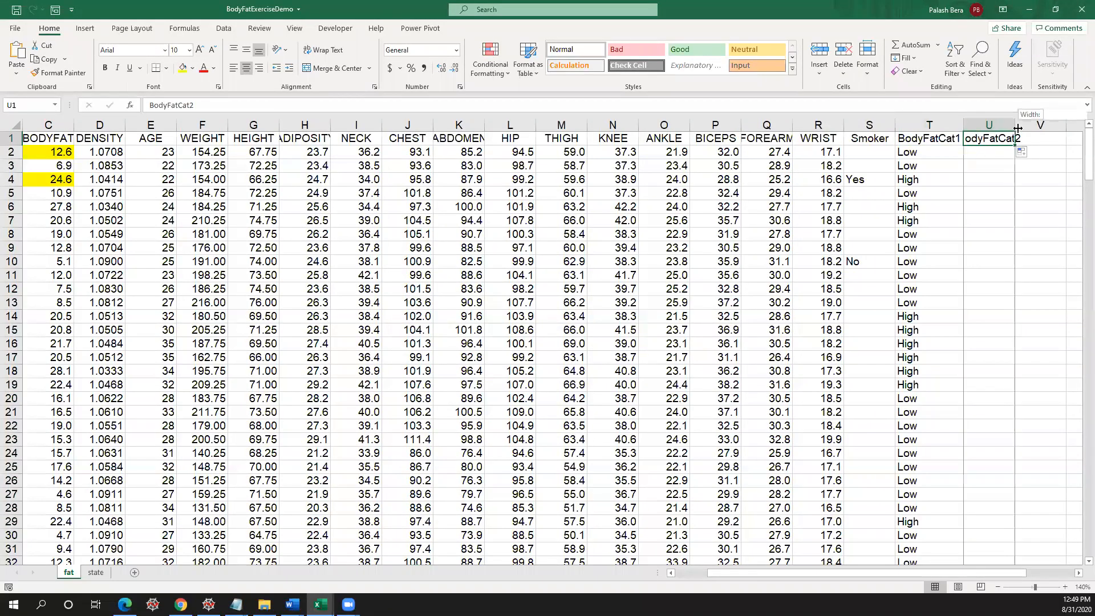
double_click(1016, 125)
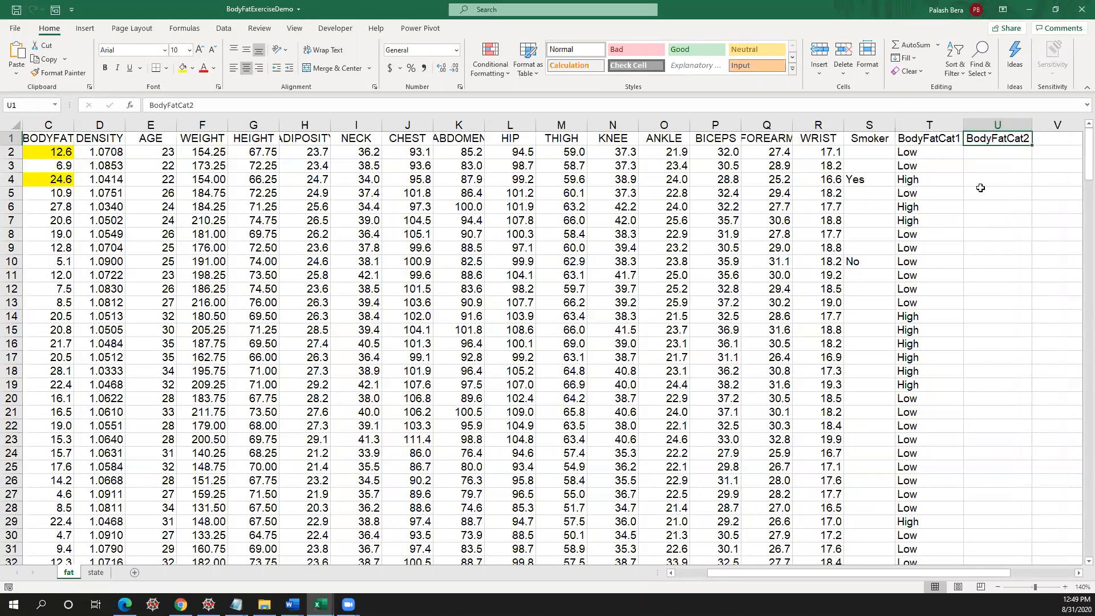
click(981, 153)
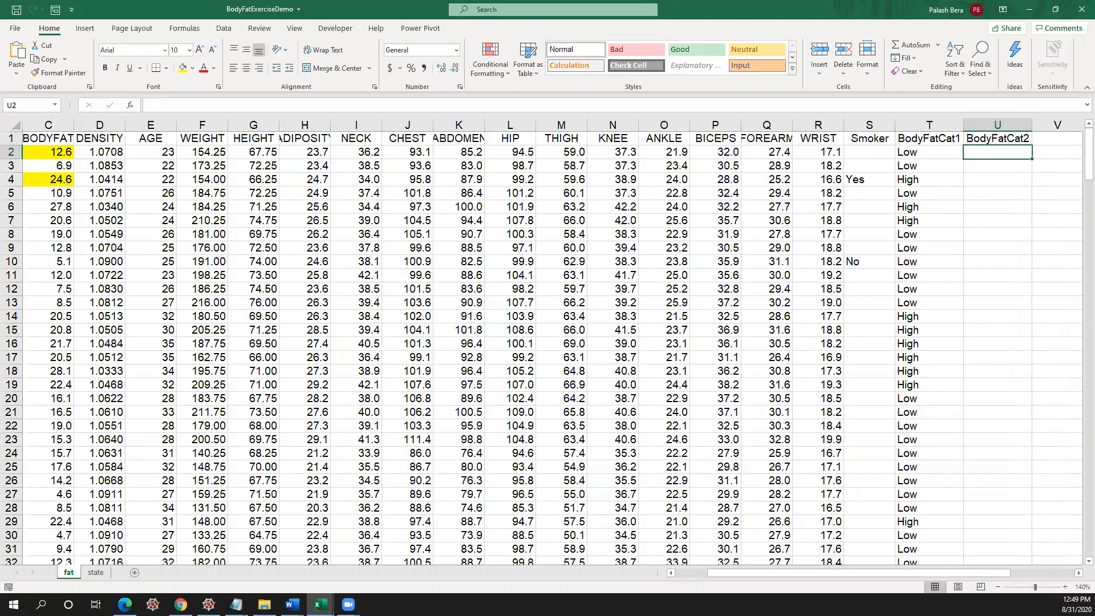
- Read the Low, Medium and High body fat rules in item 6 of the Word worksheet and reopen the Notepad notes holding the IF formula
key(alt+Tab)
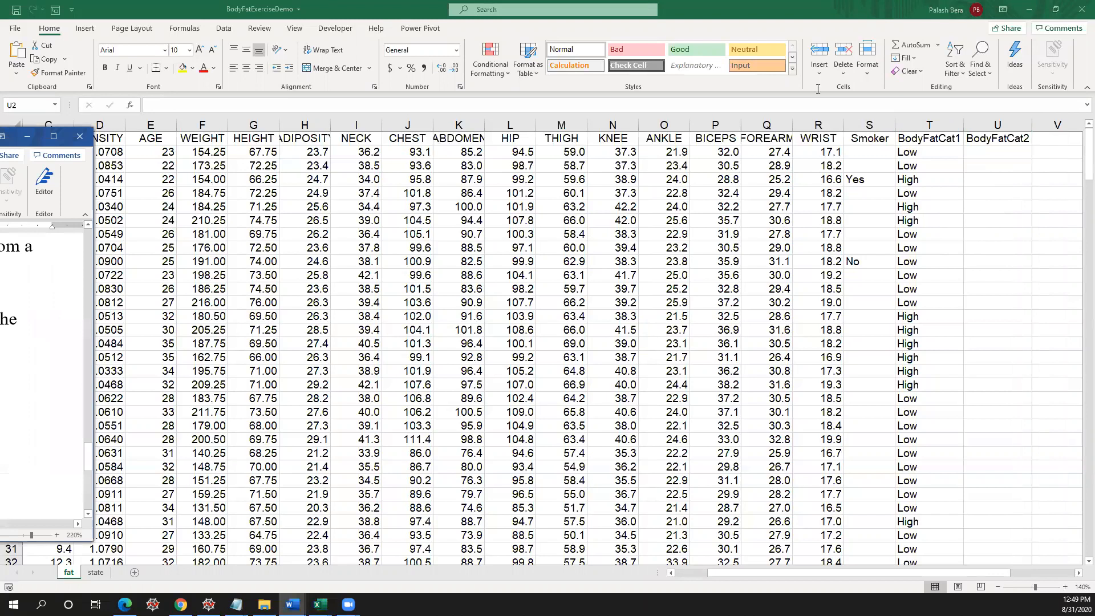
drag(0, 143, 818, 89)
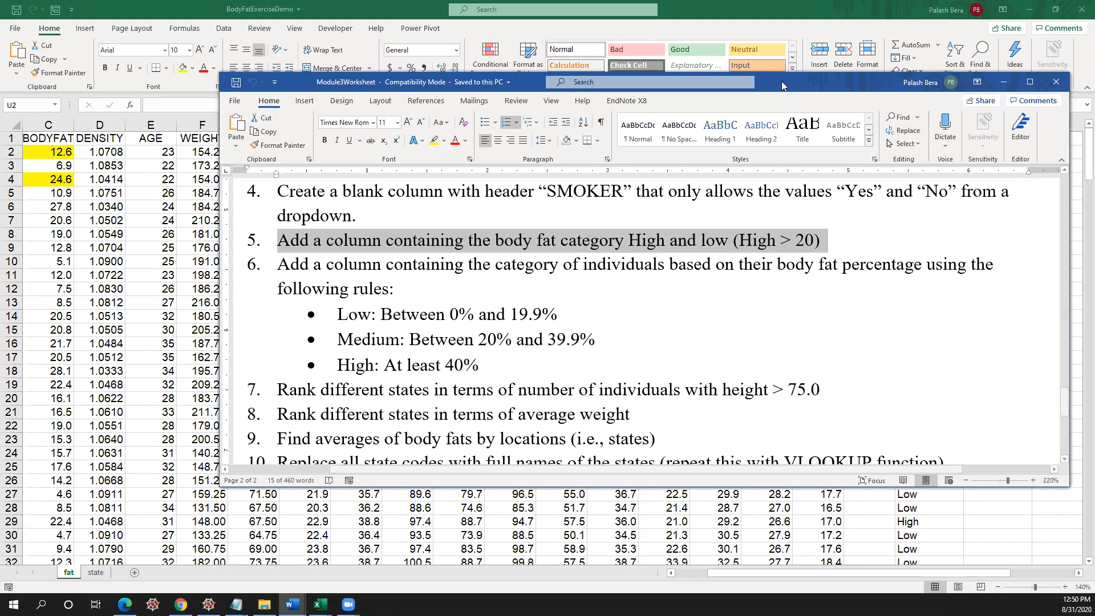
click(1002, 86)
mouse_move(235, 604)
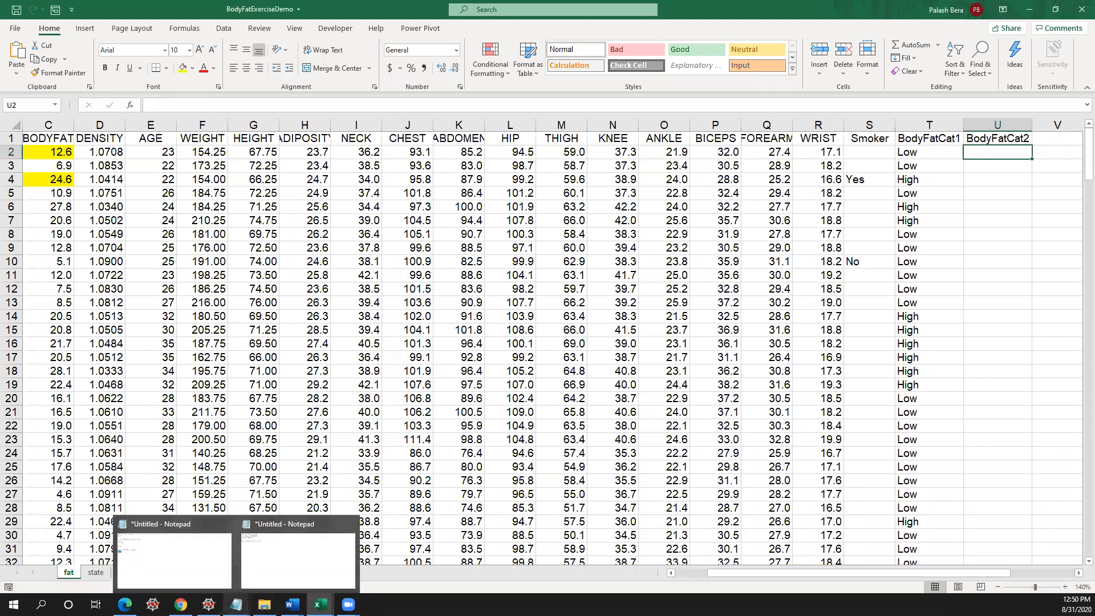
click(288, 556)
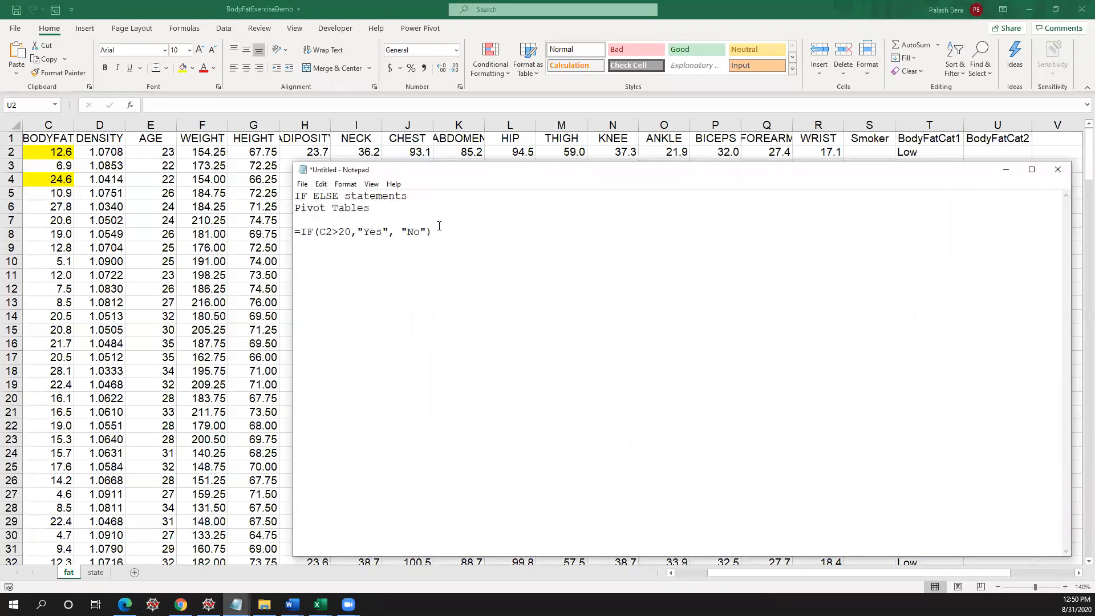
- Start a nested formula on a new line below the Yes/No one: =IF(C2<20,"Low",IF(C2<40,
click(455, 242)
key(Return)
text(= =IF(C2)
text(<20,"Low",)
double_click(298, 256)
key(BackSpace)
click(394, 243)
text(IF)
text((C2<40)
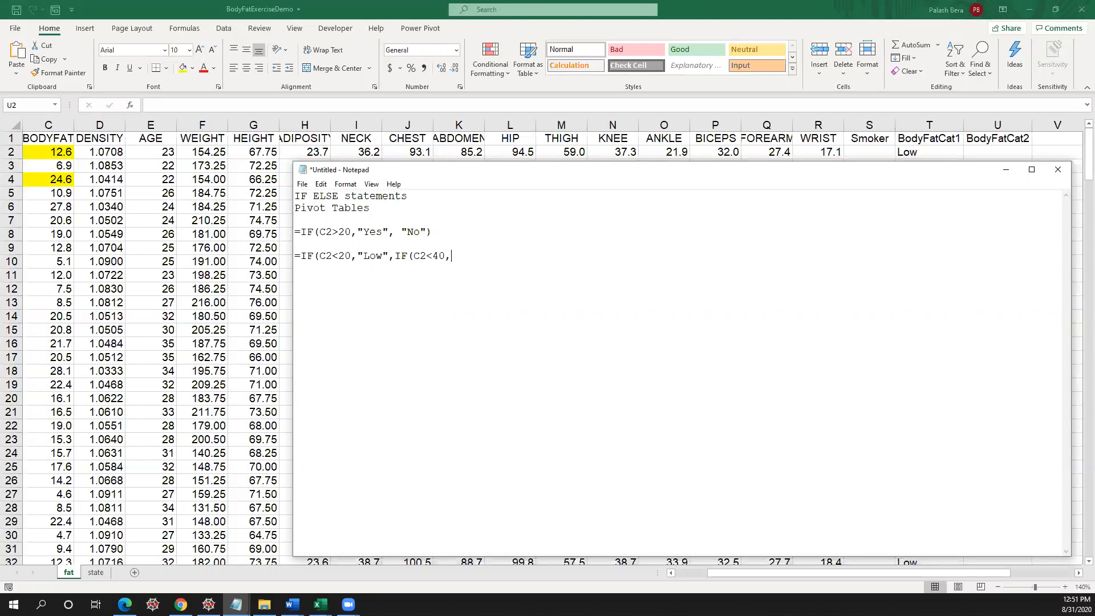
- Complete the nested IF in the notes with "Medium" and "High" as its results and close both parentheses
text(, "Mediy)
key(BackSpace)
text(um")
text(",)
text(")
text(High"))
text())
drag(394, 257, 506, 259)
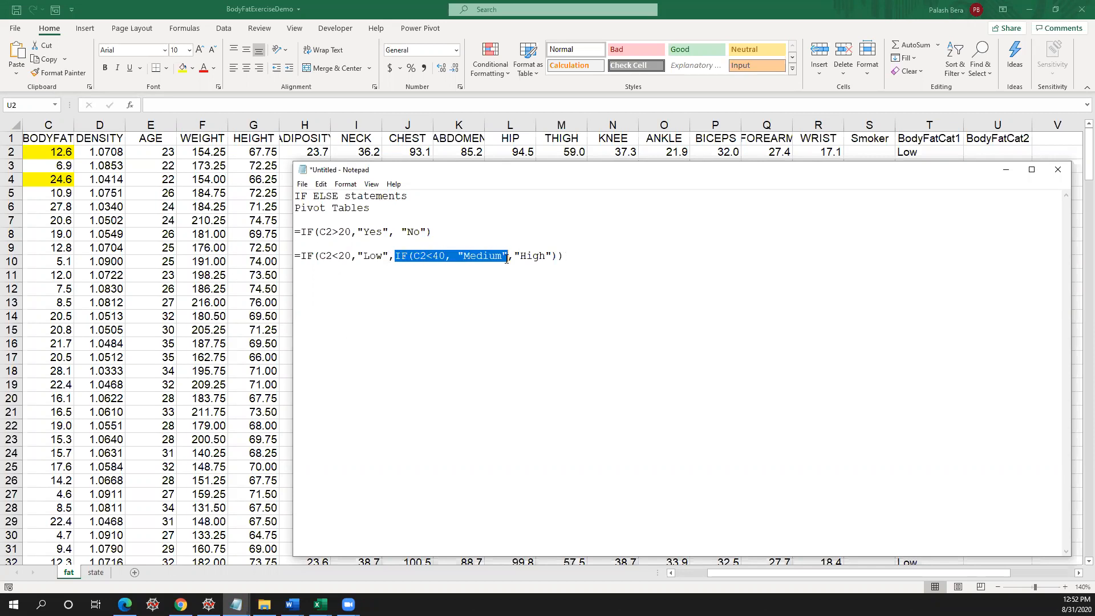
click(580, 261)
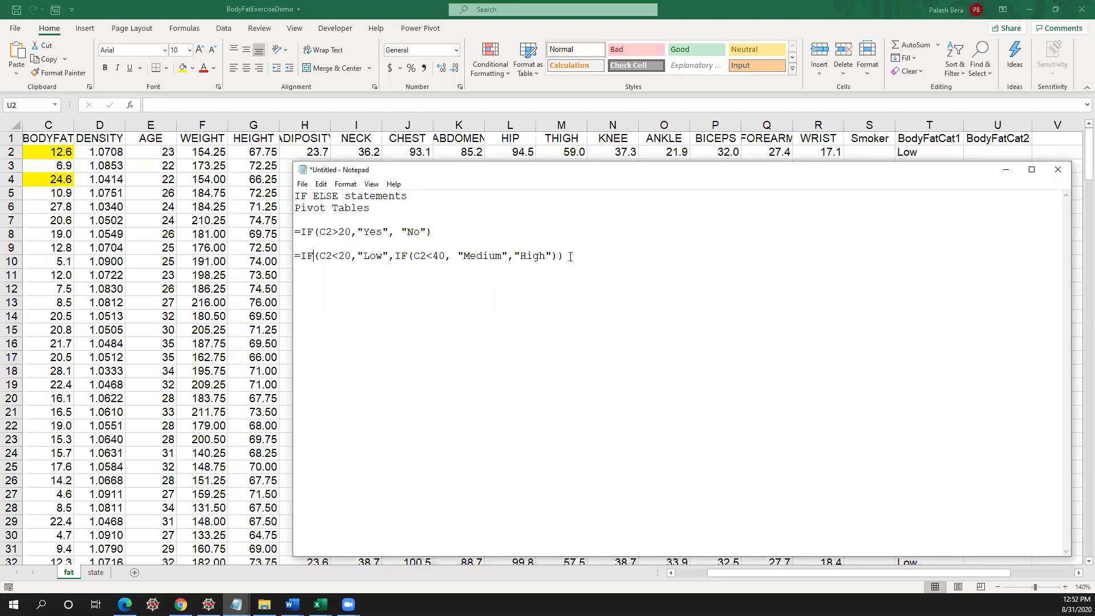
- Copy the nested IF formula from the notes into U2 of the Excel sheet and fill it down the BodyFatCat2 column
drag(567, 256, 296, 254)
key(ctrl+c)
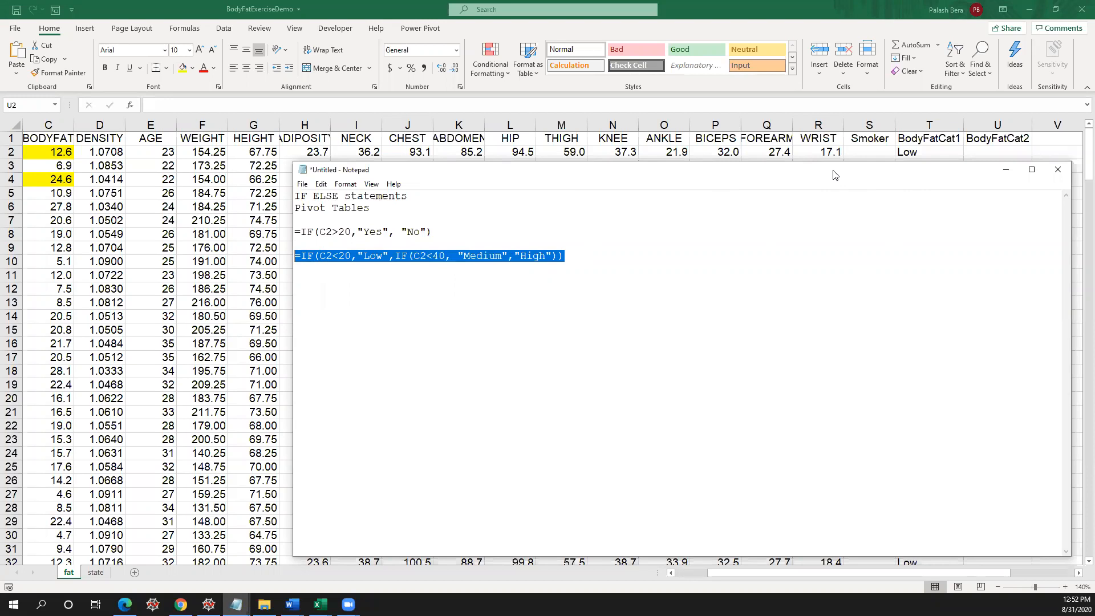
drag(833, 174, 3, 137)
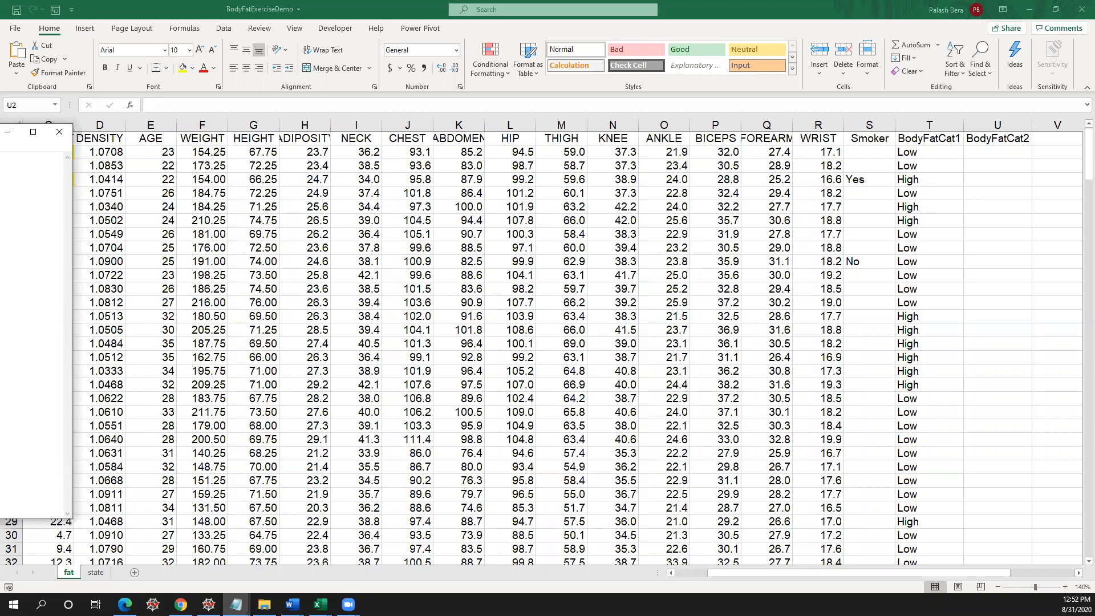
drag(3, 137, 0, 130)
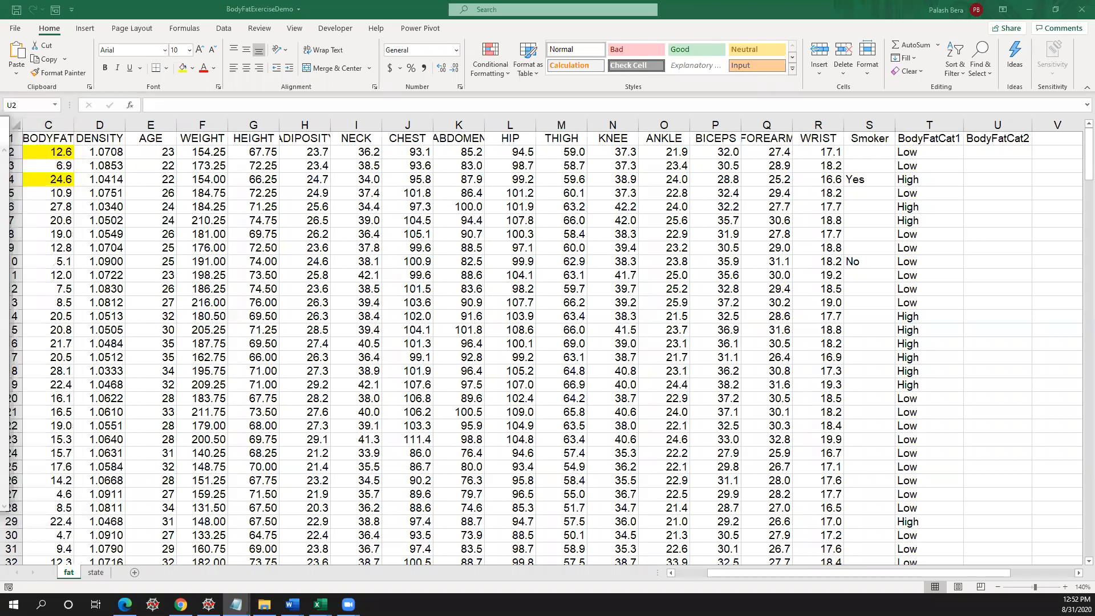
click(984, 151)
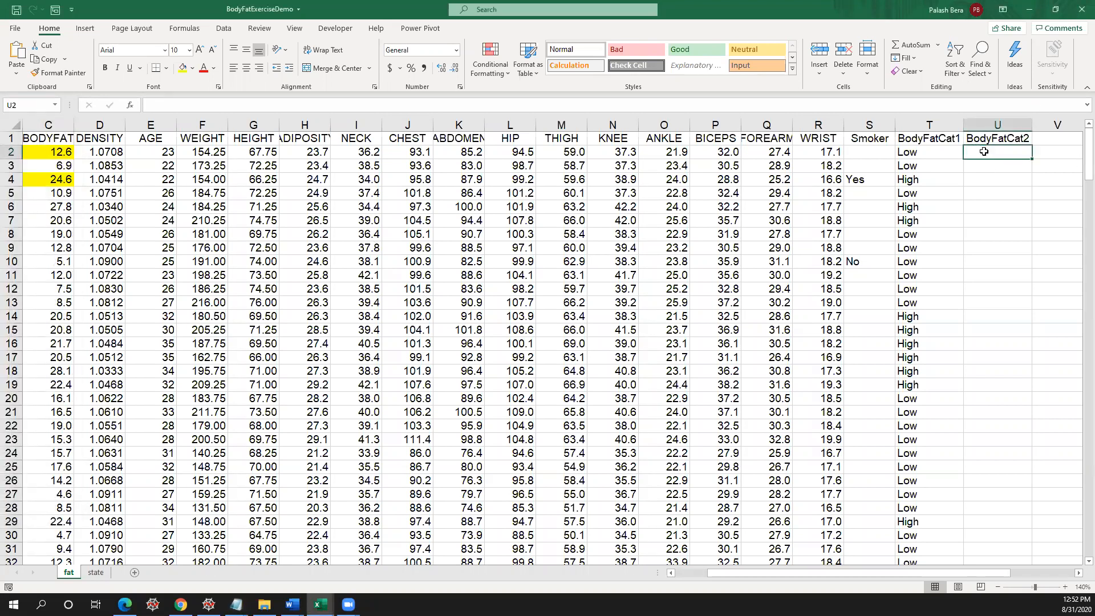
key(ctrl+v)
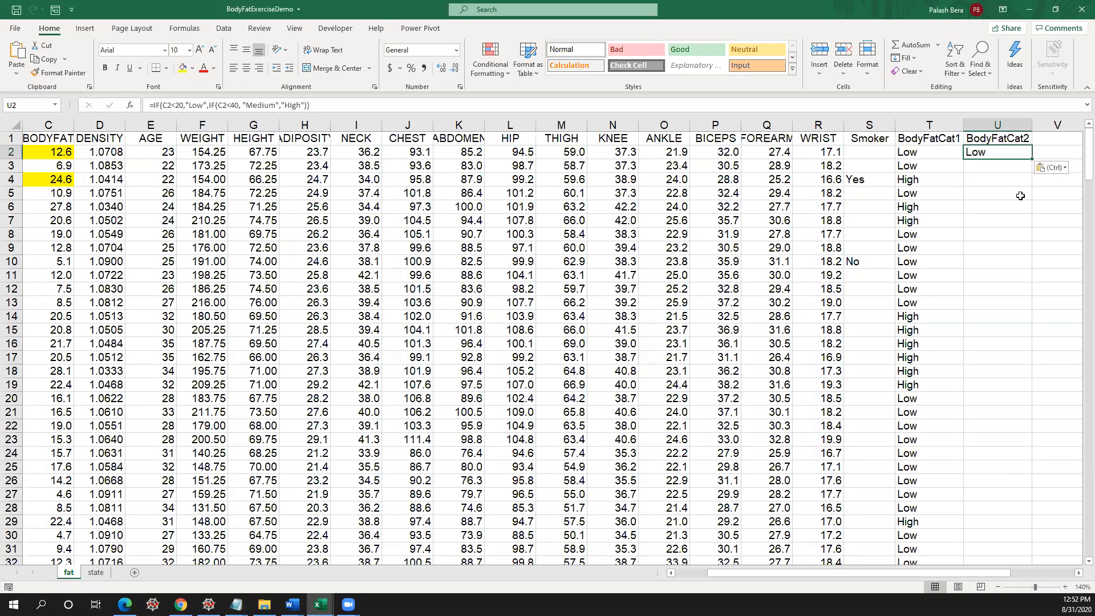
double_click(1031, 158)
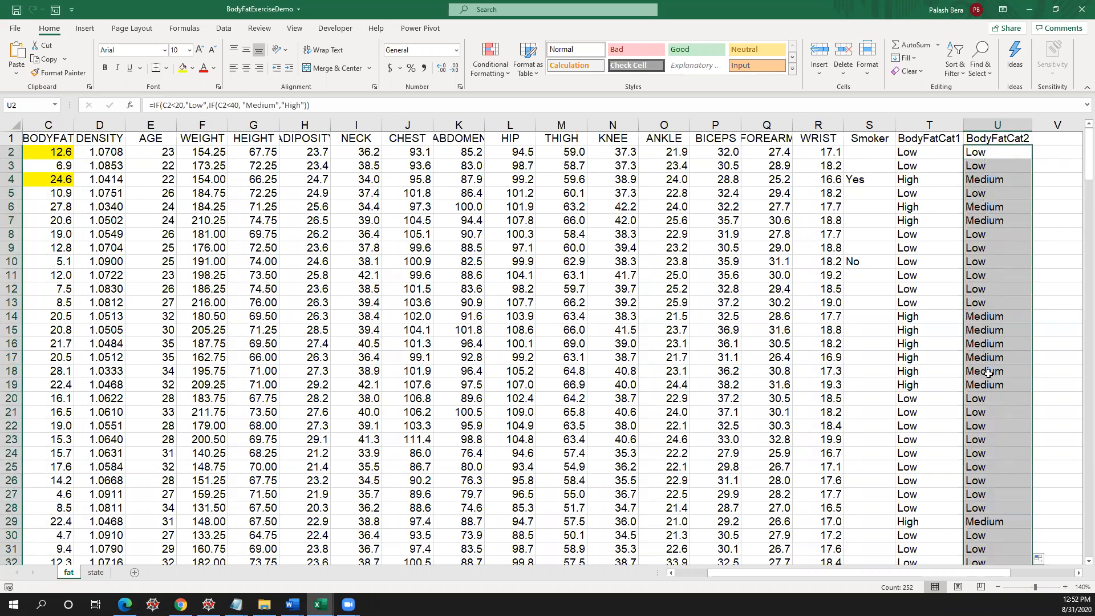
- Examine the filled BodyFatCat2 column through all rows for Low, Medium and High categories
scroll(976, 399, down, 20)
scroll(976, 400, down, 20)
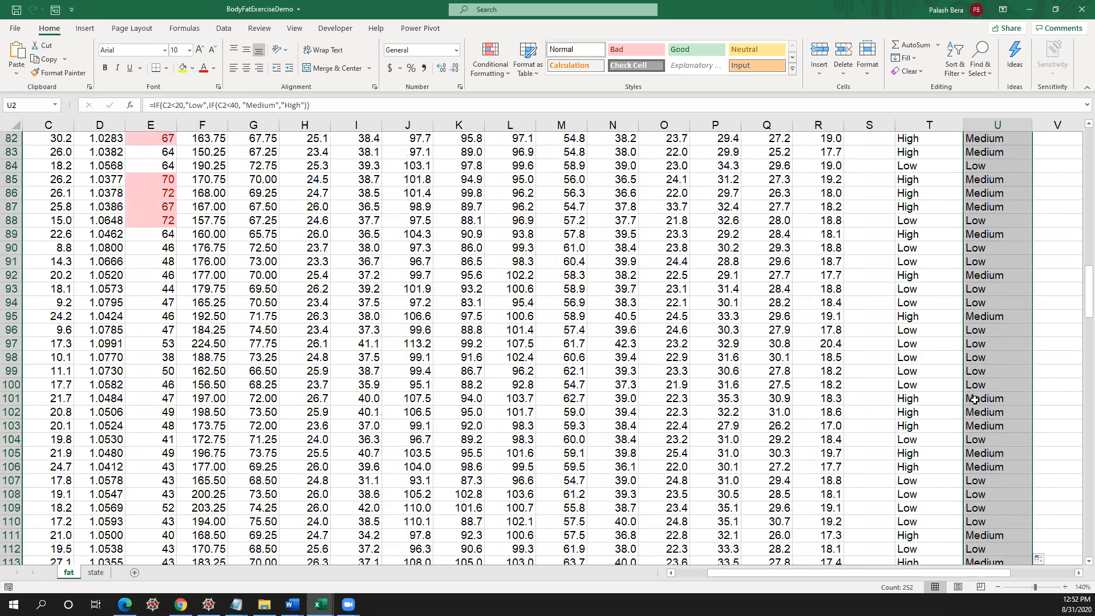
scroll(973, 393, down, 20)
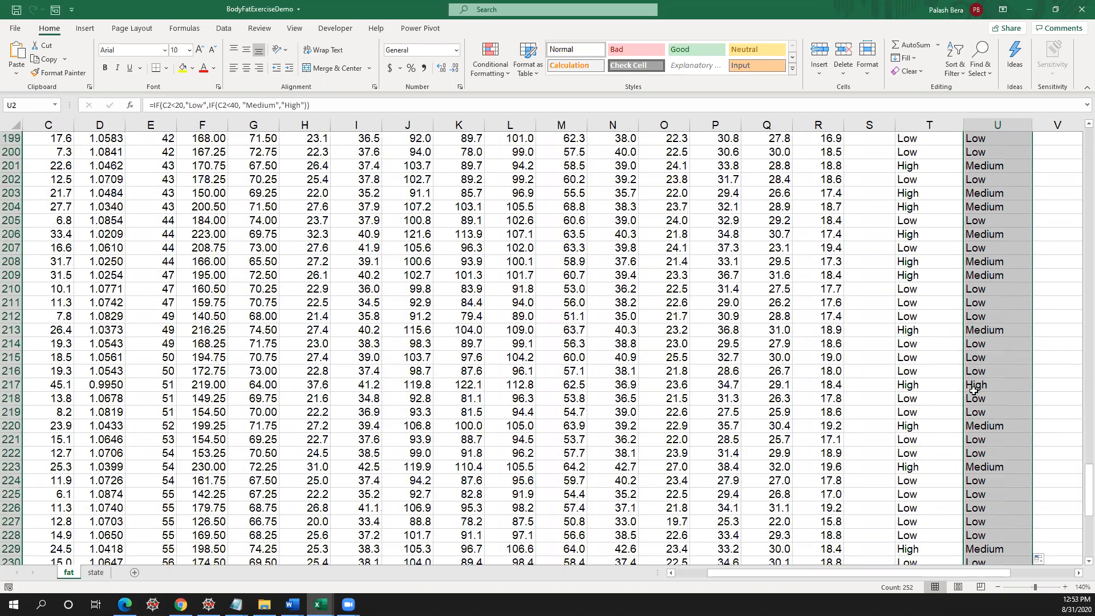
scroll(974, 382, up, 20)
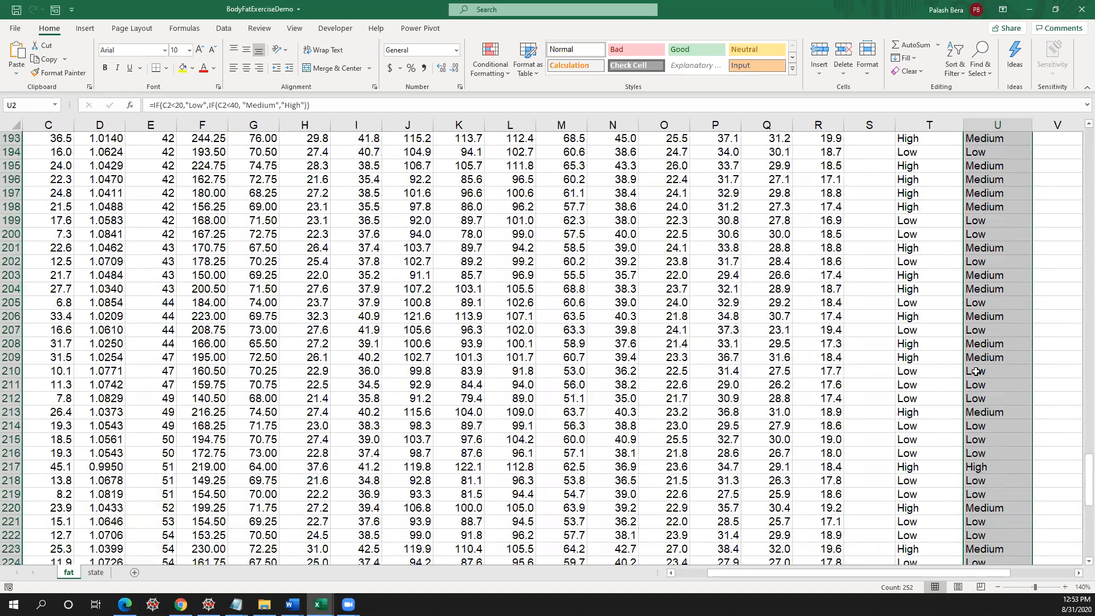
scroll(977, 371, up, 20)
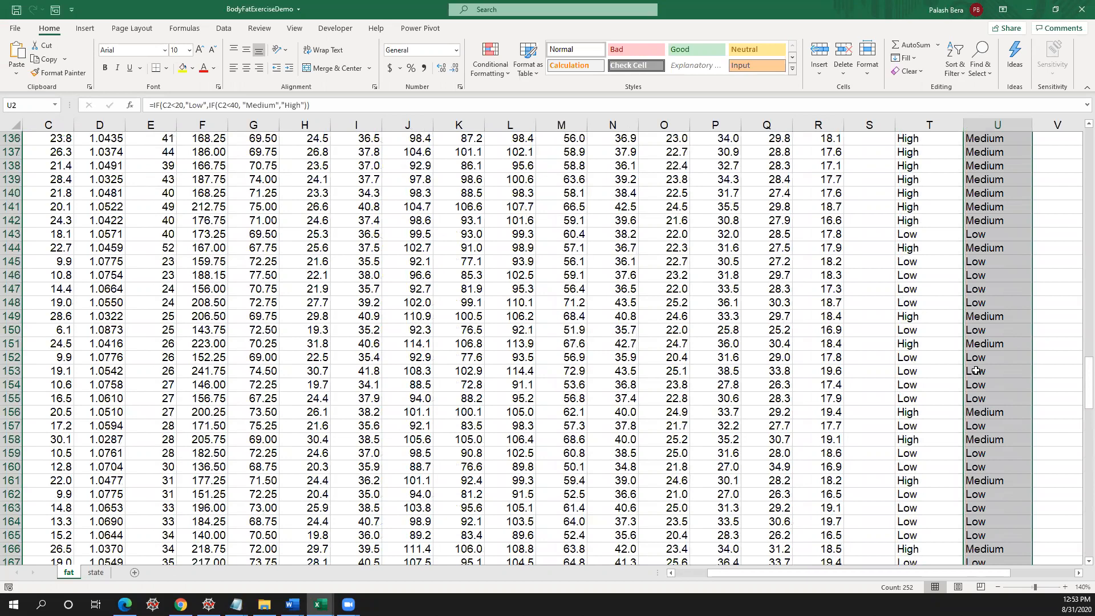
scroll(976, 369, up, 9)
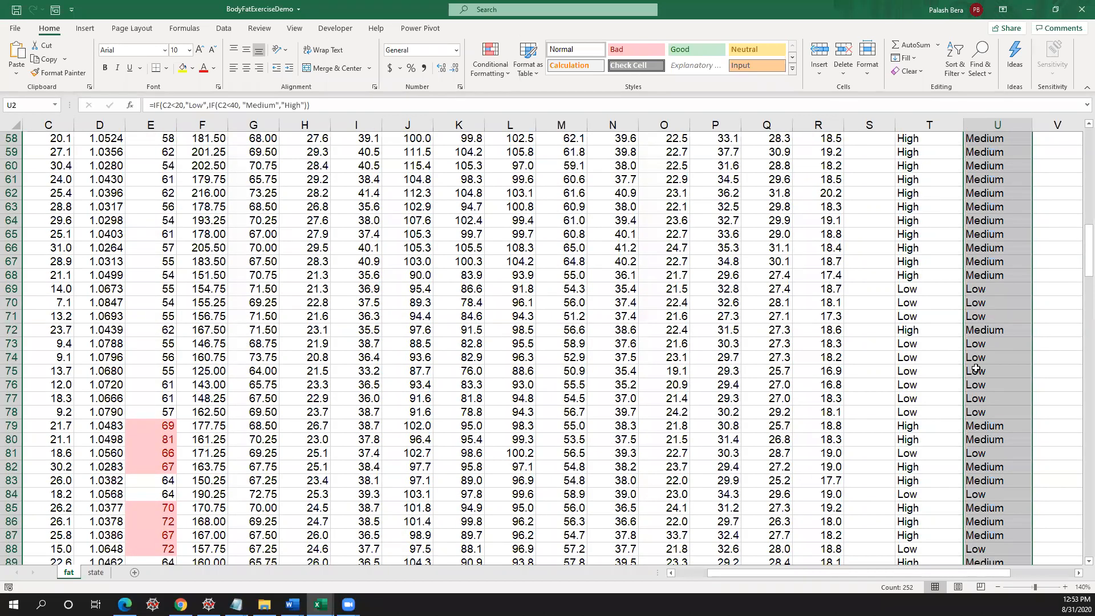
scroll(971, 361, up, 5)
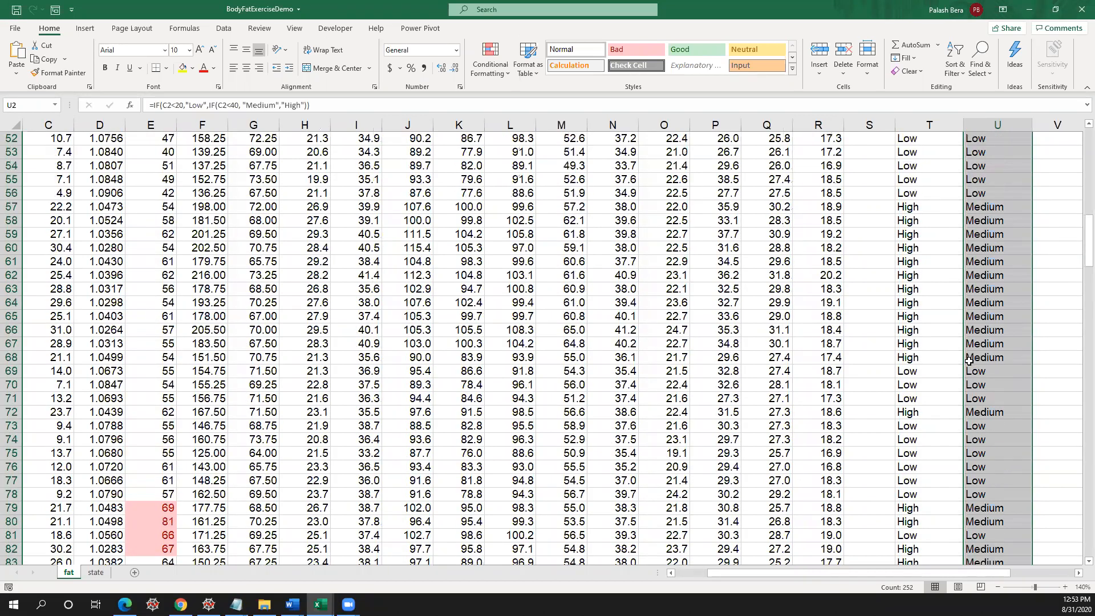
scroll(969, 361, down, 5)
scroll(969, 361, down, 11)
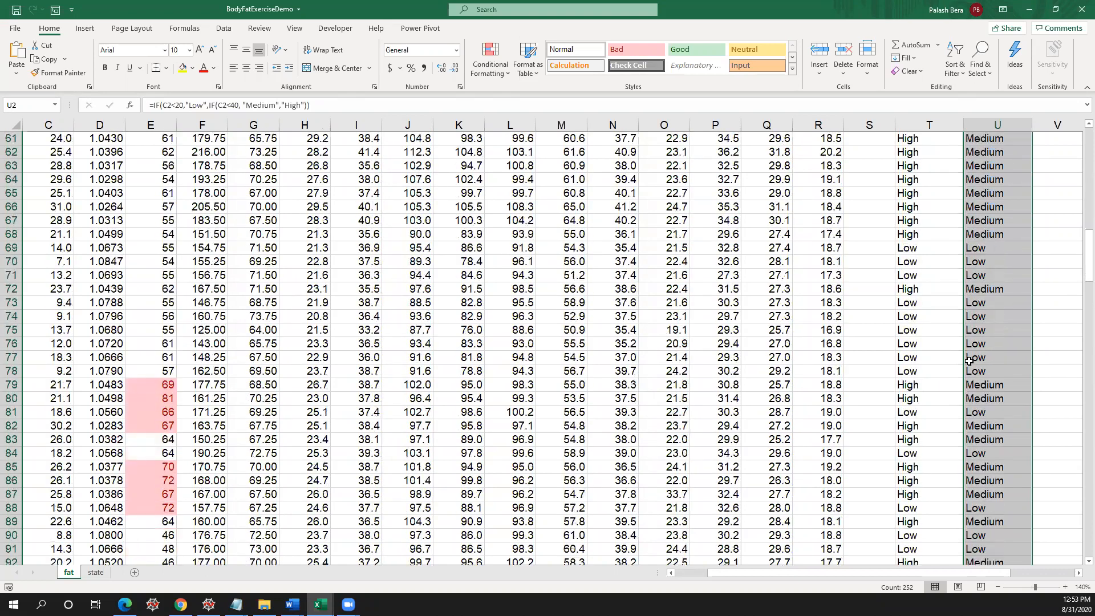
scroll(968, 360, down, 15)
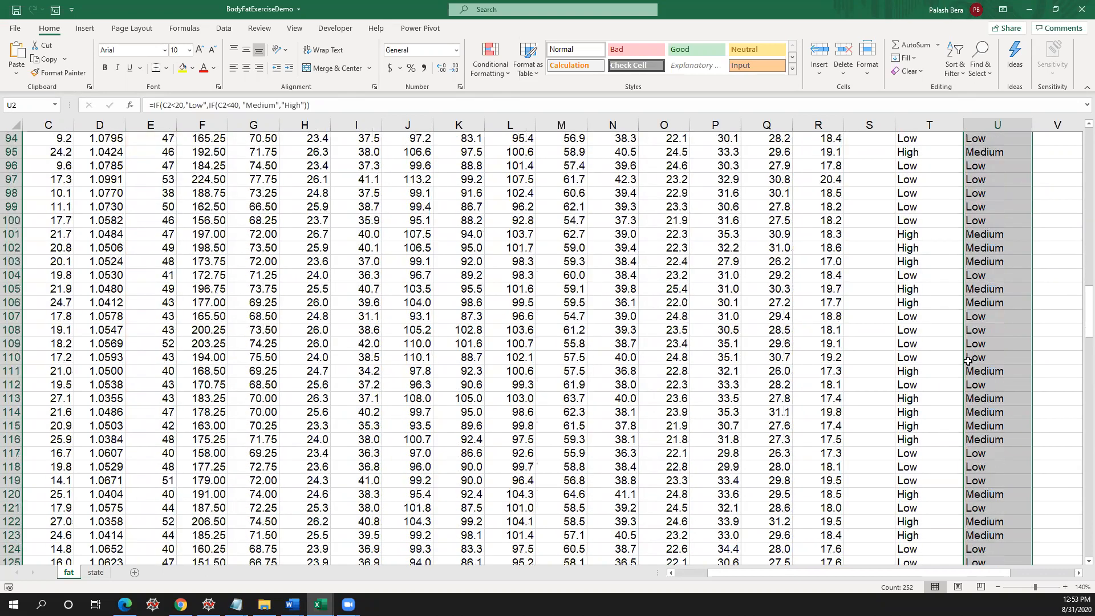
scroll(968, 360, down, 15)
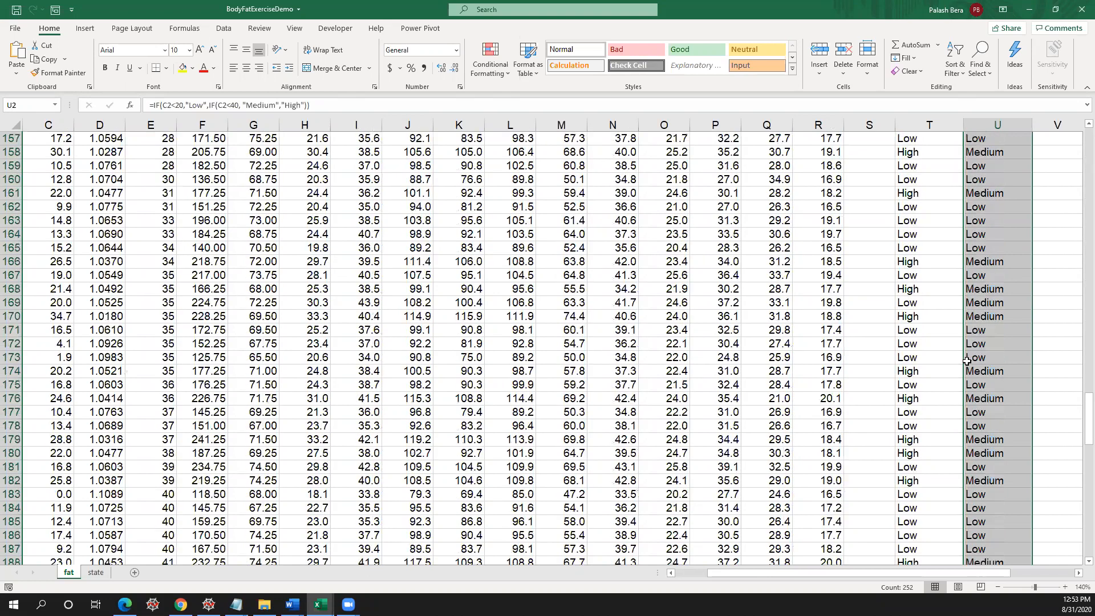
scroll(968, 360, down, 11)
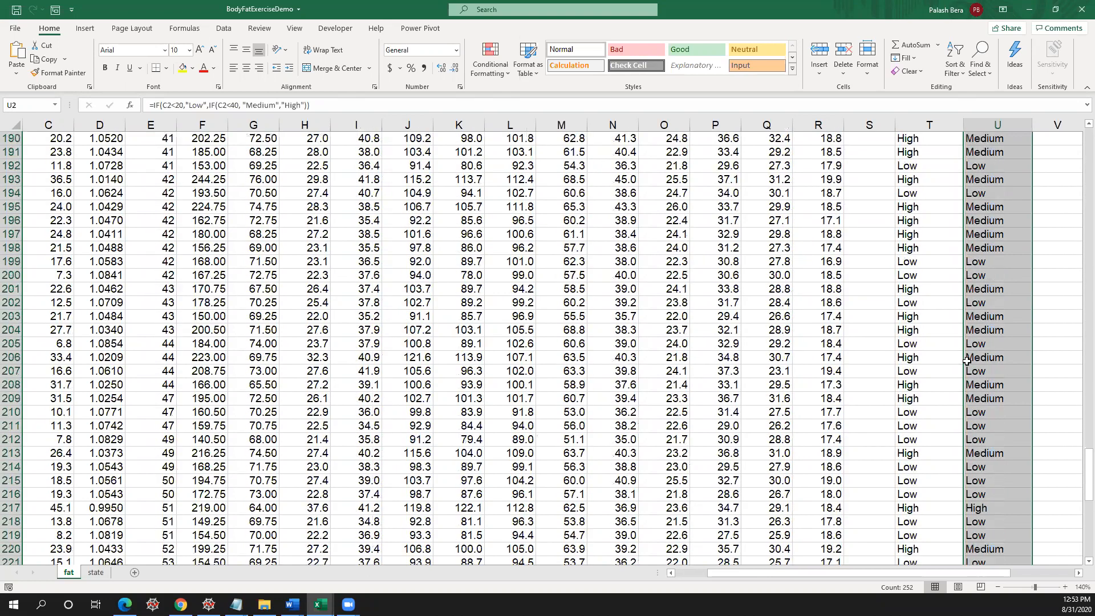
scroll(965, 362, down, 7)
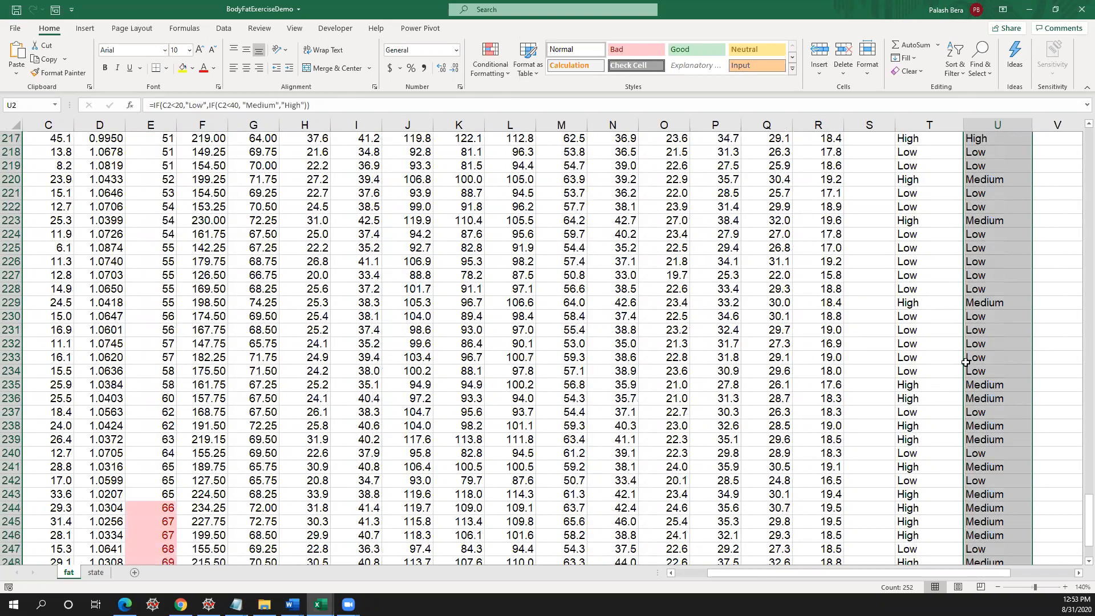
scroll(966, 362, up, 6)
scroll(966, 362, up, 20)
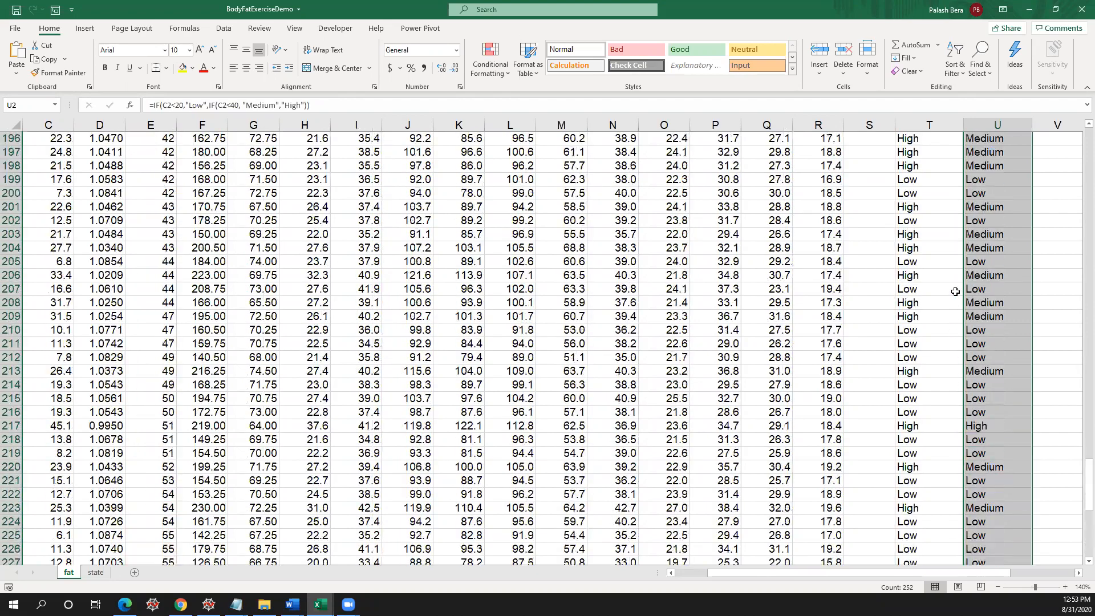
scroll(974, 284, up, 20)
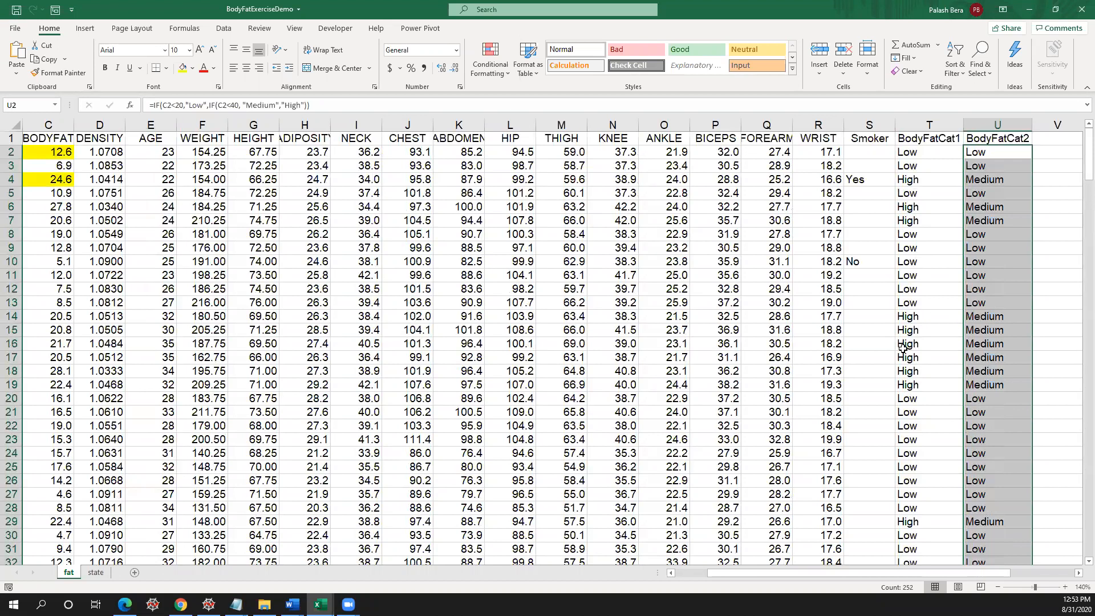
- Change the Medium threshold in the U2 formula to C2<30
click(974, 153)
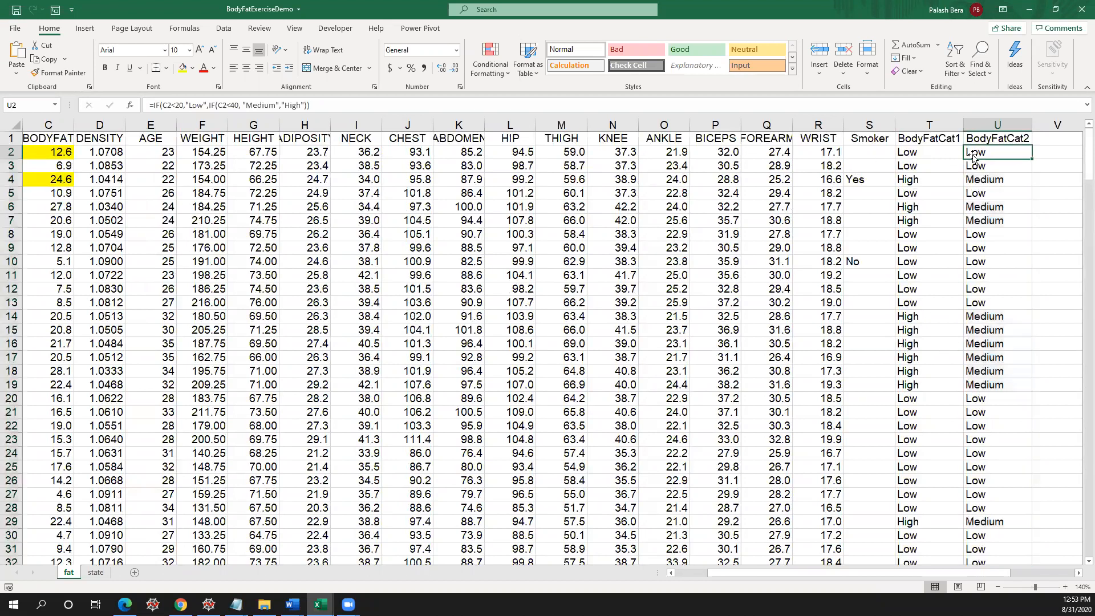
click(234, 105)
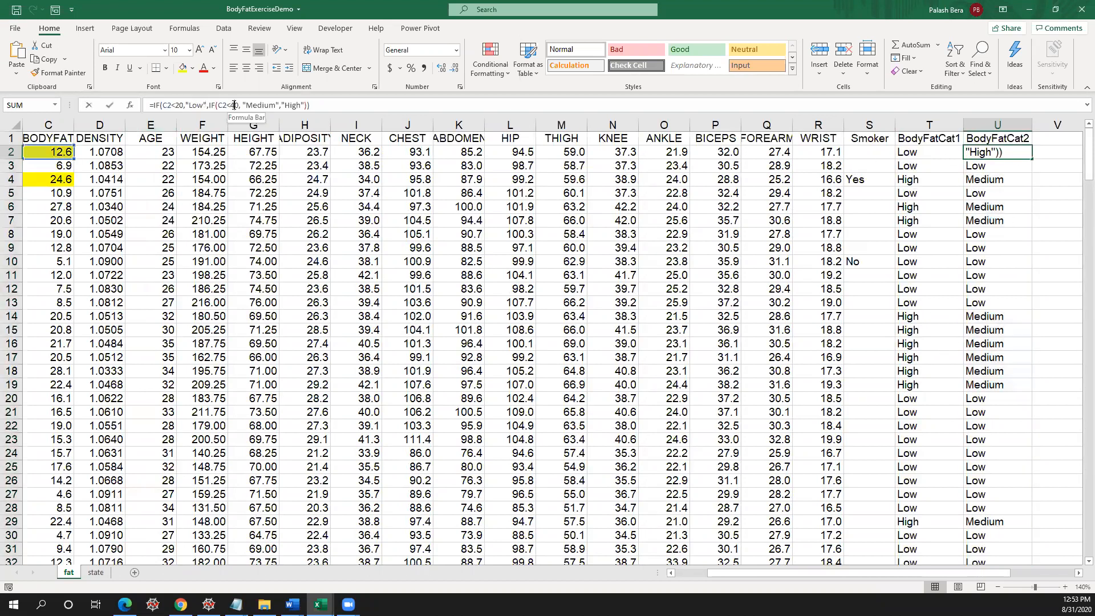
click(234, 105)
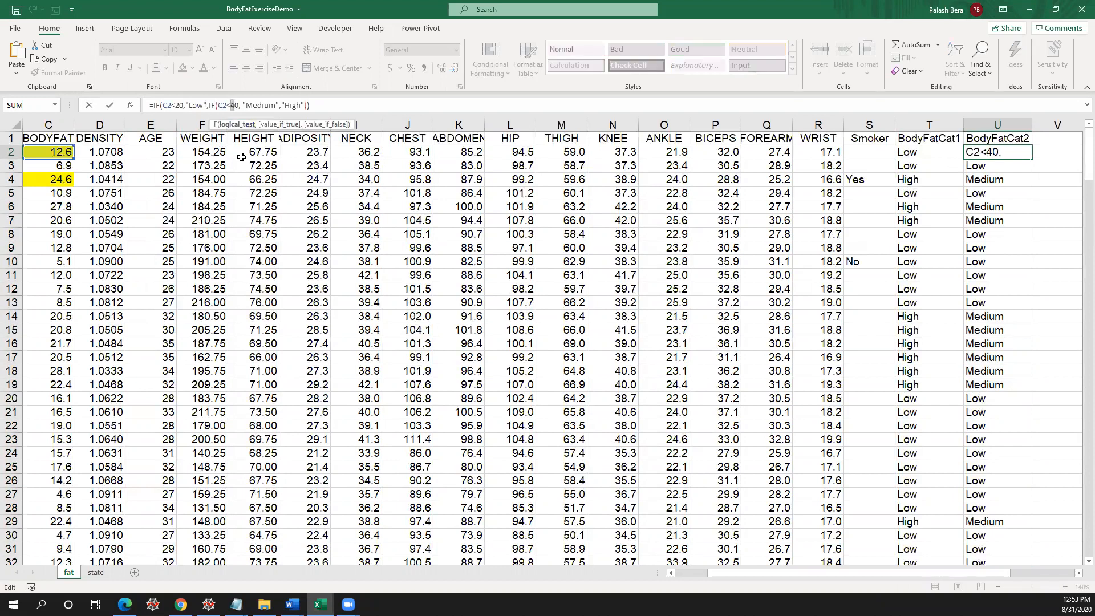
text(3)
key(Return)
- Refill the BodyFatCat2 column from U2 with the revised formula and check the categories, including the formula in U36
click(1026, 155)
double_click(1032, 159)
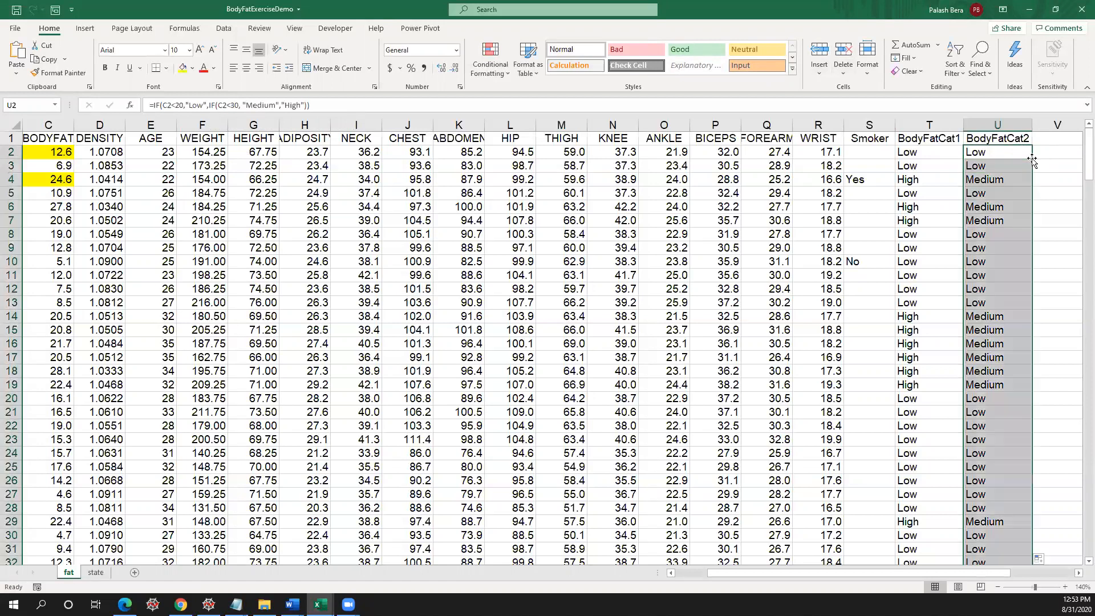
scroll(979, 309, down, 7)
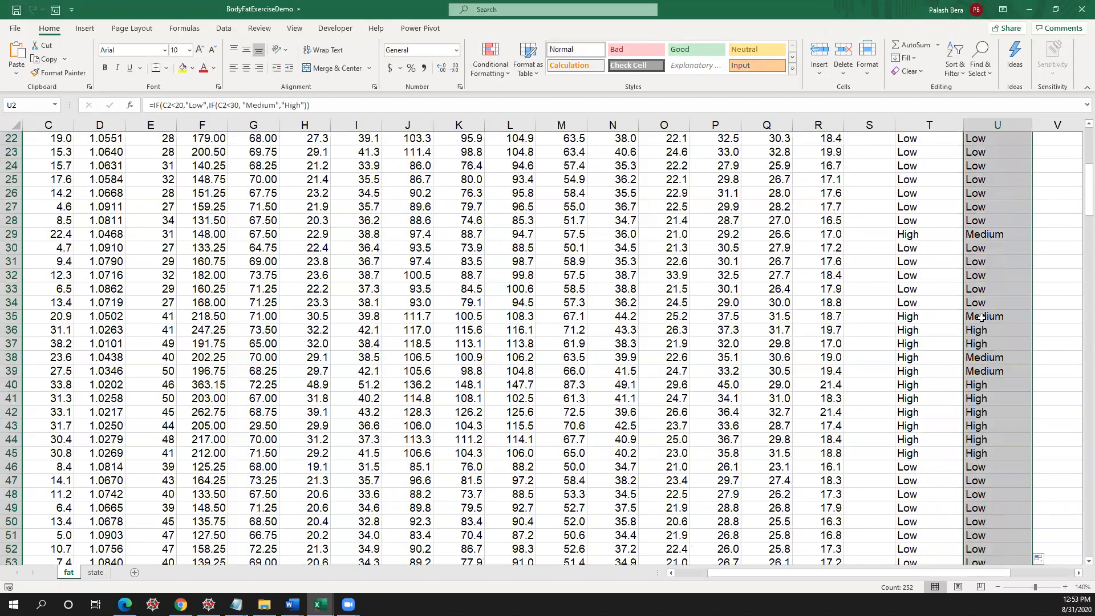
click(980, 329)
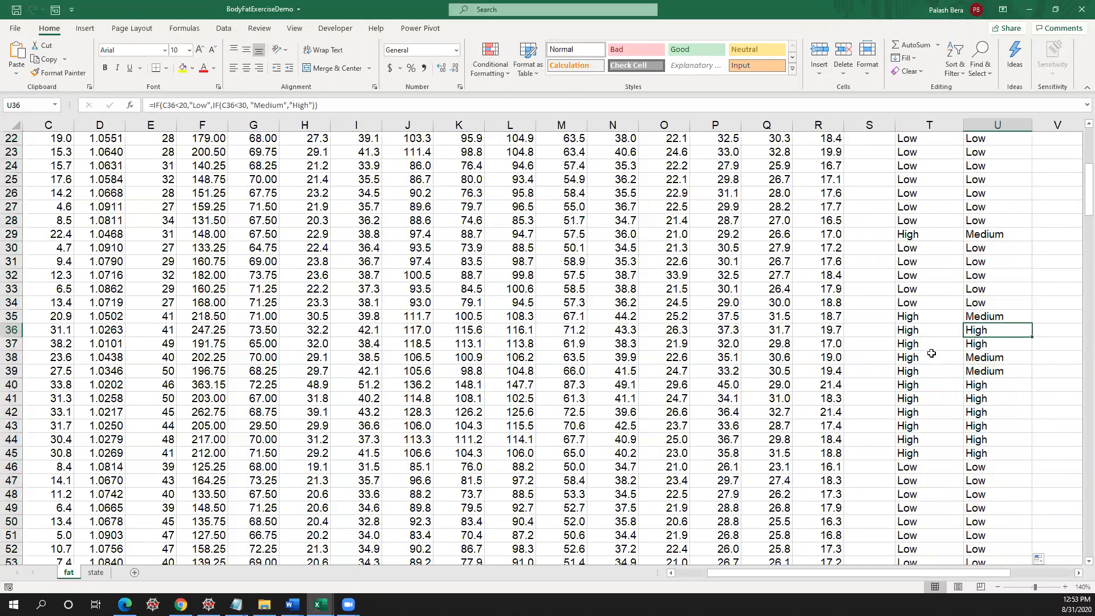
scroll(551, 379, down, 7)
scroll(673, 382, up, 14)
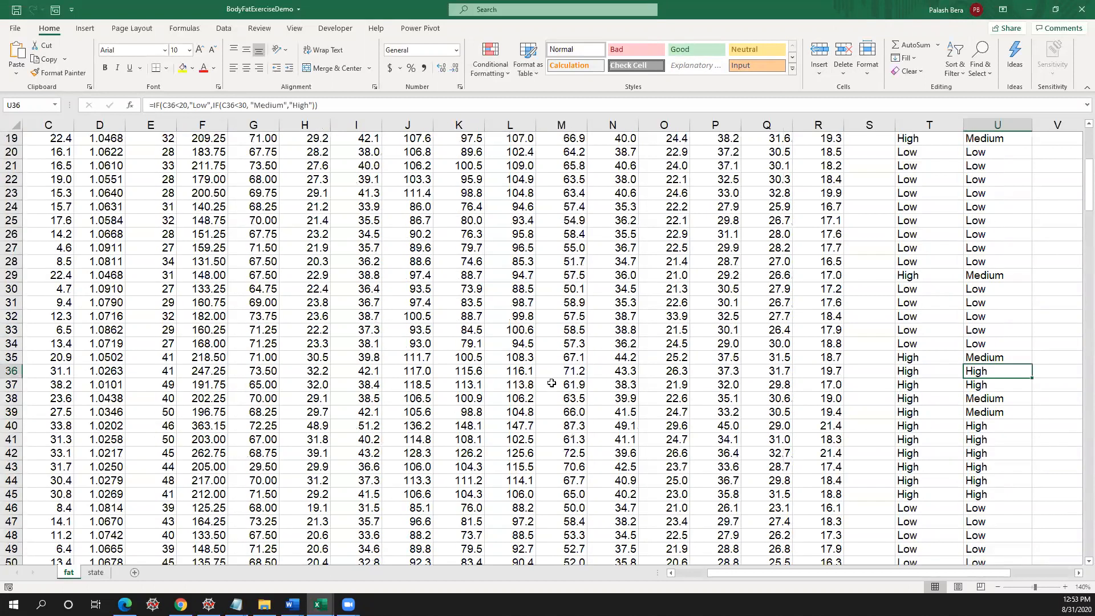
- Bring the Notepad notes back into view and change the nested formula's second condition to C2<30
drag(0, 124, 707, 147)
click(708, 353)
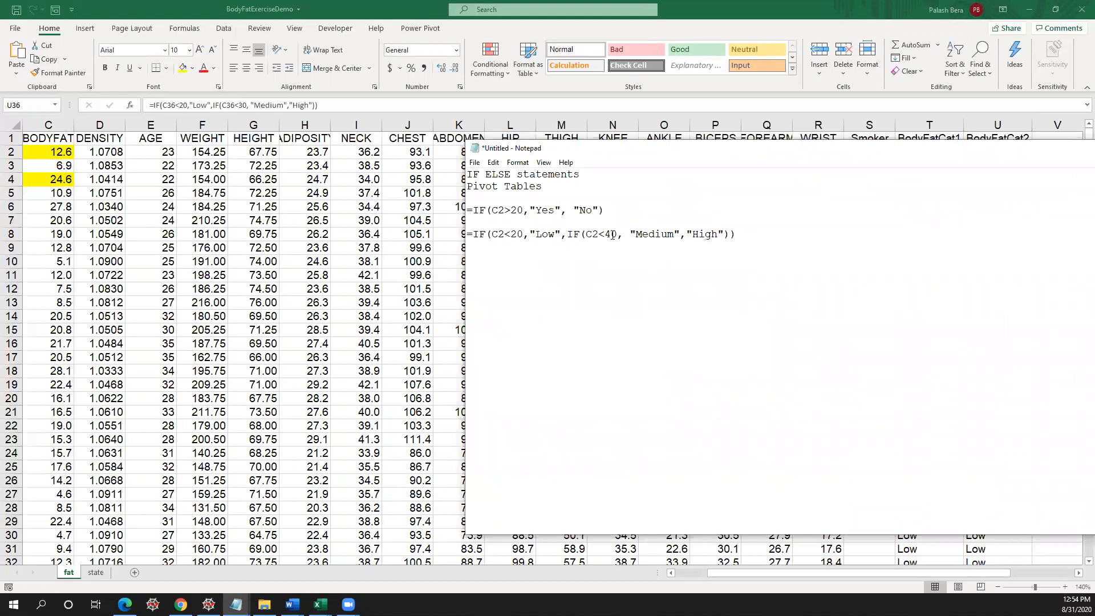
drag(610, 236, 608, 237)
text(3)
- In item 6 of the Word worksheet, change the Medium rule's upper limit to 29.9% and the High rule to at least 30%
mouse_move(292, 605)
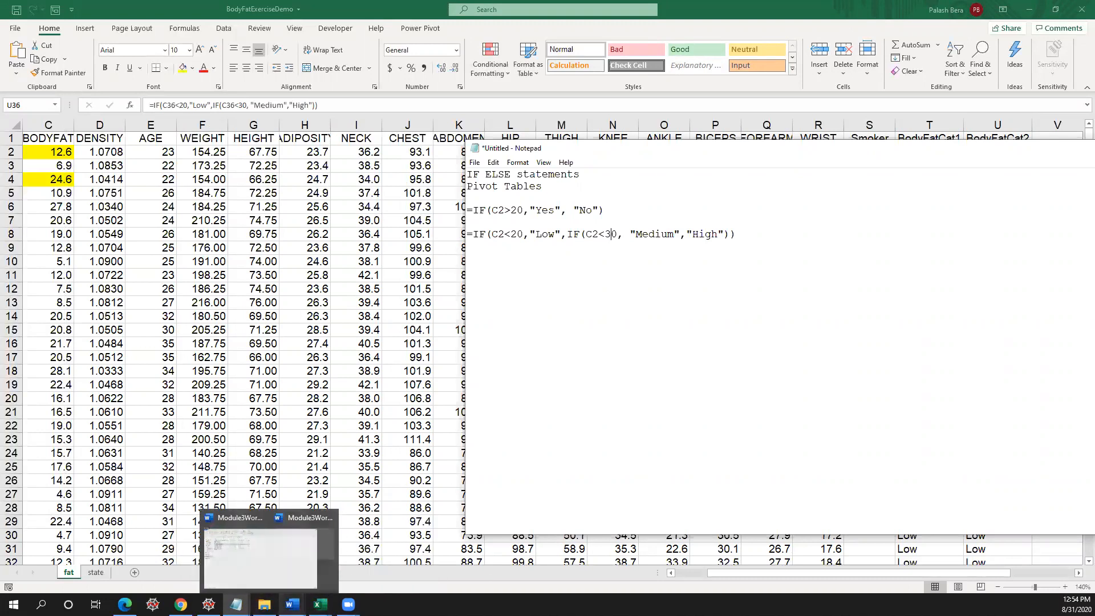
click(256, 568)
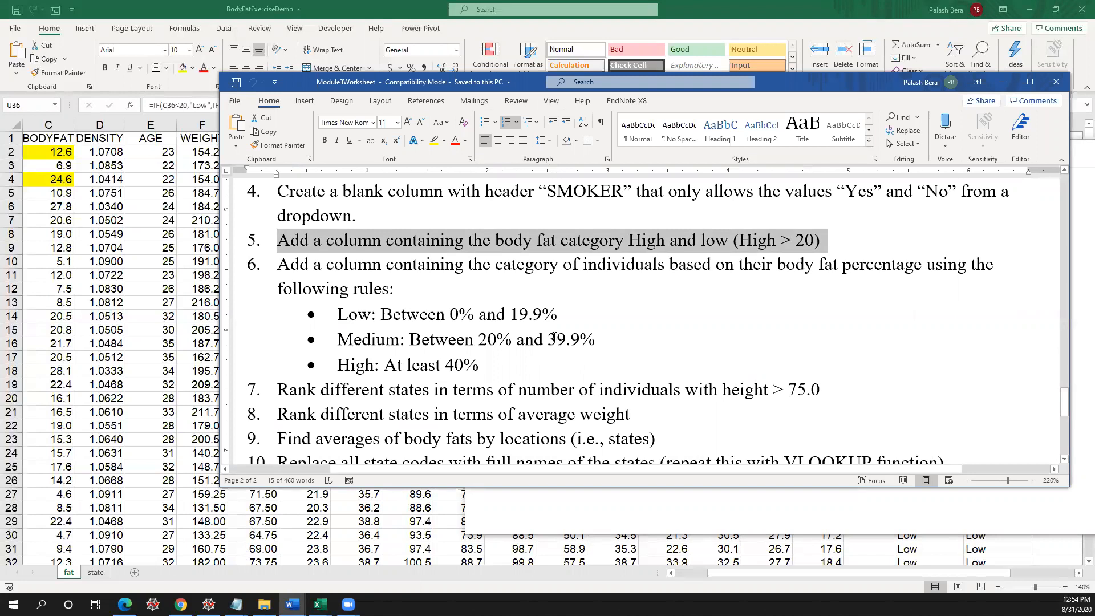
drag(557, 339, 548, 341)
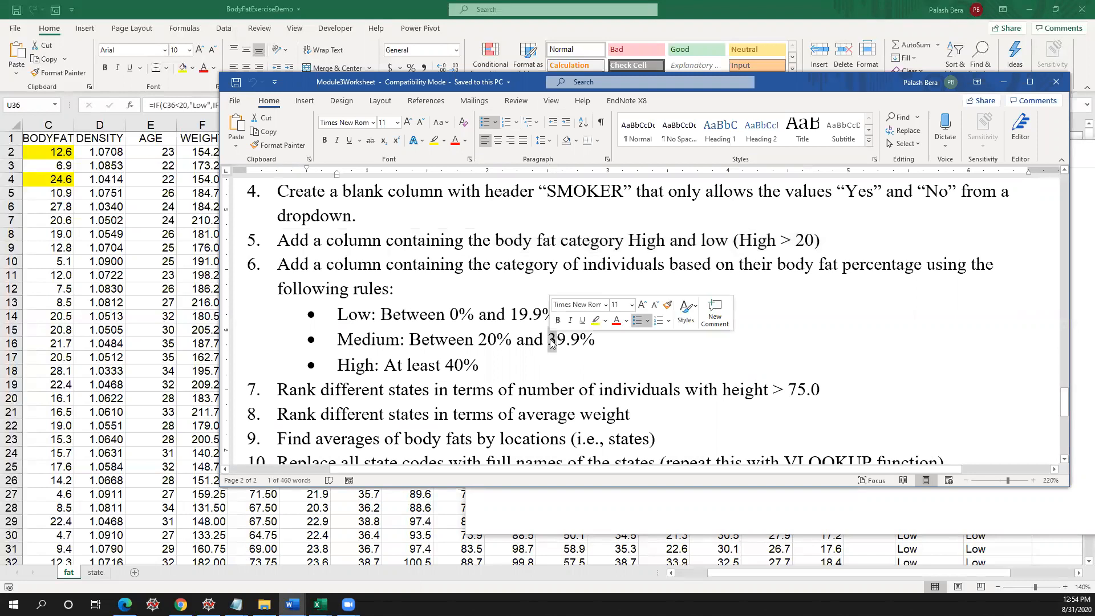
text(2)
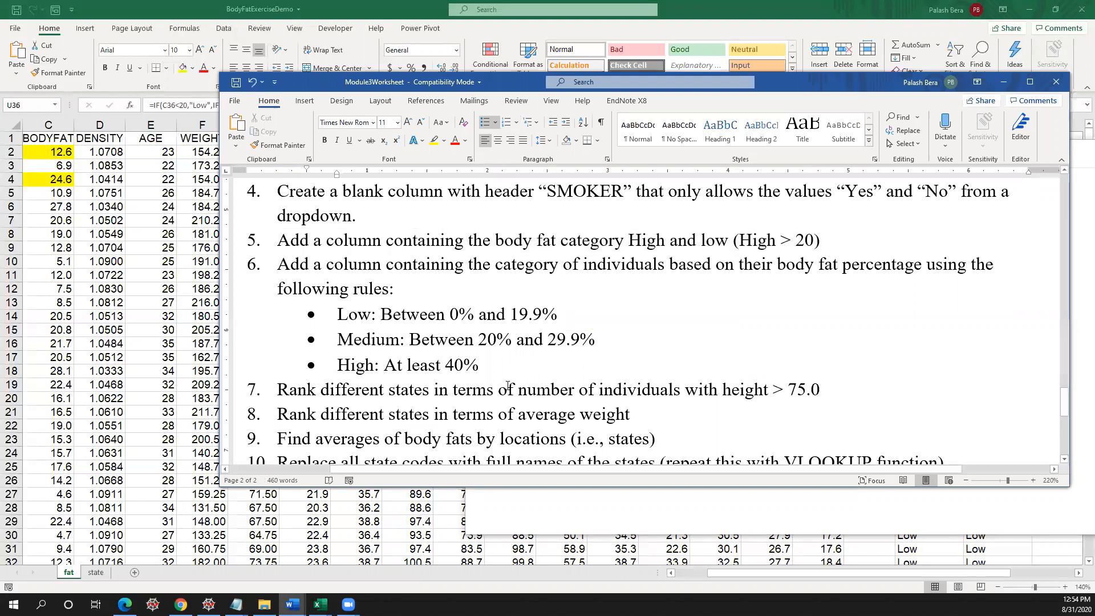
drag(455, 365, 449, 366)
text(3)
key(End)
drag(786, 88, 743, 84)
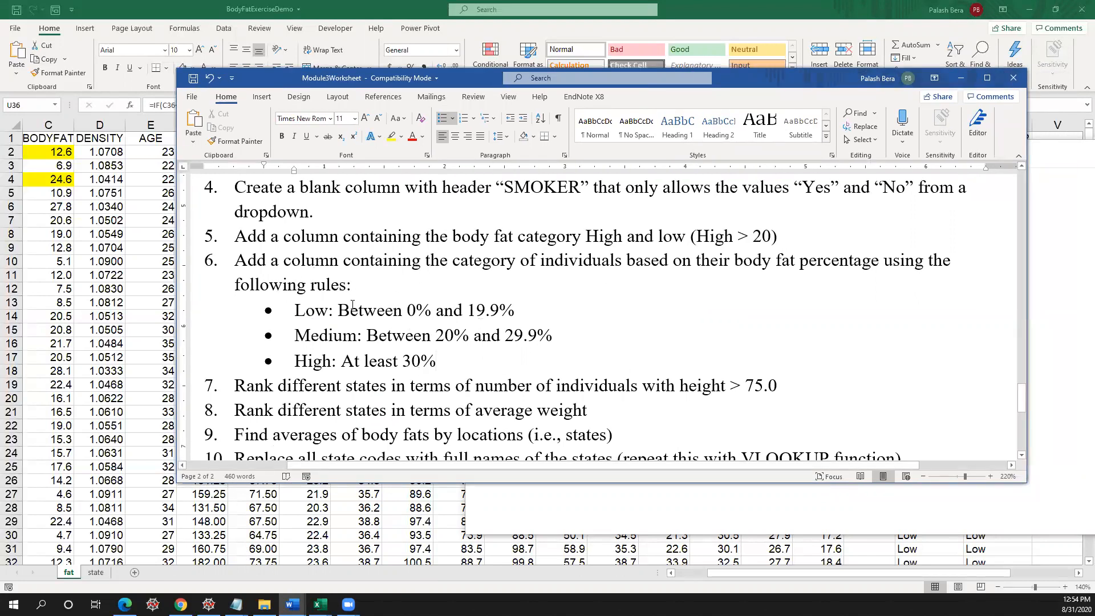
- Put the Word worksheet and the Notepad notes away so the fat sheet in Excel is fully in view
drag(769, 80, 749, 81)
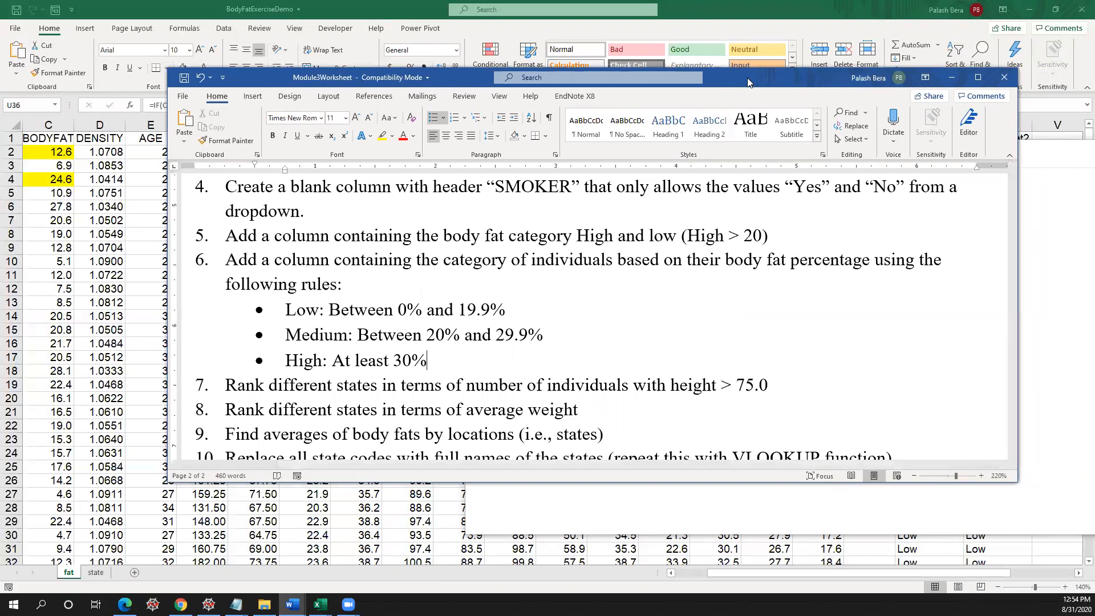
click(951, 78)
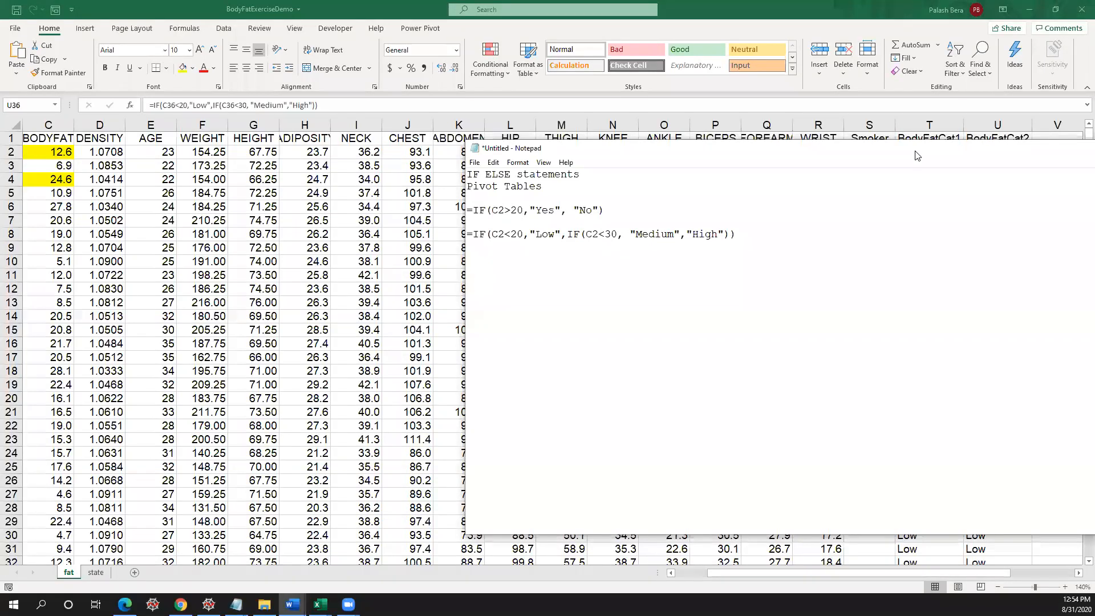
drag(916, 151, 1094, 266)
click(982, 133)
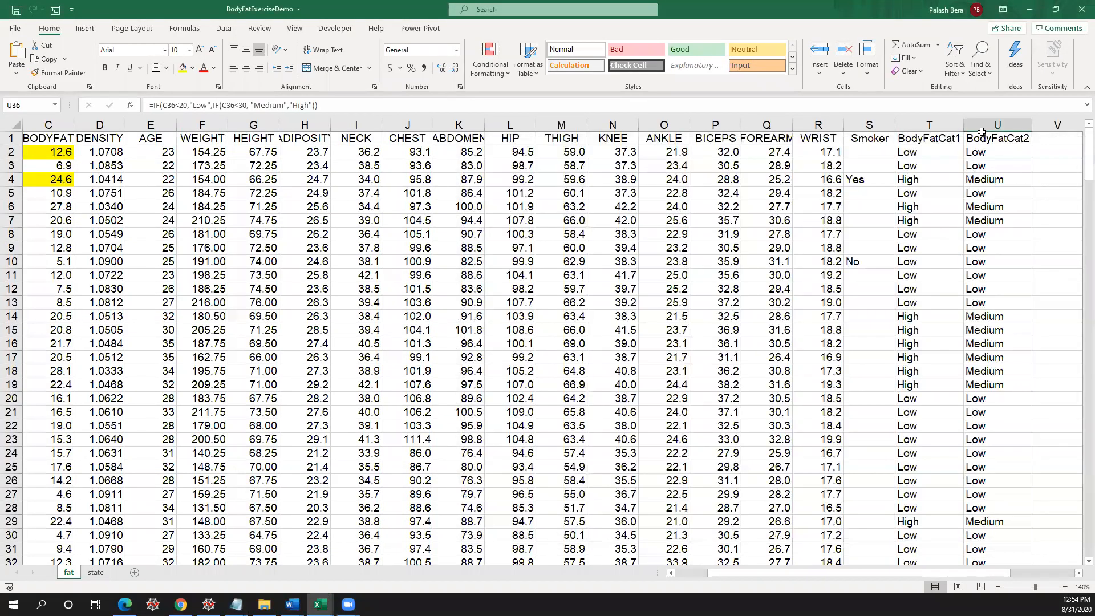
- Select the BodyFatCat2 column and review its categories down the rows against the BodyFatCat1 column
click(983, 127)
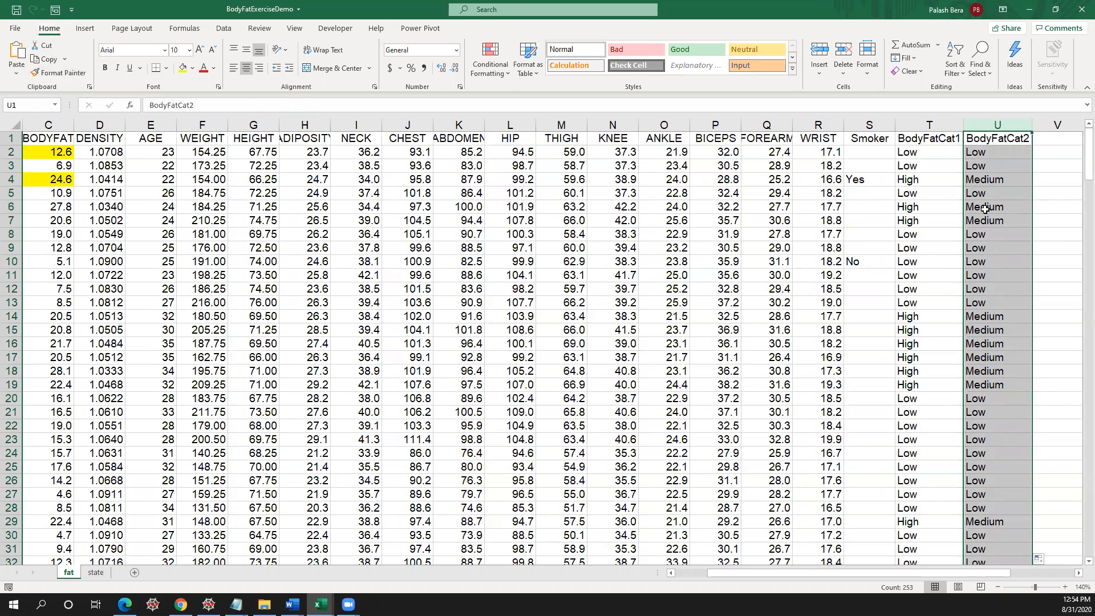
scroll(1005, 406, down, 7)
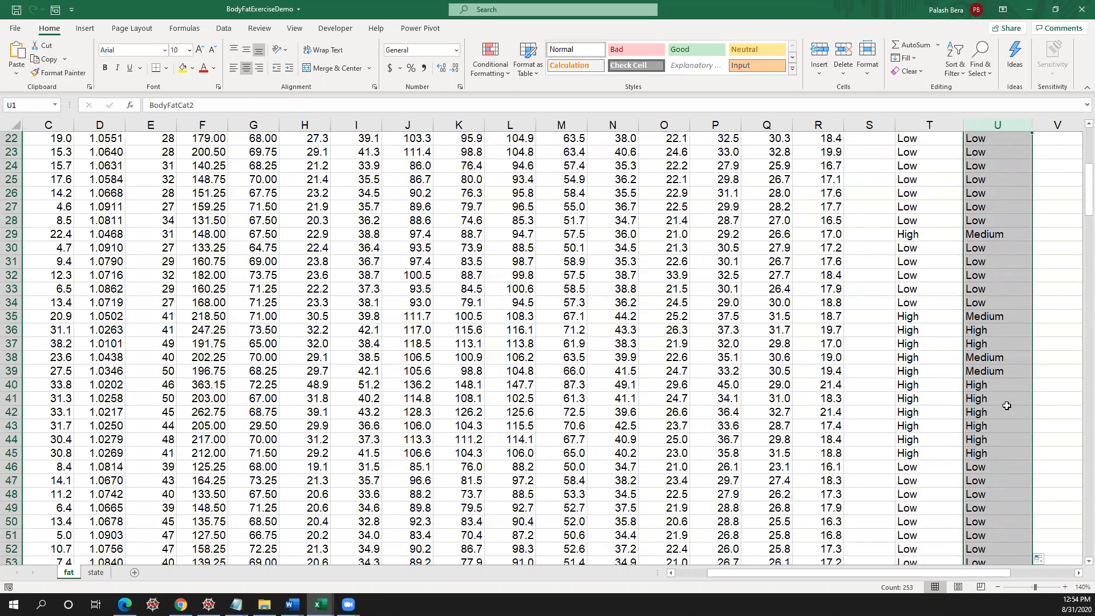
scroll(1007, 406, down, 20)
scroll(1005, 413, down, 8)
scroll(1008, 412, up, 20)
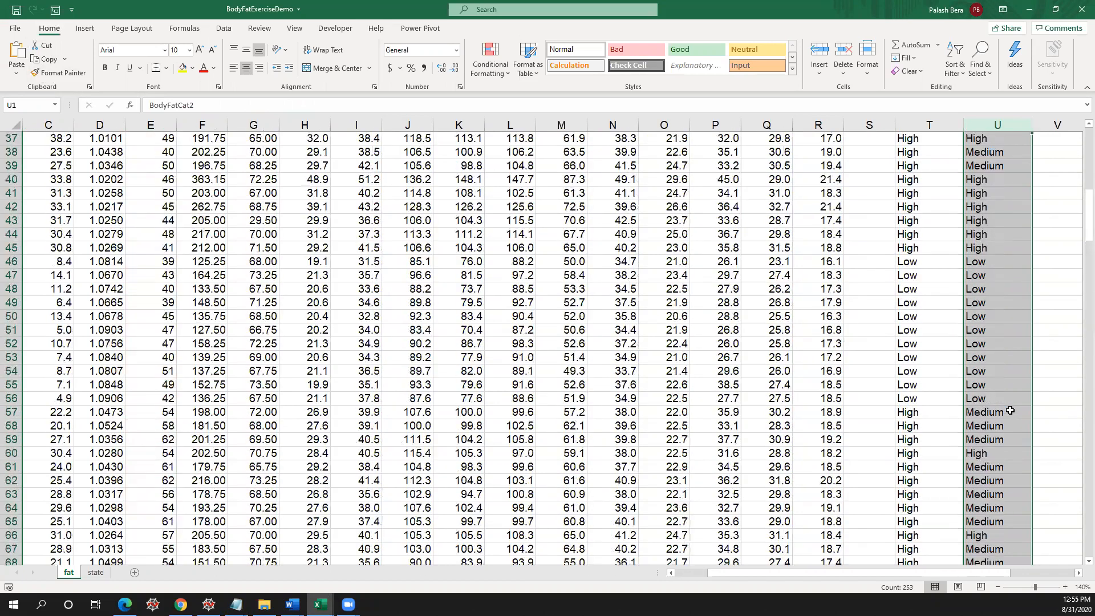
scroll(1006, 399, up, 12)
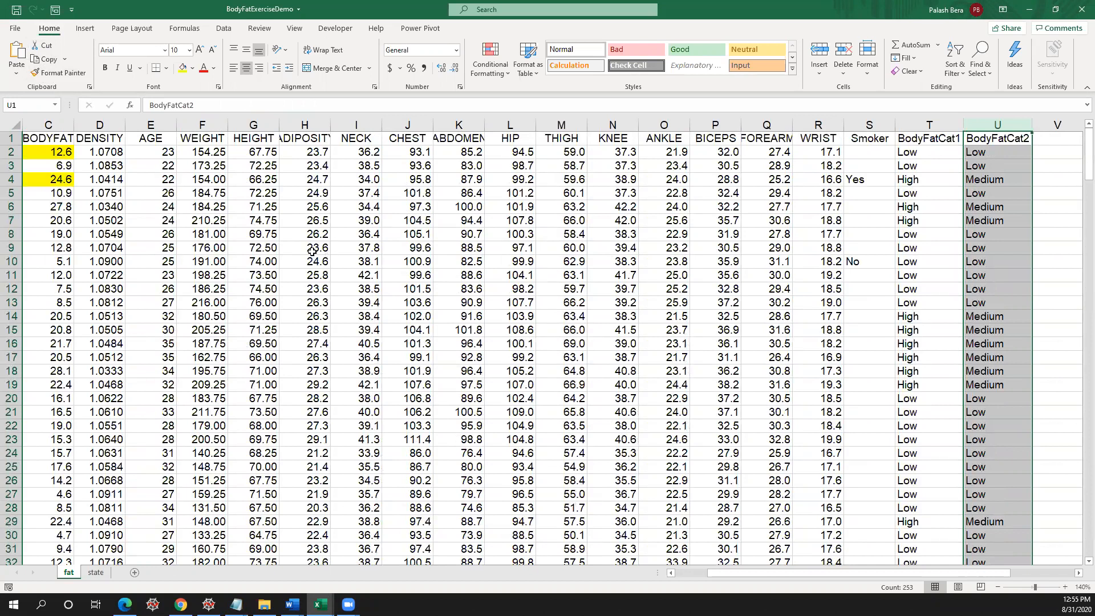
click(1078, 573)
click(1079, 573)
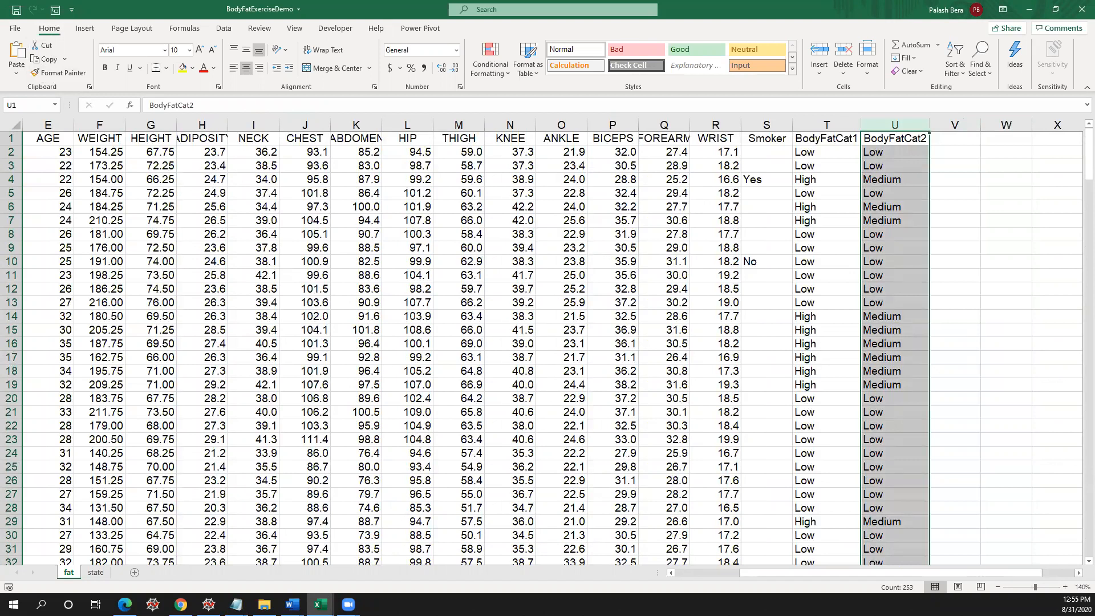
- Highlight item 7 in the Word worksheet, on ranking states by individuals with height > 75.0, and move the document off the Excel data
click(292, 604)
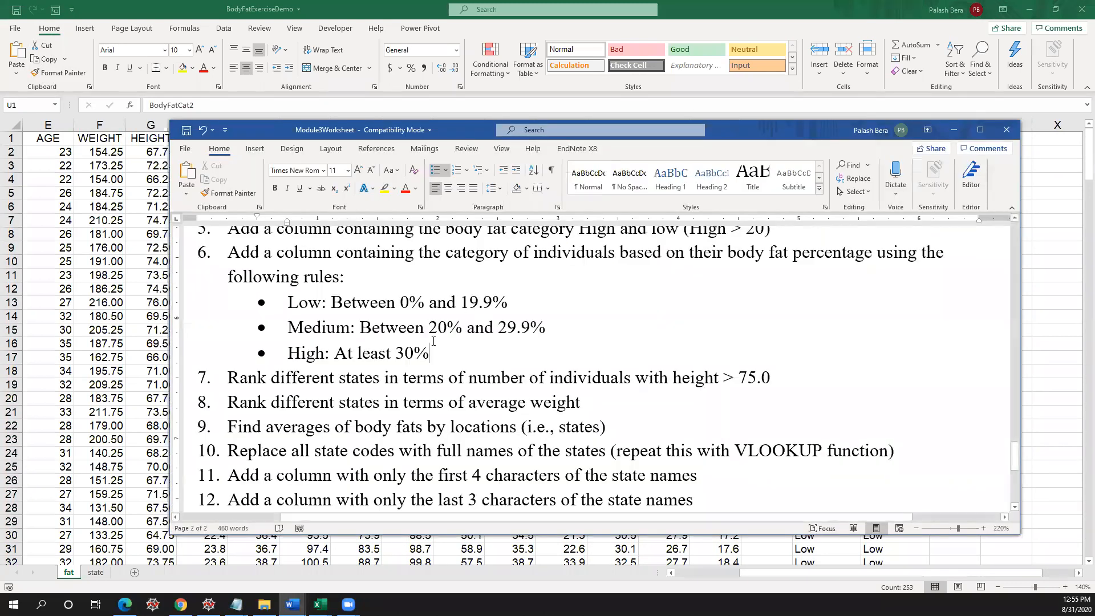
drag(228, 380, 776, 390)
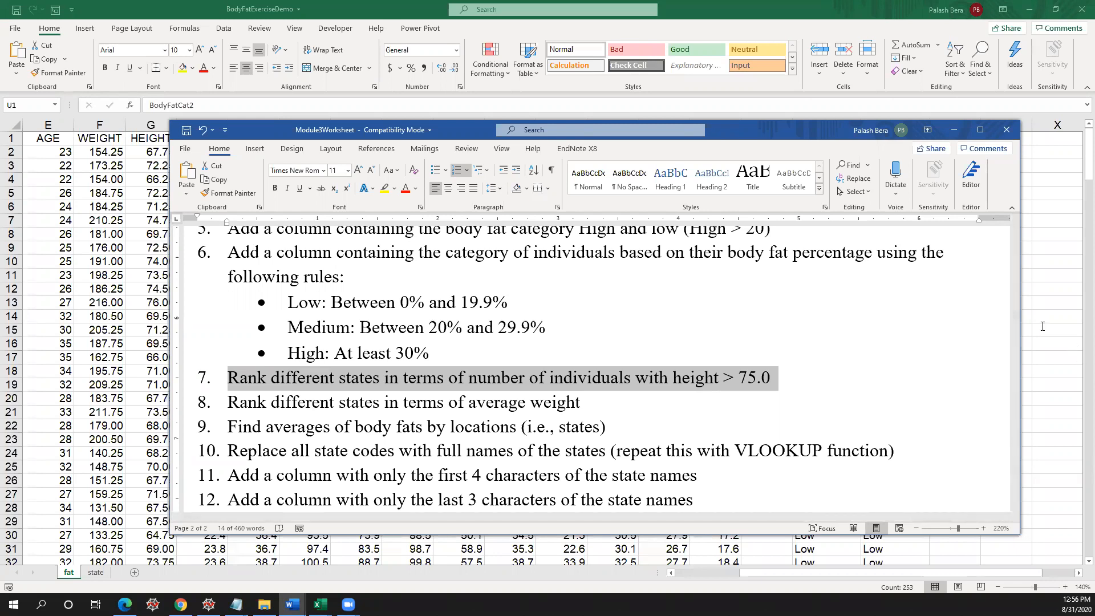
drag(781, 137, 632, 196)
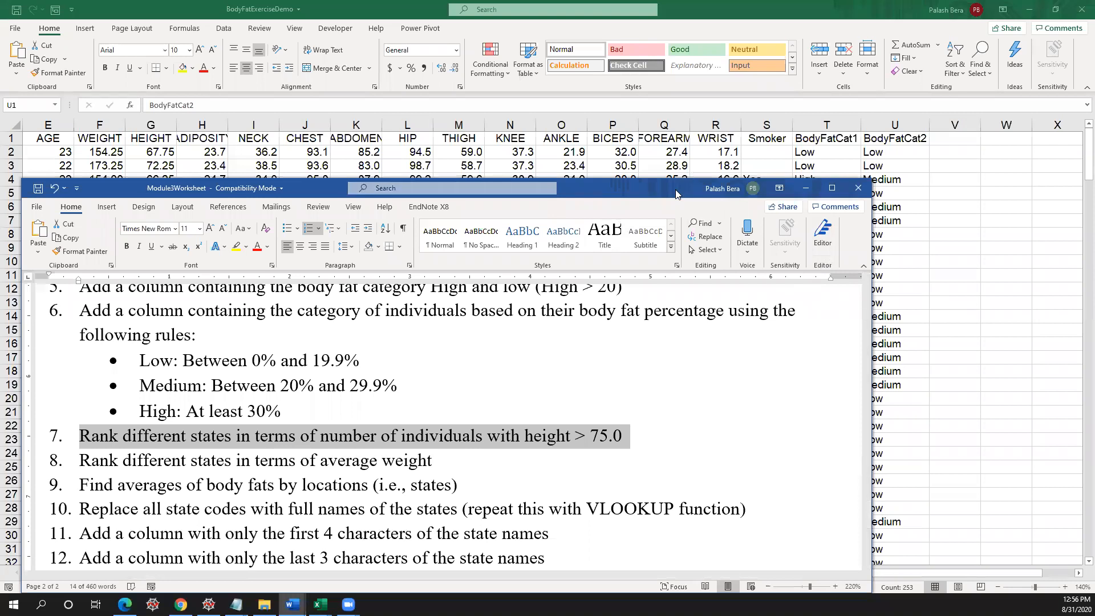
drag(675, 192, 785, 143)
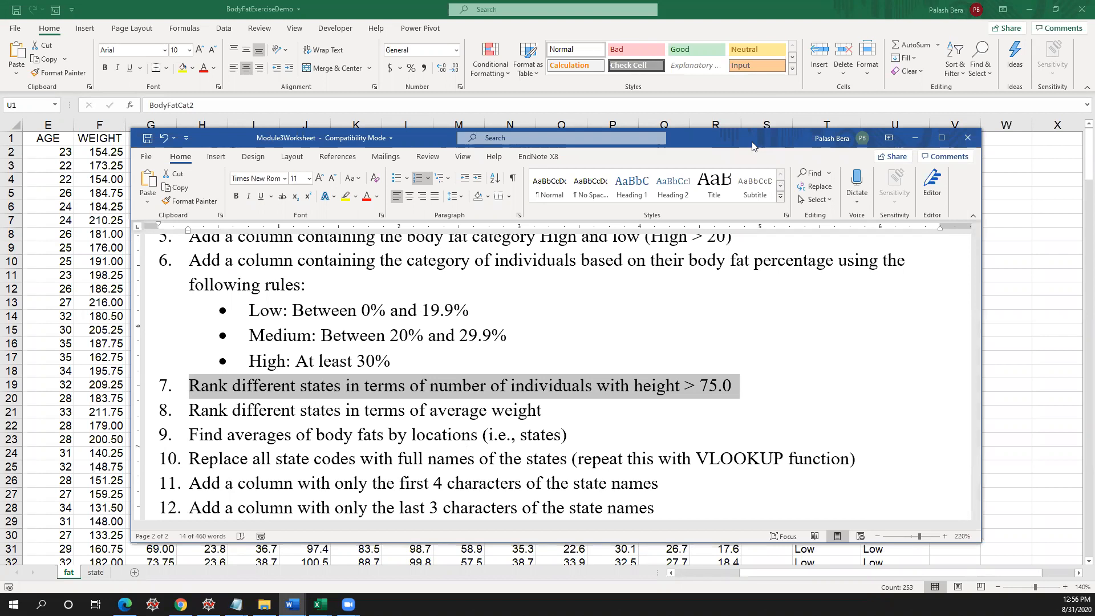
drag(753, 146, 2, 85)
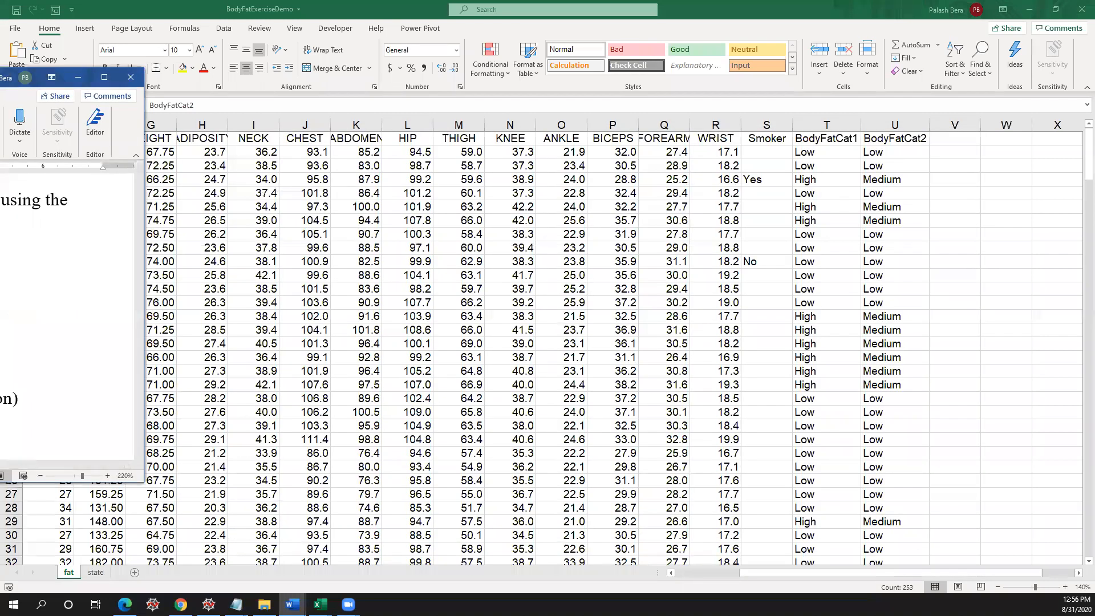
- Examine the state codes down the LOCATION column and the full width of the data columns in the fat sheet
click(697, 575)
click(697, 575)
click(115, 150)
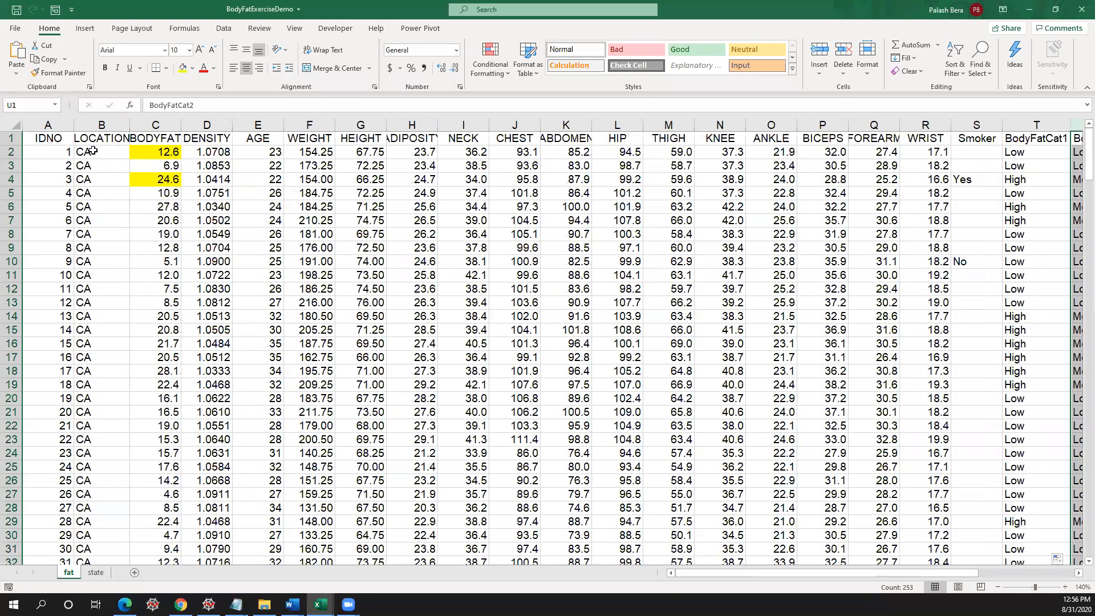
scroll(97, 301, down, 3)
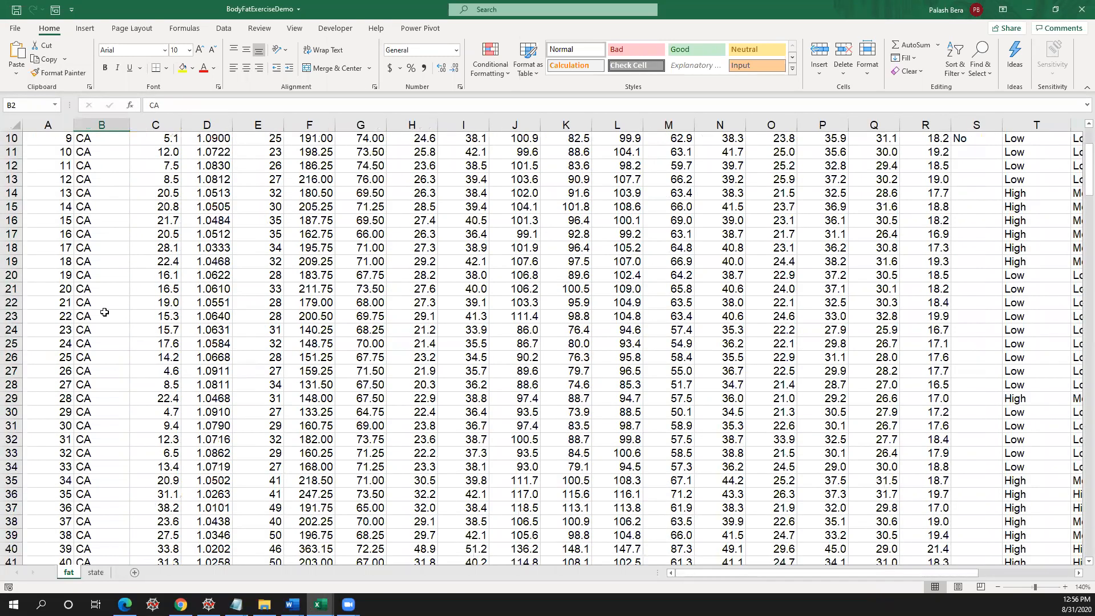
scroll(89, 314, up, 4)
scroll(103, 315, down, 2)
scroll(103, 315, down, 6)
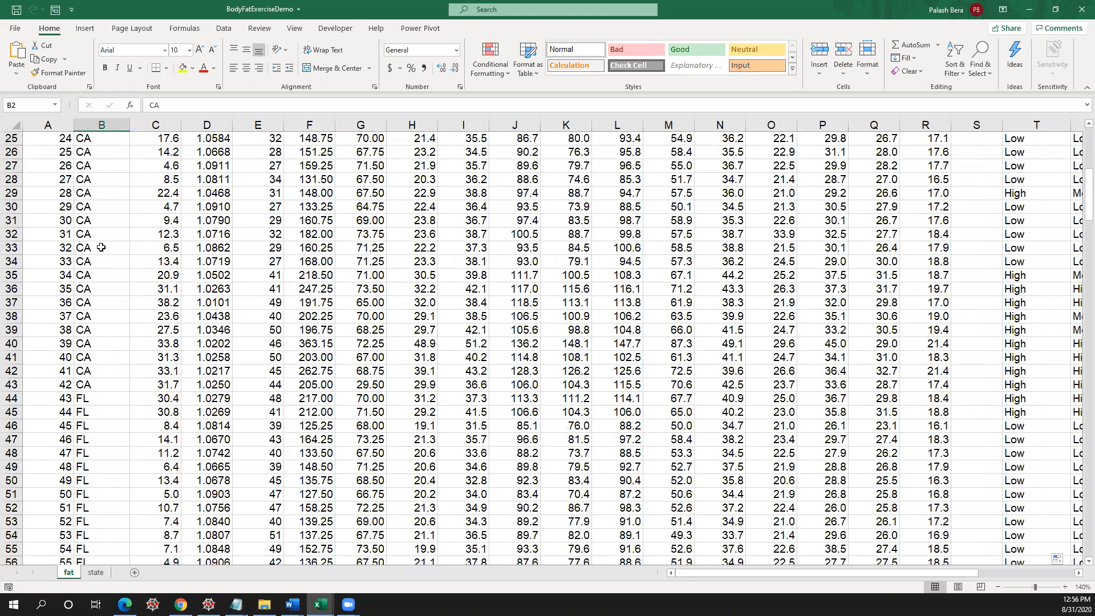
scroll(103, 302, up, 8)
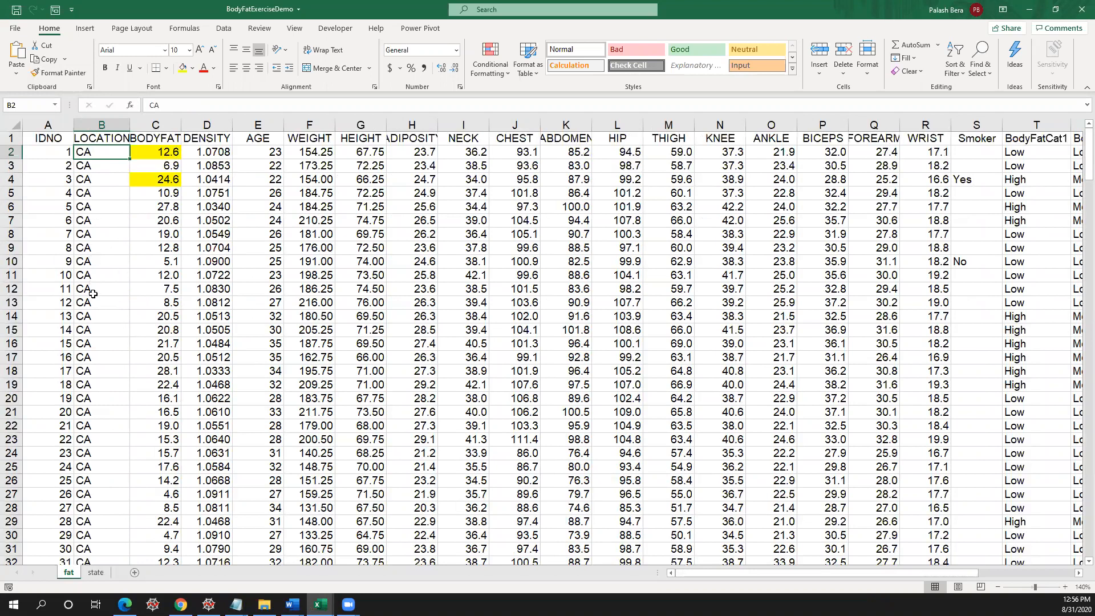
scroll(92, 415, down, 20)
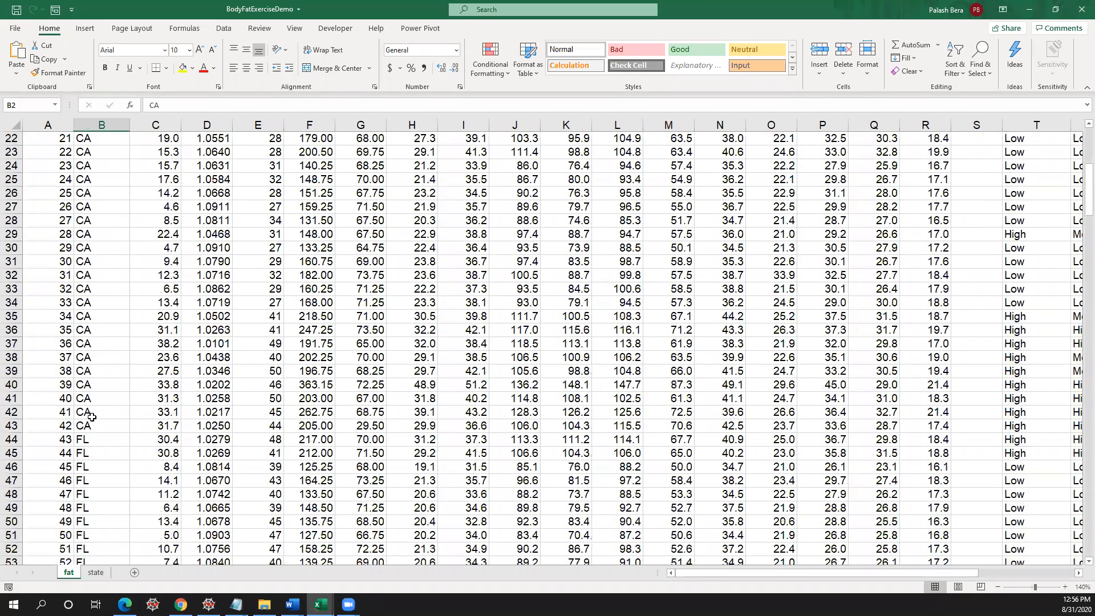
scroll(104, 346, up, 20)
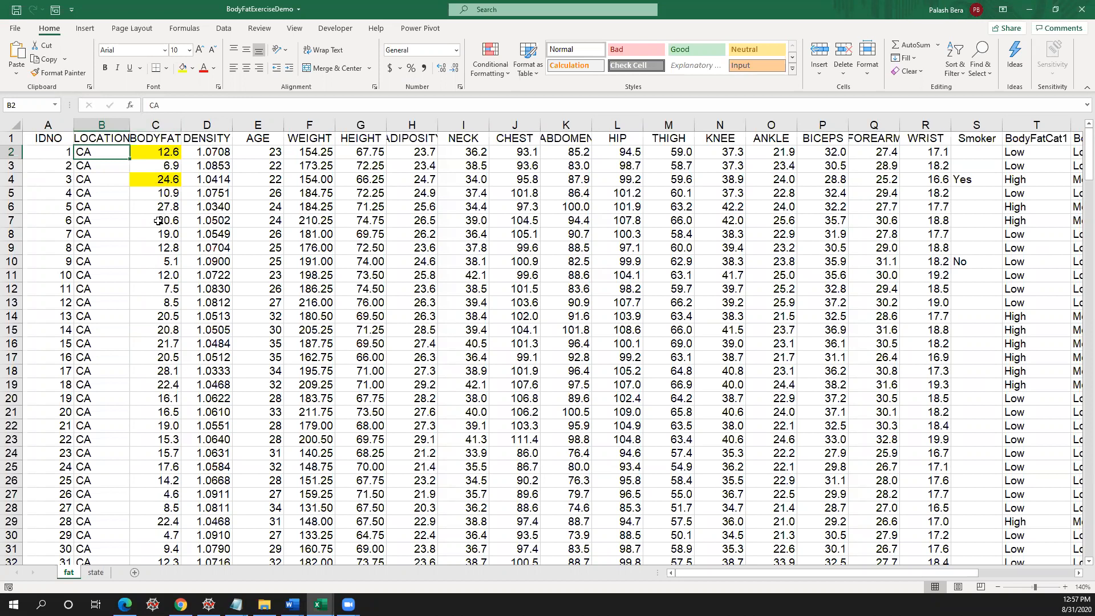
drag(746, 573, 865, 574)
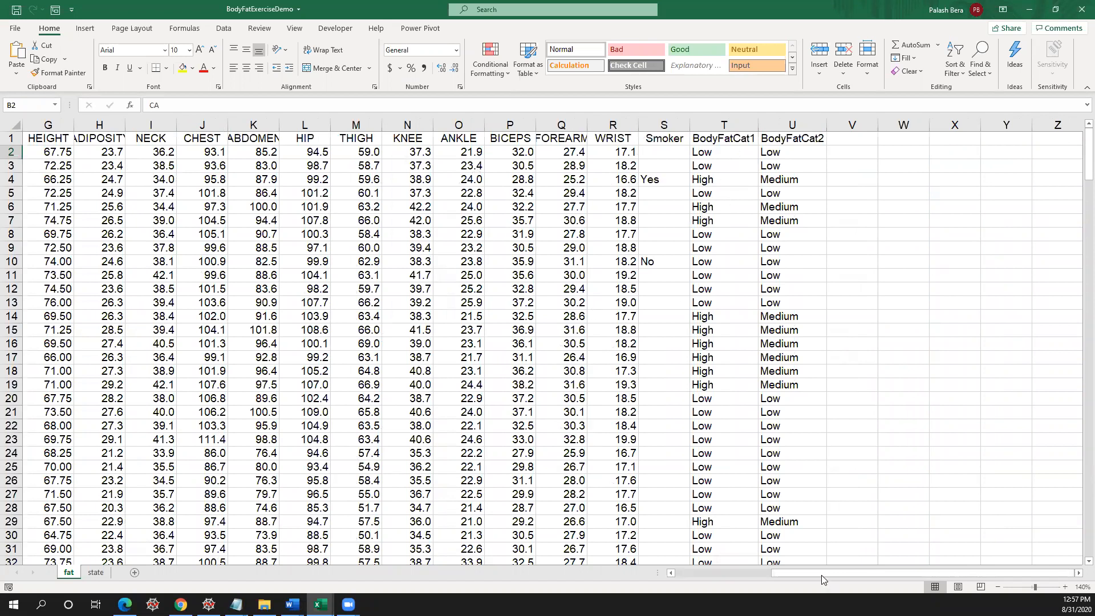
scroll(407, 355, left, 6)
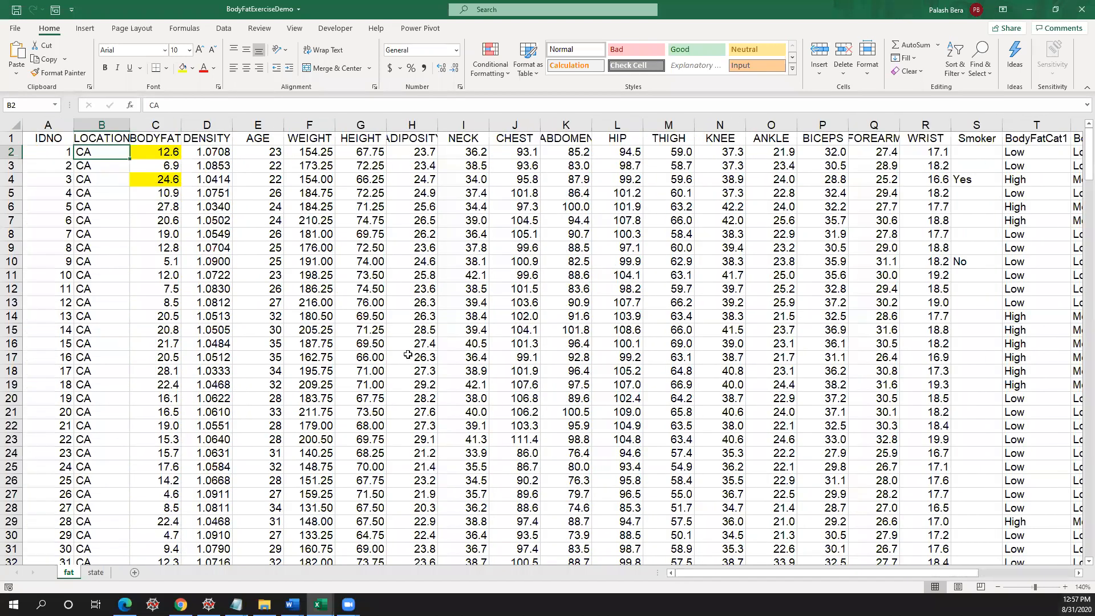
- Select the IDNO header cell A1 in BodyFatExerciseDemo and reread item 7 of the Word worksheet
click(58, 139)
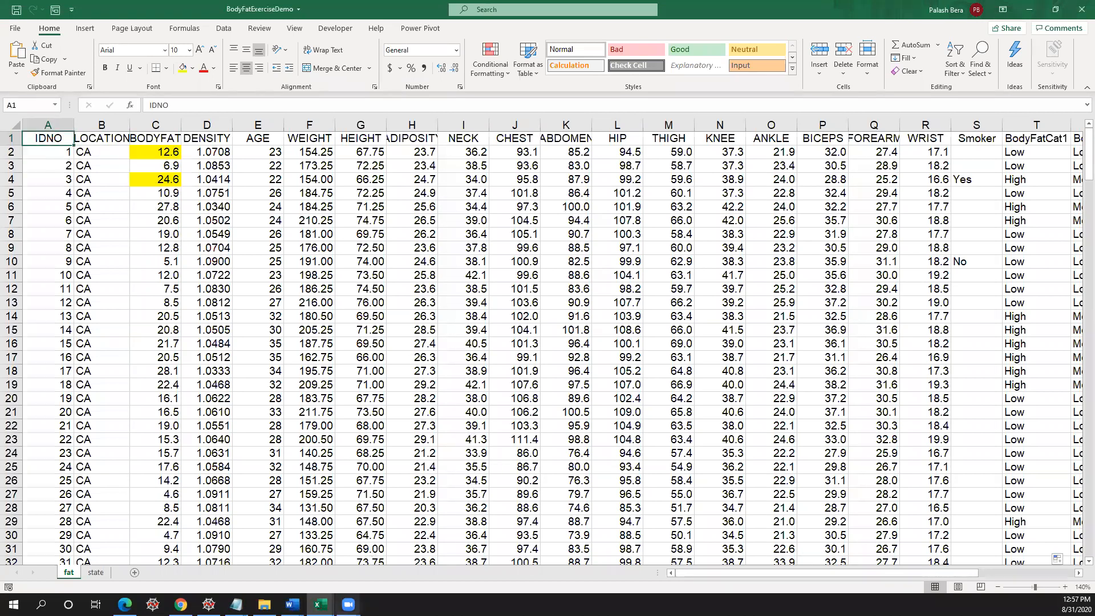
mouse_move(320, 604)
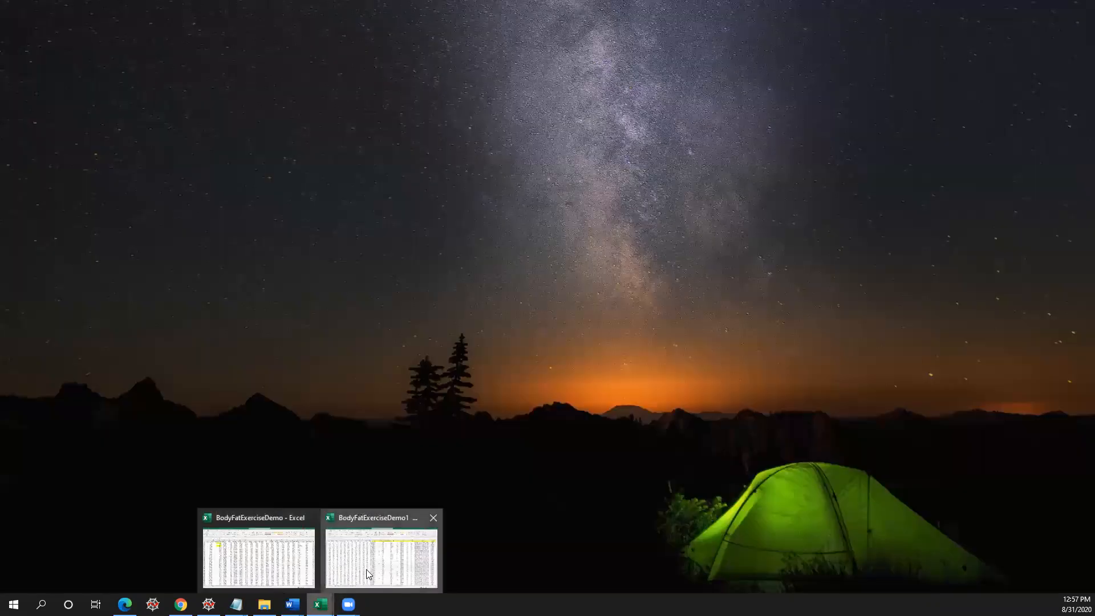
click(366, 575)
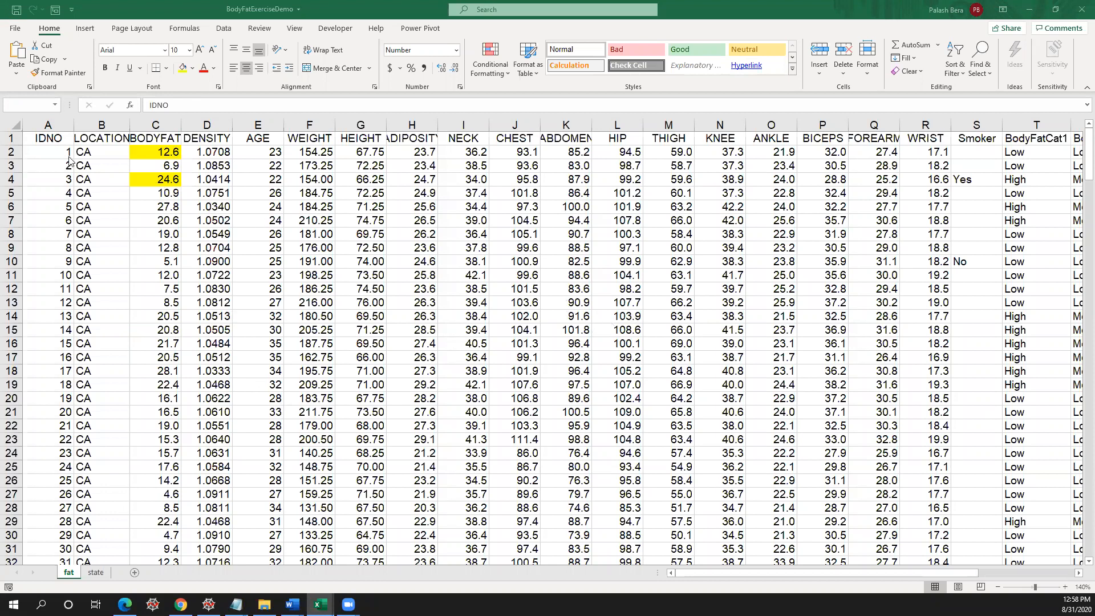
click(51, 141)
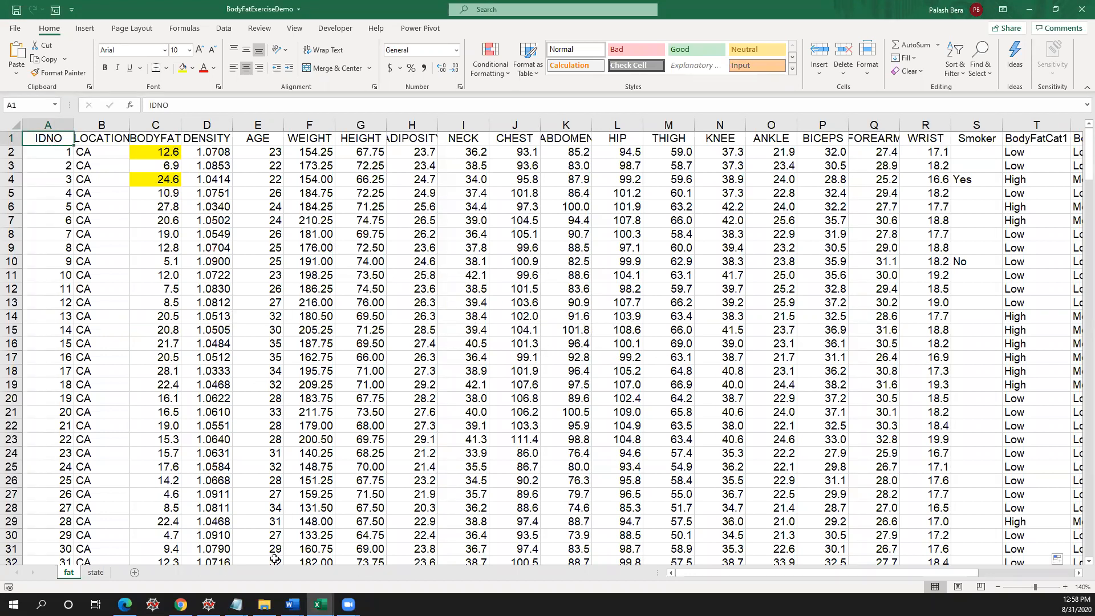
mouse_move(292, 604)
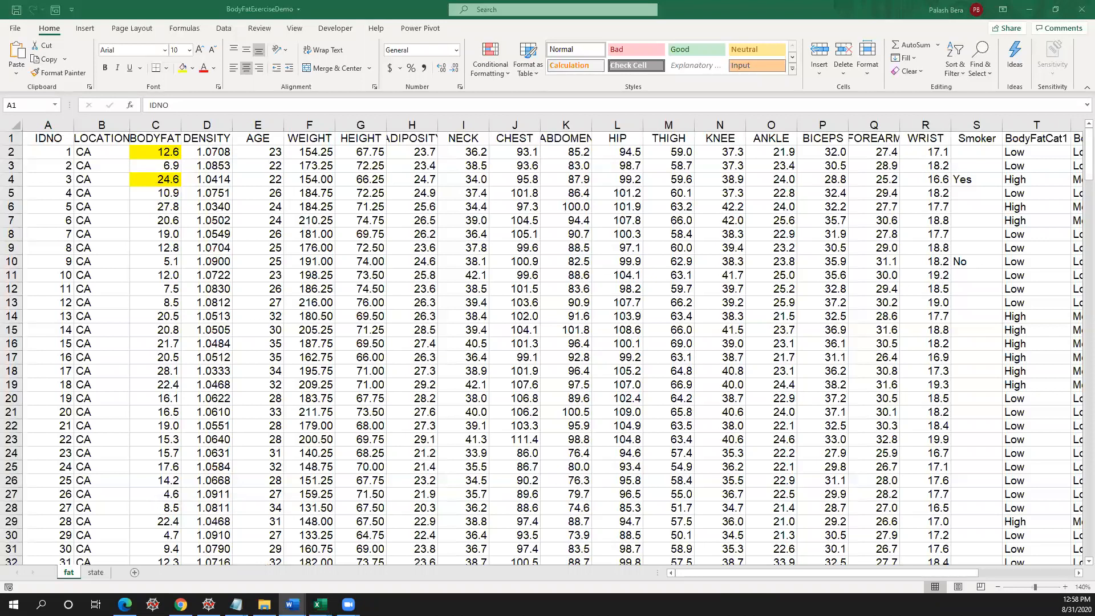
key(alt+Tab)
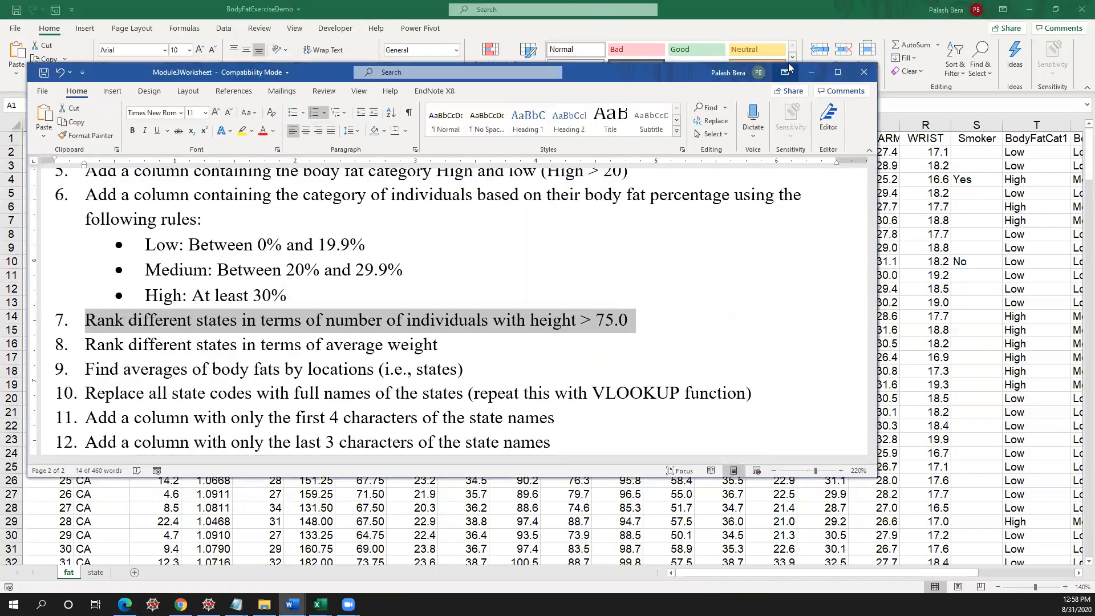
click(811, 72)
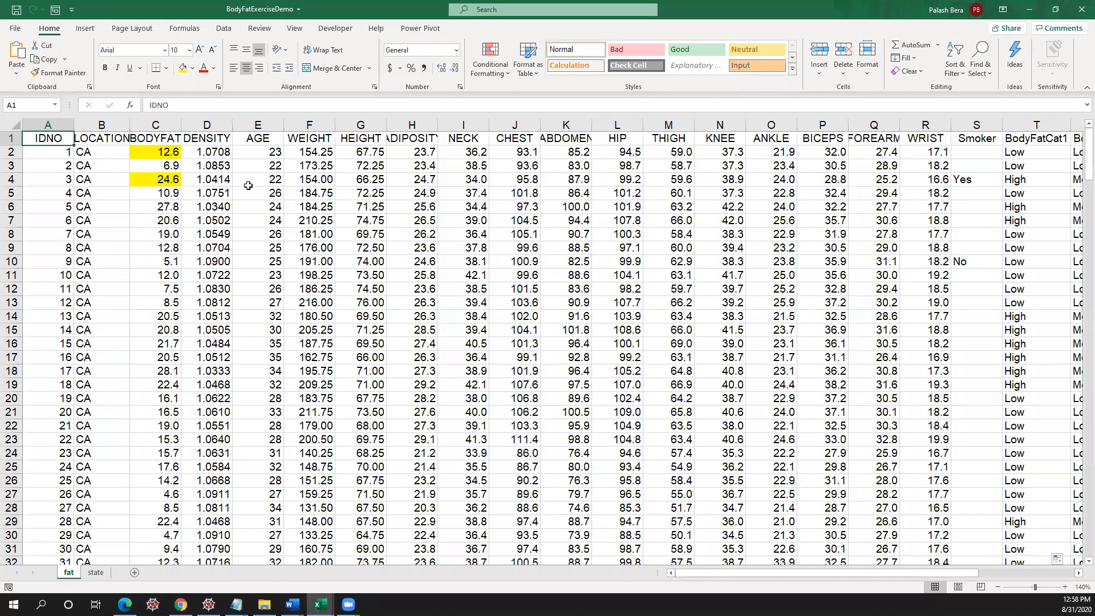
- Insert a PivotTable from fat!$A$1:$U$253 on a new worksheet and add LOCATION as its row field
click(84, 29)
click(21, 57)
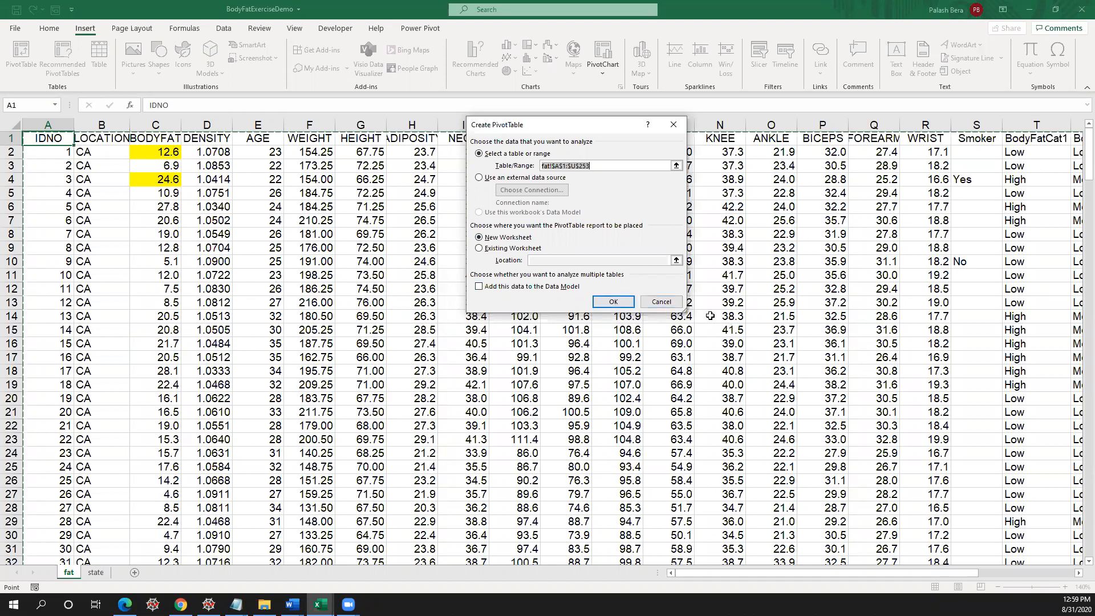
click(613, 302)
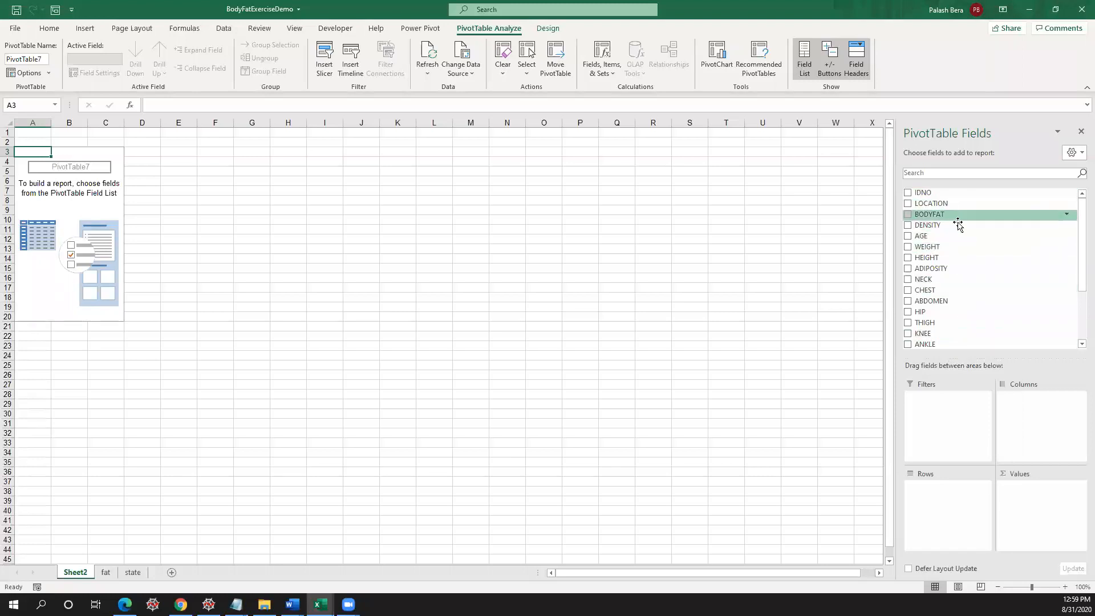
scroll(965, 292, down, 3)
scroll(965, 292, up, 3)
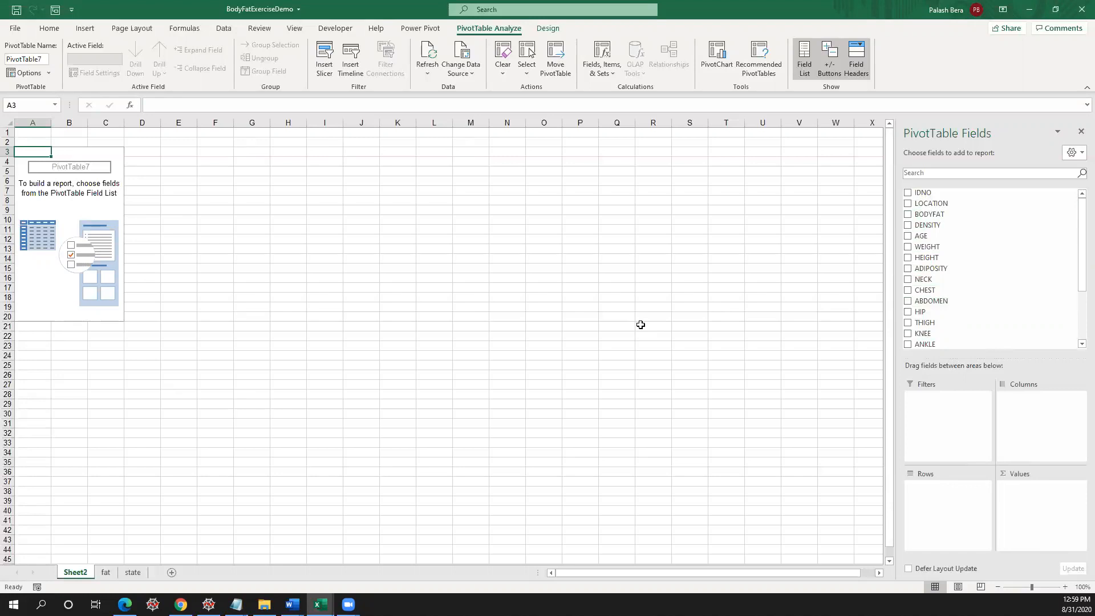
click(908, 204)
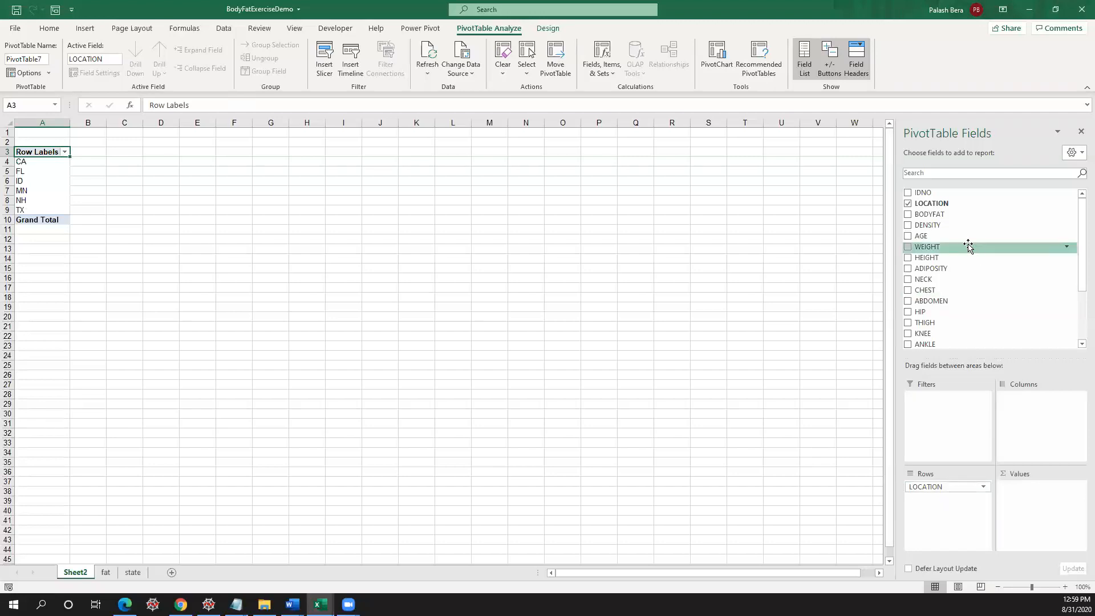
- Try BODYFAT as a summed value in the PivotTable and remove it from the report again
click(907, 215)
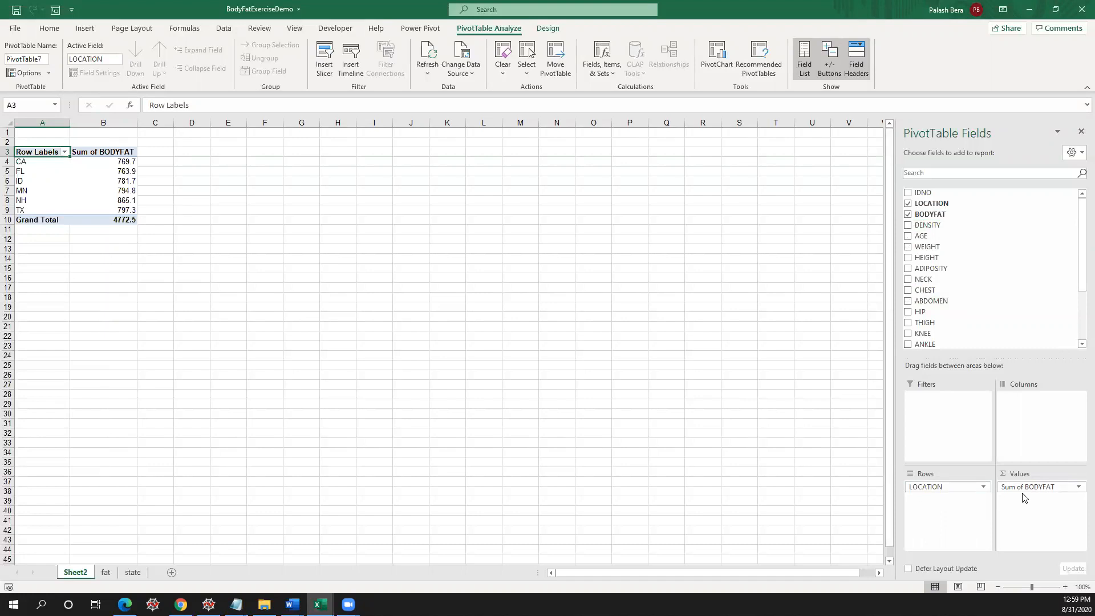
drag(1025, 490, 428, 330)
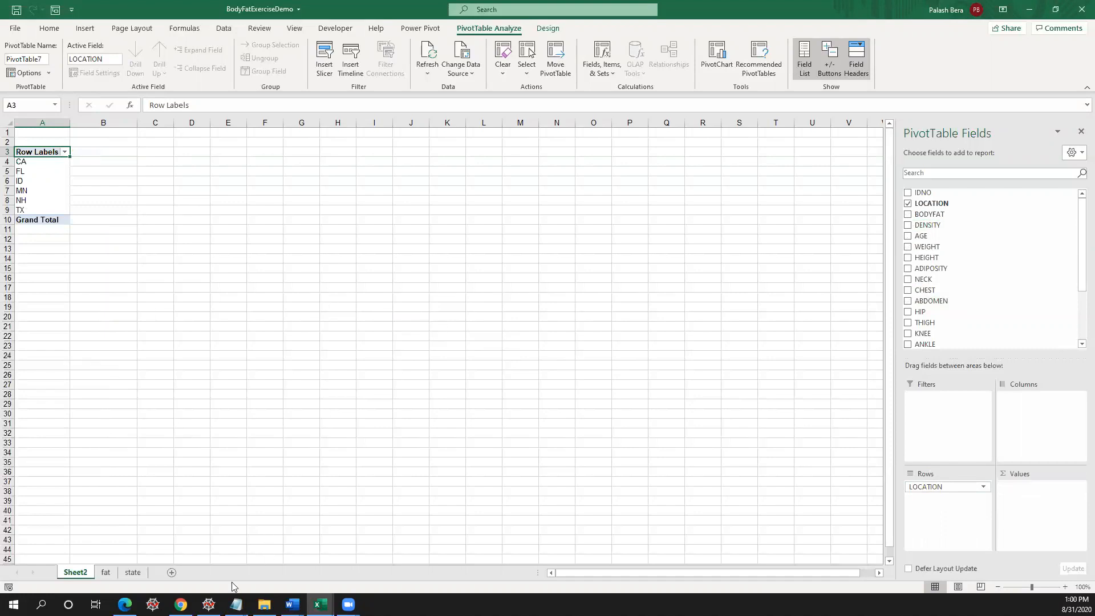
- Switch to the Module3Worksheet document in Word and highlight "number of individuals" in item 7, then return to the workbook
mouse_move(293, 604)
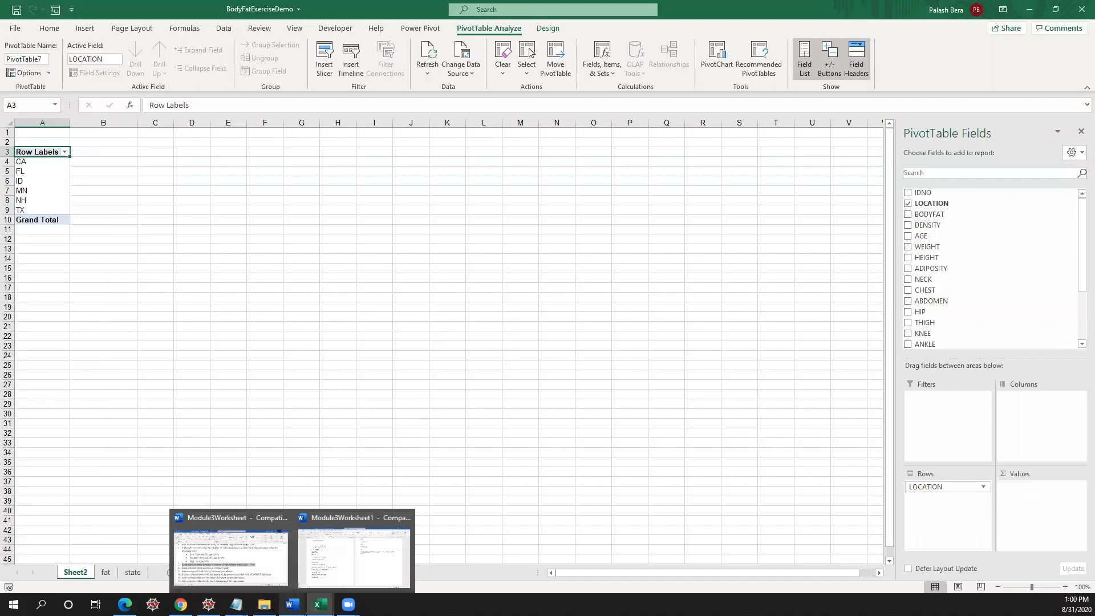
click(260, 578)
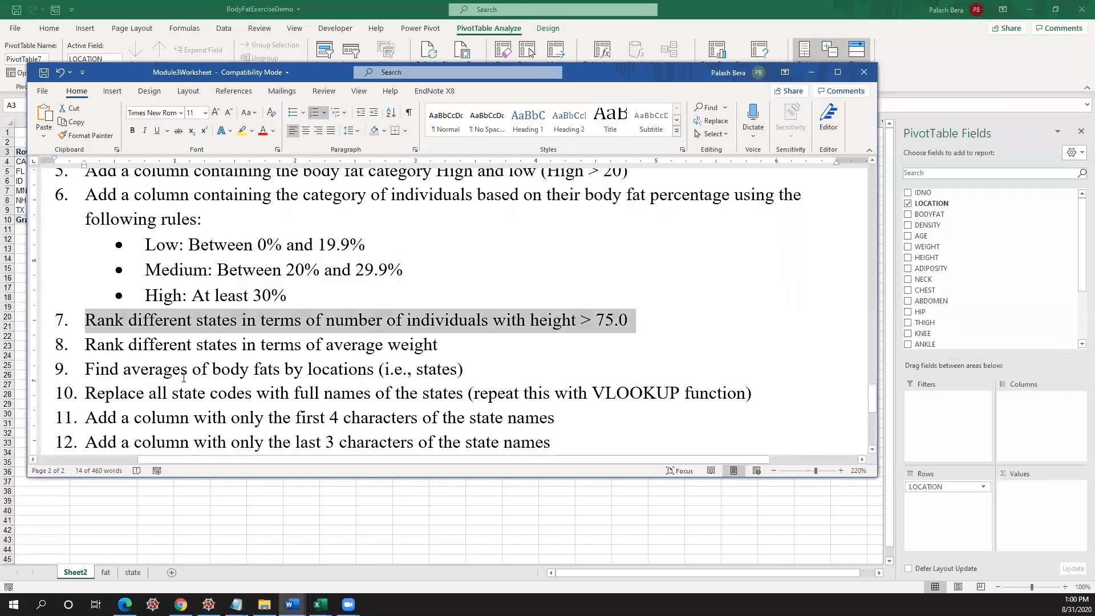
click(326, 321)
drag(361, 316, 493, 319)
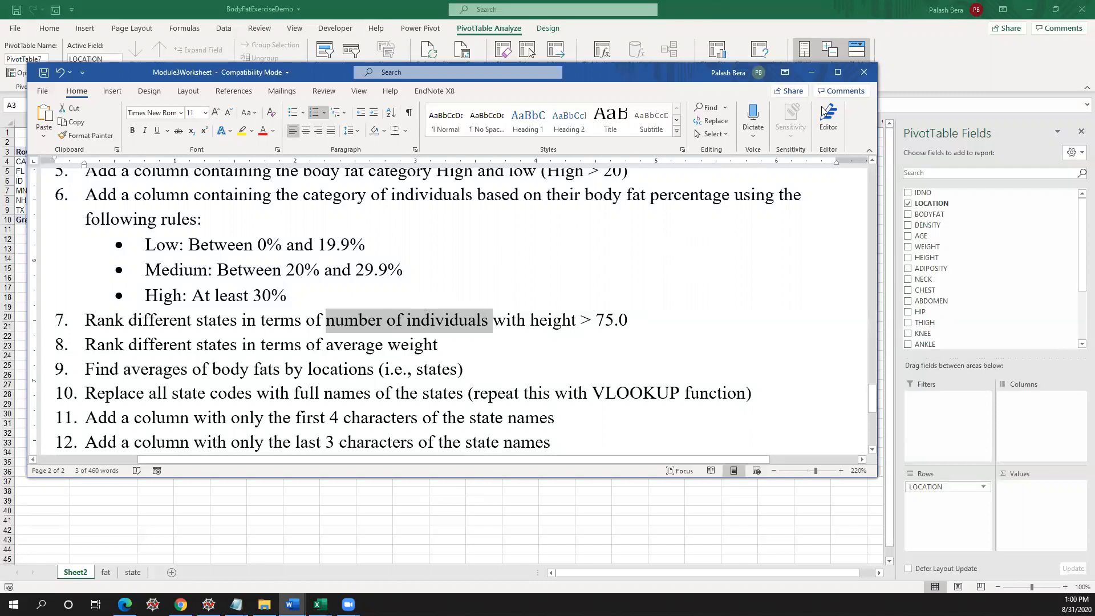
click(812, 72)
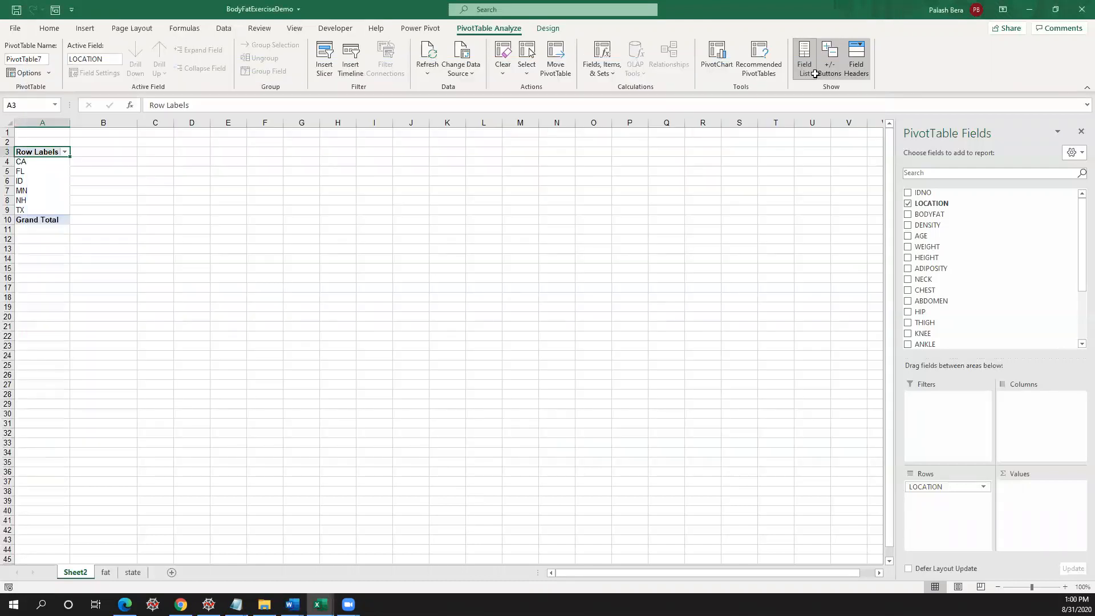
- Check the IDNO column in the fat sheet and add IDNO to the PivotTable as a value summarized by Count
click(106, 578)
click(48, 125)
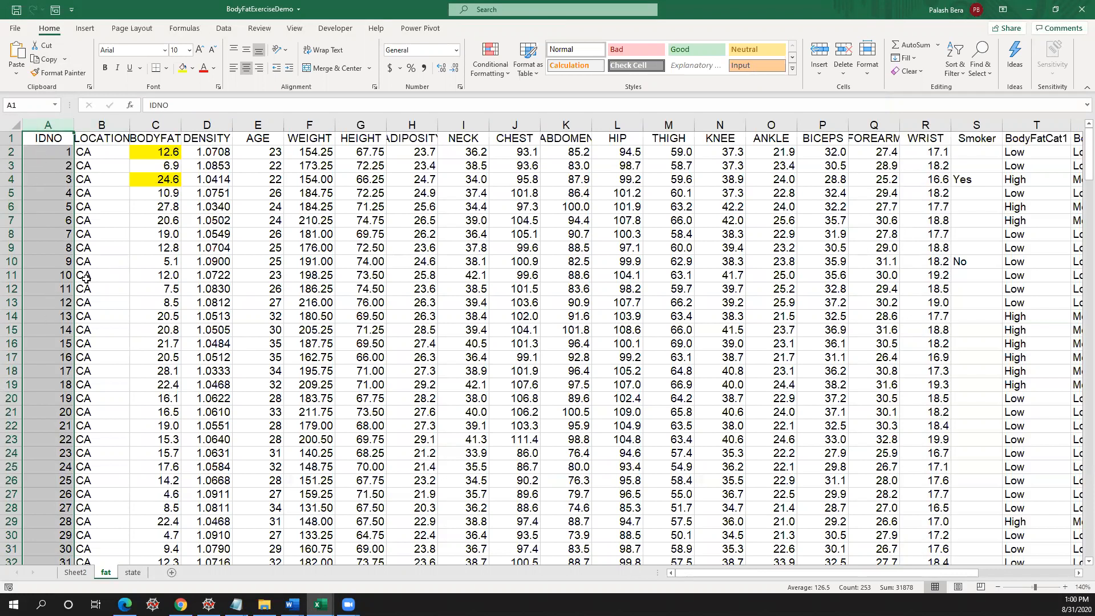
click(76, 574)
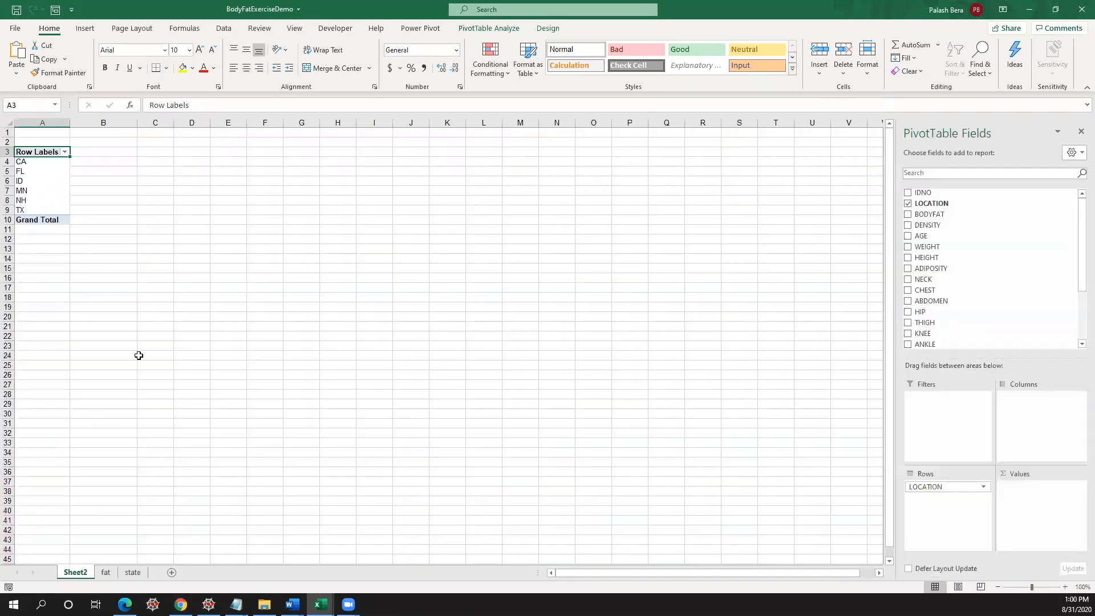
click(908, 192)
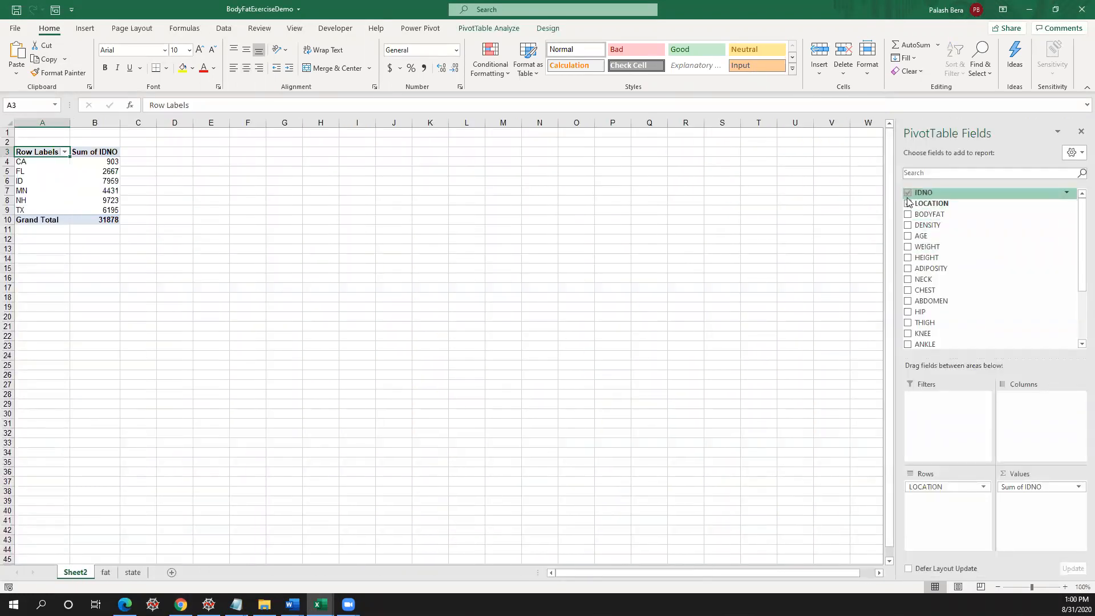
click(1079, 488)
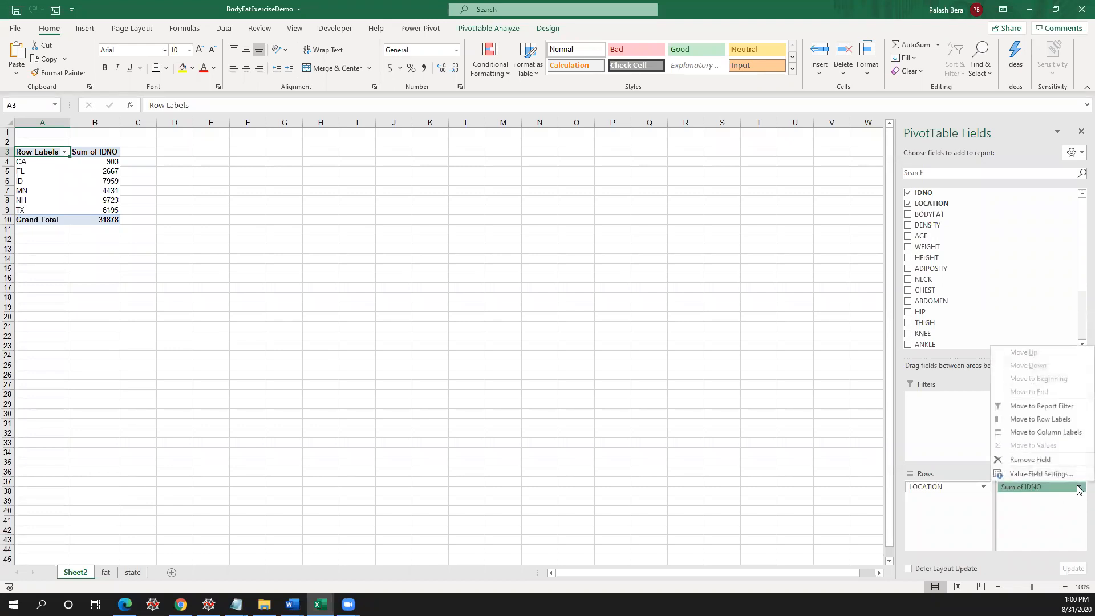
click(1041, 474)
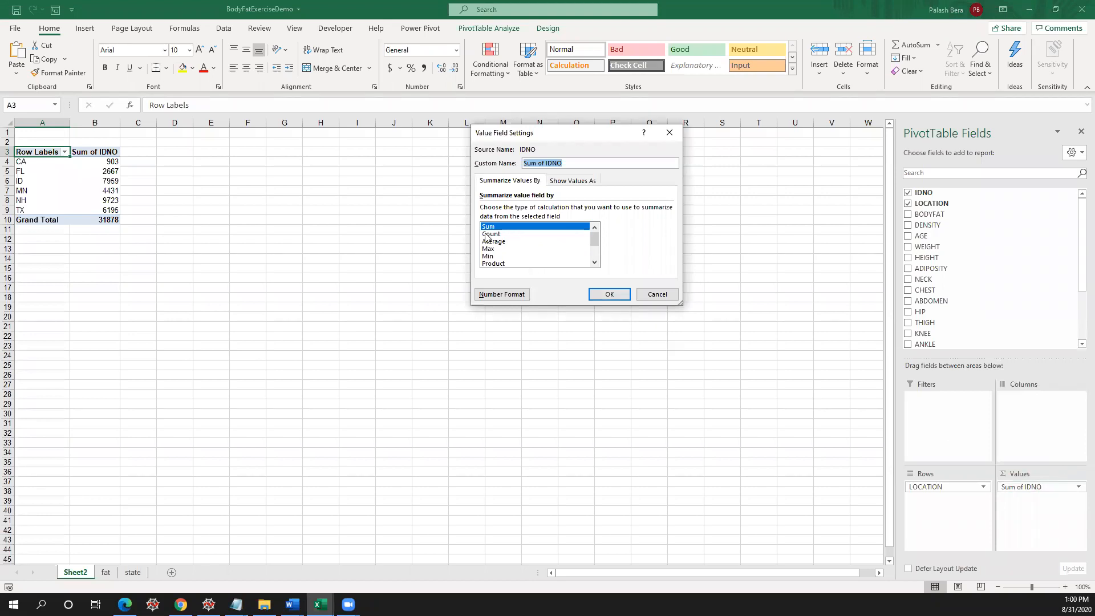
click(489, 235)
click(596, 293)
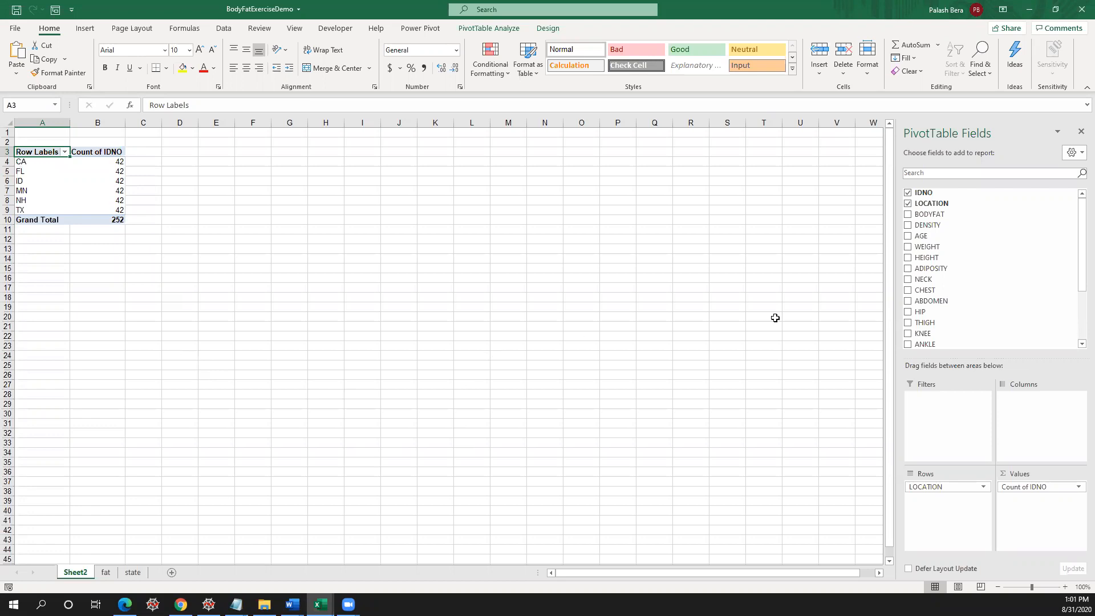
- Add HEIGHT to the PivotTable as a report filter and look through its list of available heights
click(908, 258)
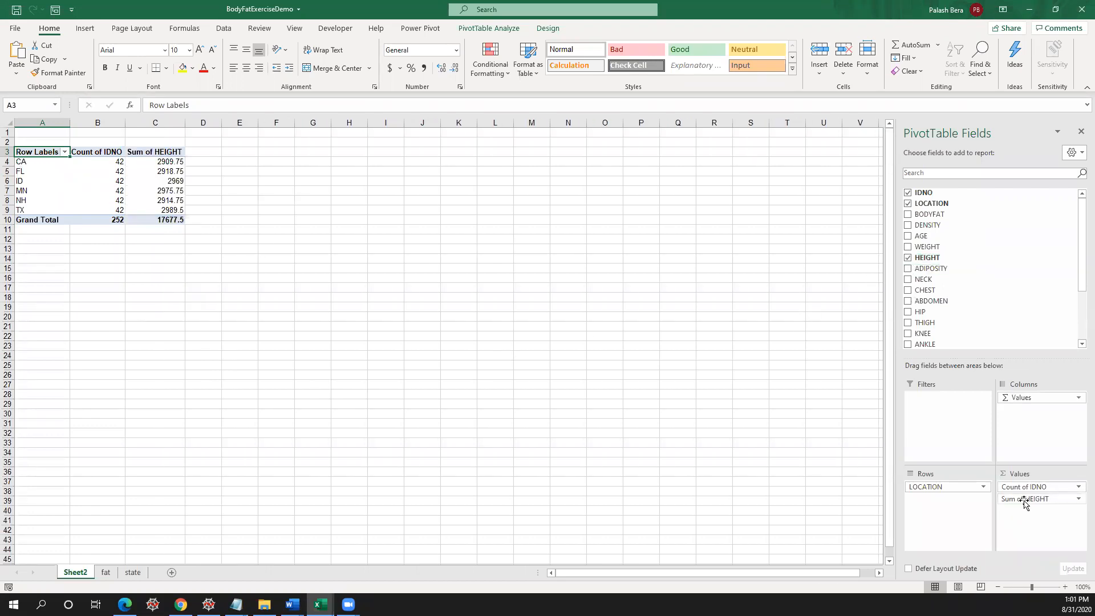
drag(1024, 502, 943, 403)
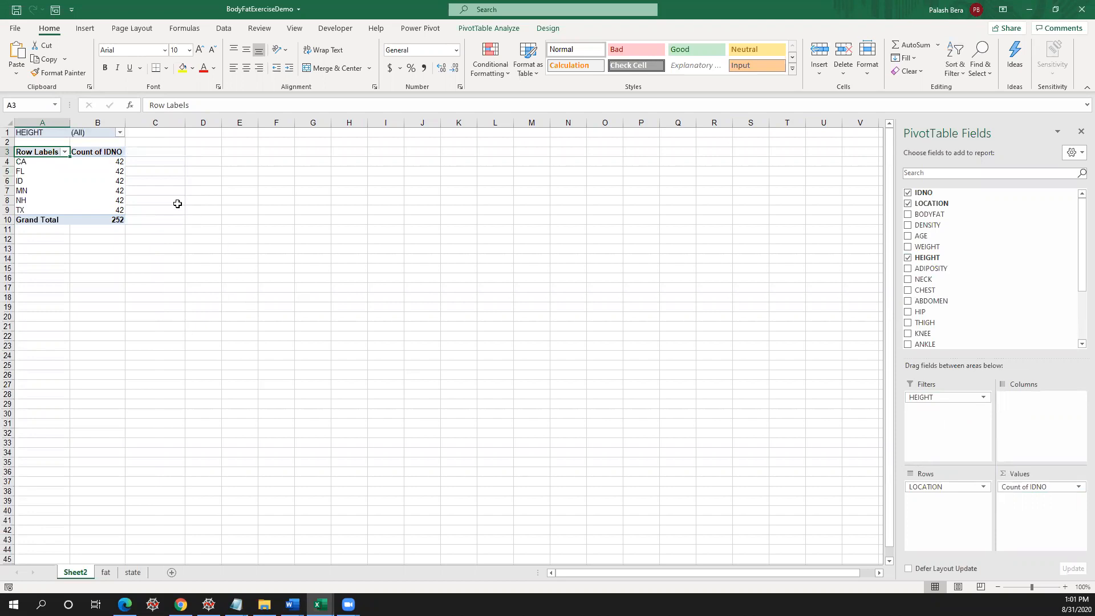
click(120, 133)
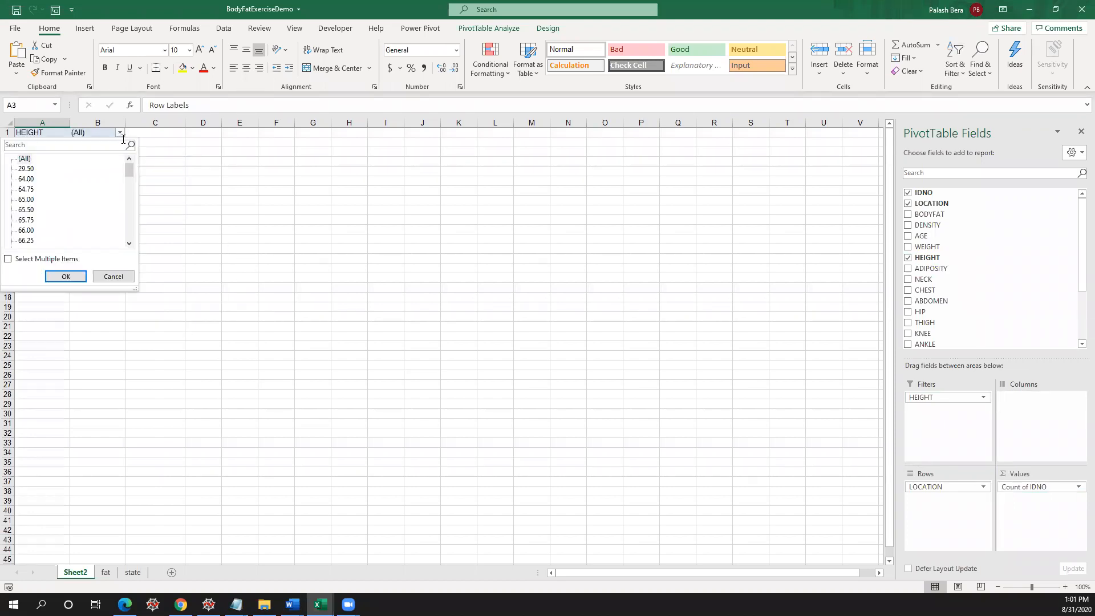
drag(127, 171, 124, 237)
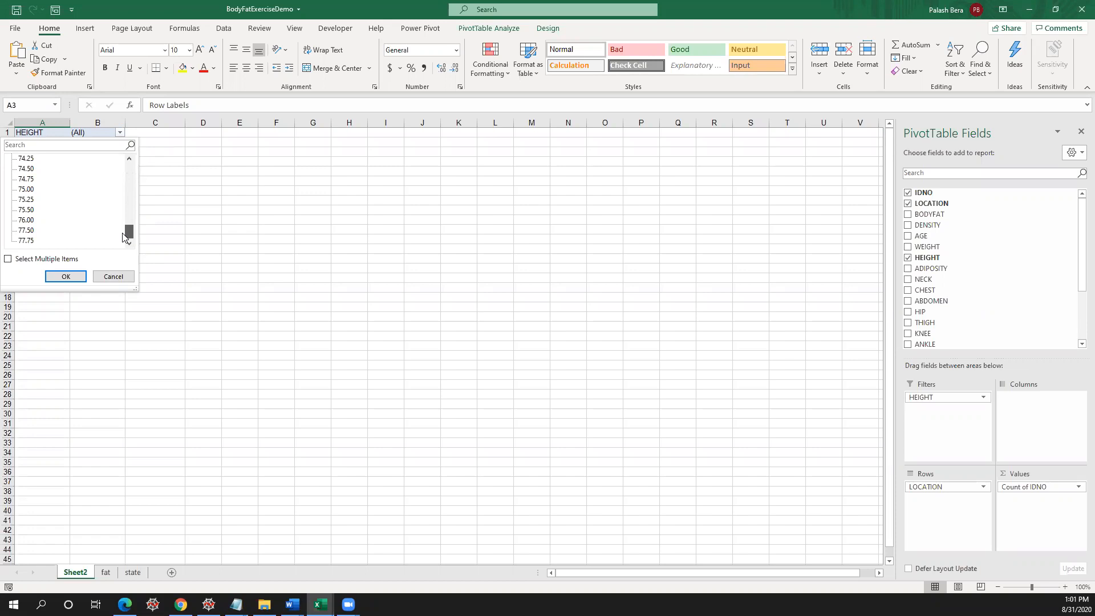
mouse_move(124, 237)
mouse_down()
mouse_move(118, 164)
mouse_move(130, 242)
mouse_up()
click(124, 277)
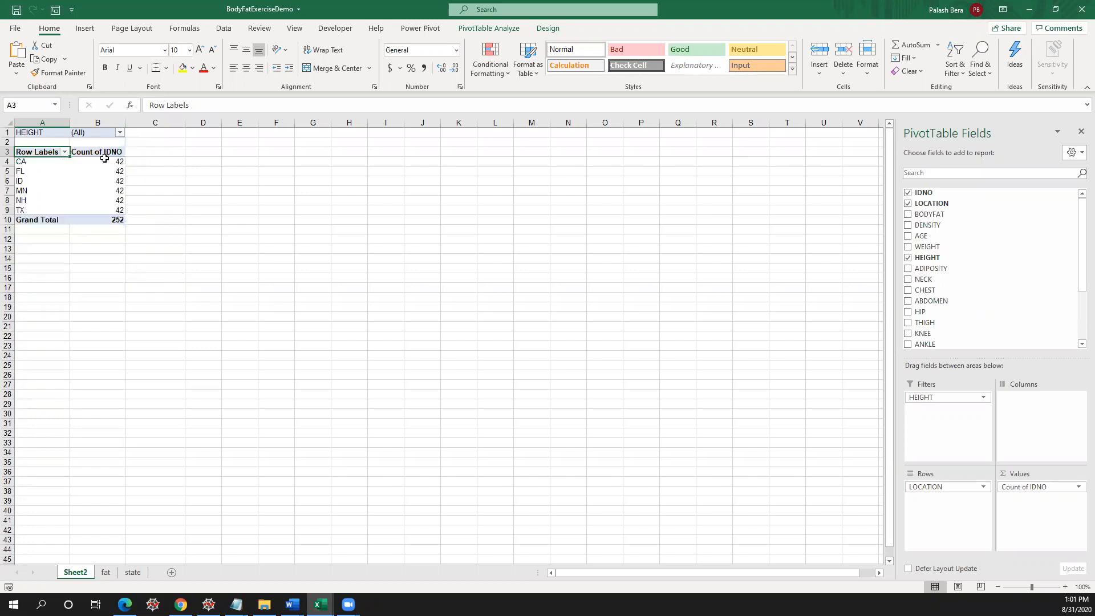
- Filter the PivotTable to multiple HEIGHT items, keeping only 75.25, 75.50, 76.00, 77.50 and 77.75
click(121, 133)
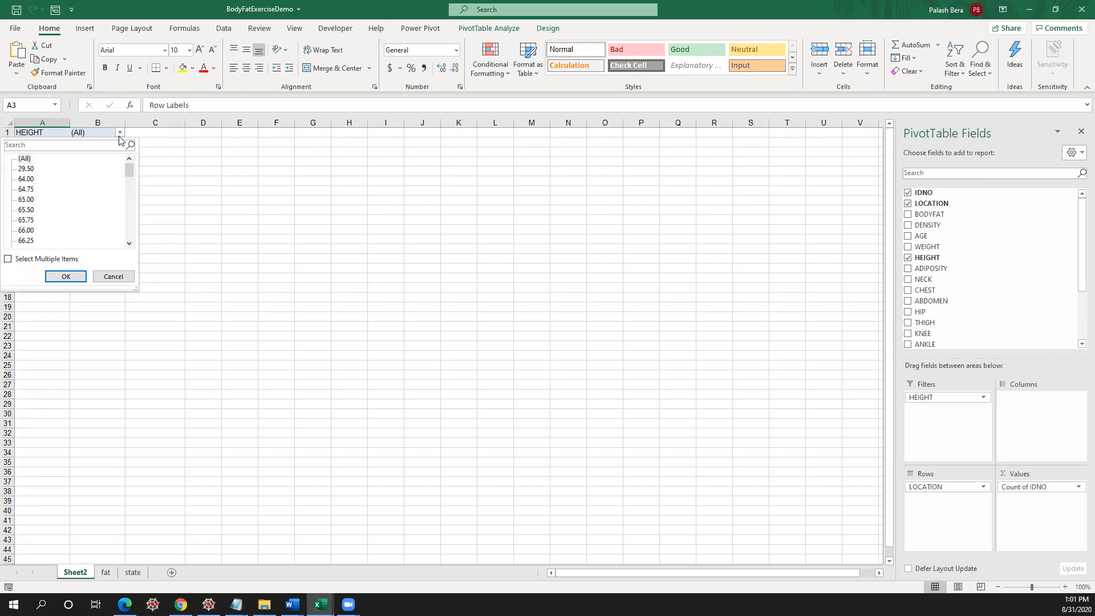
click(7, 259)
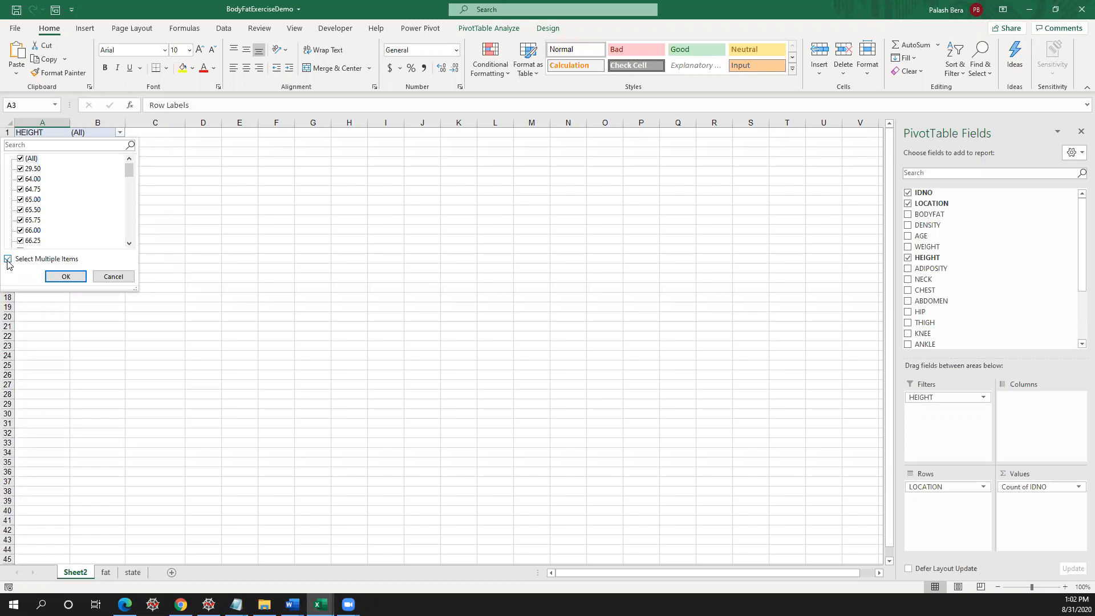
click(21, 160)
drag(128, 176, 130, 246)
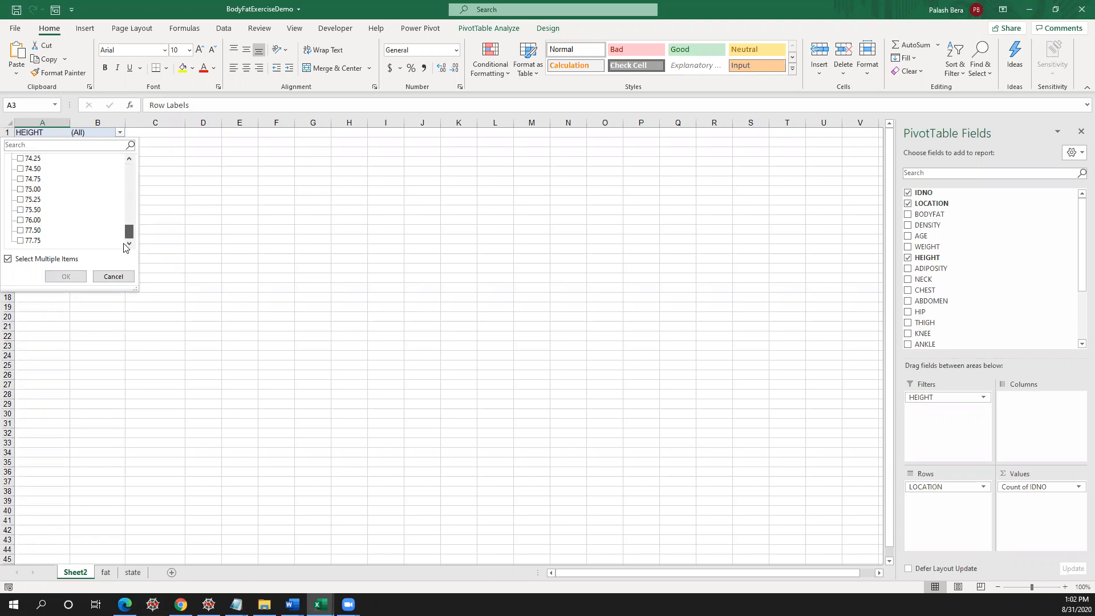
click(21, 202)
click(21, 210)
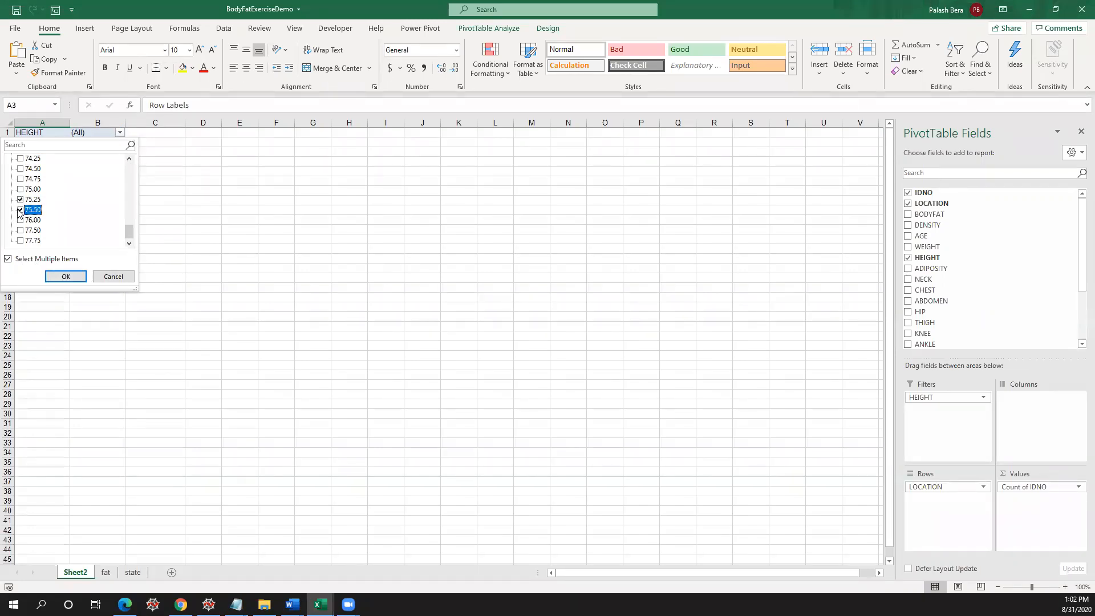
click(20, 220)
click(21, 231)
click(20, 240)
click(63, 277)
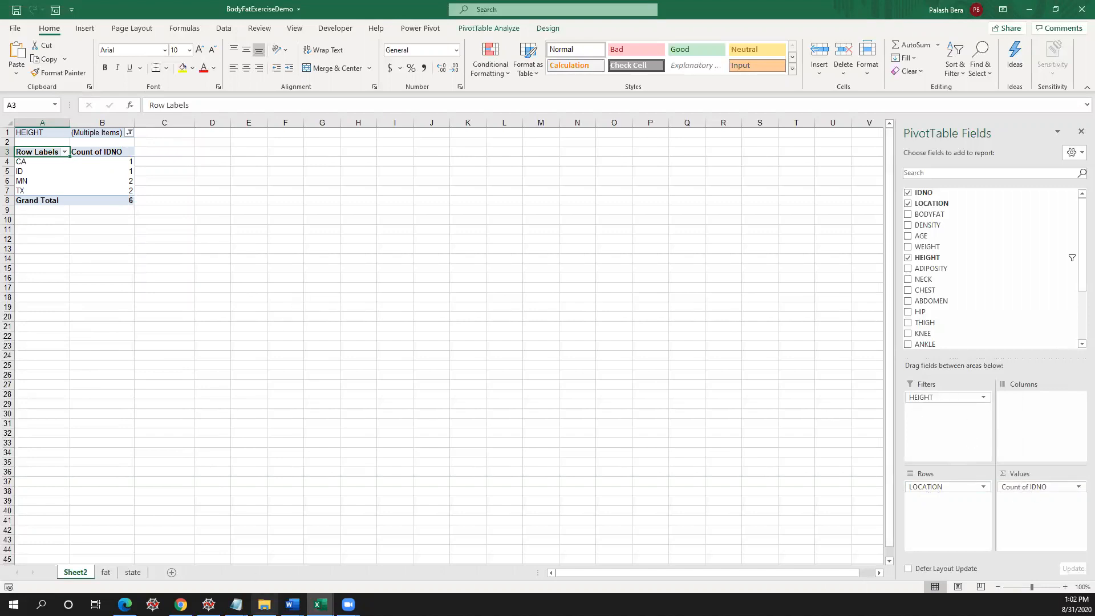
- Switch to the Word worksheet and highlight item 8, "Rank different states in terms of average weight"
mouse_move(292, 604)
click(258, 571)
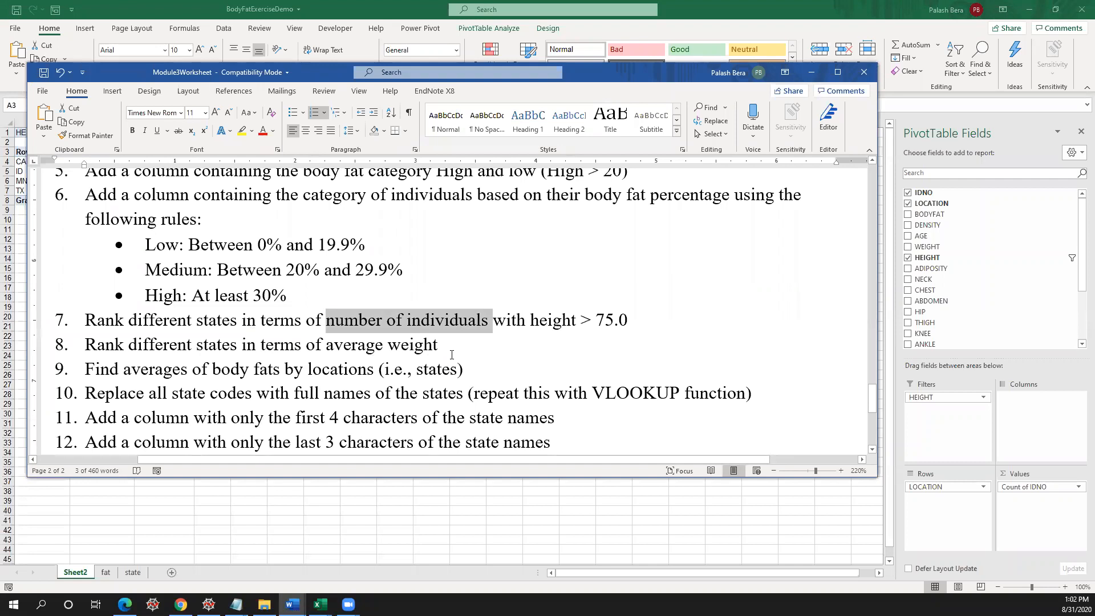
drag(443, 342, 85, 346)
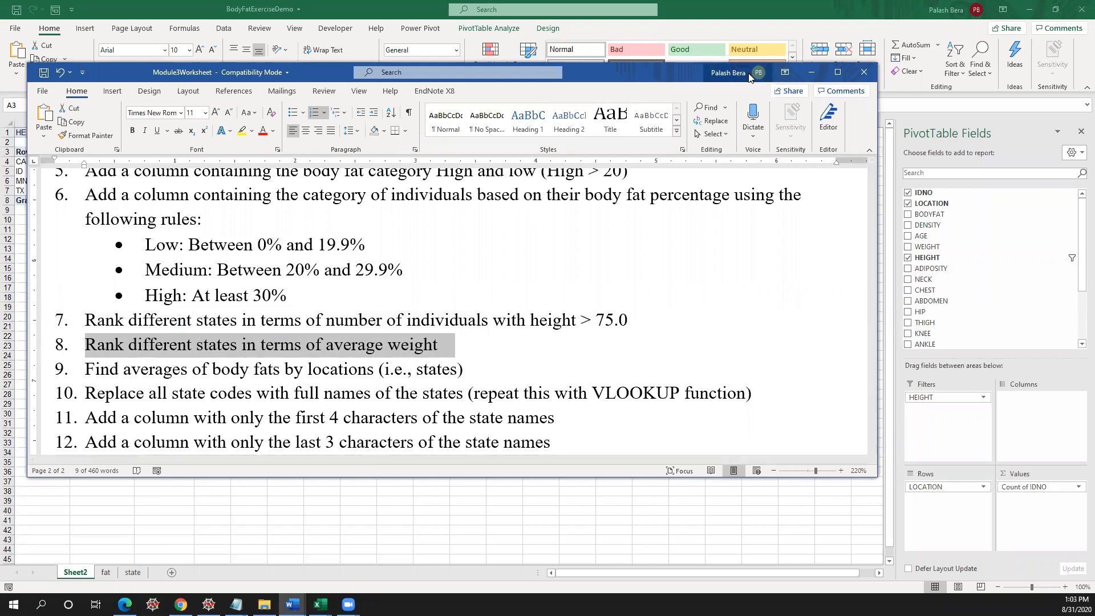
click(811, 72)
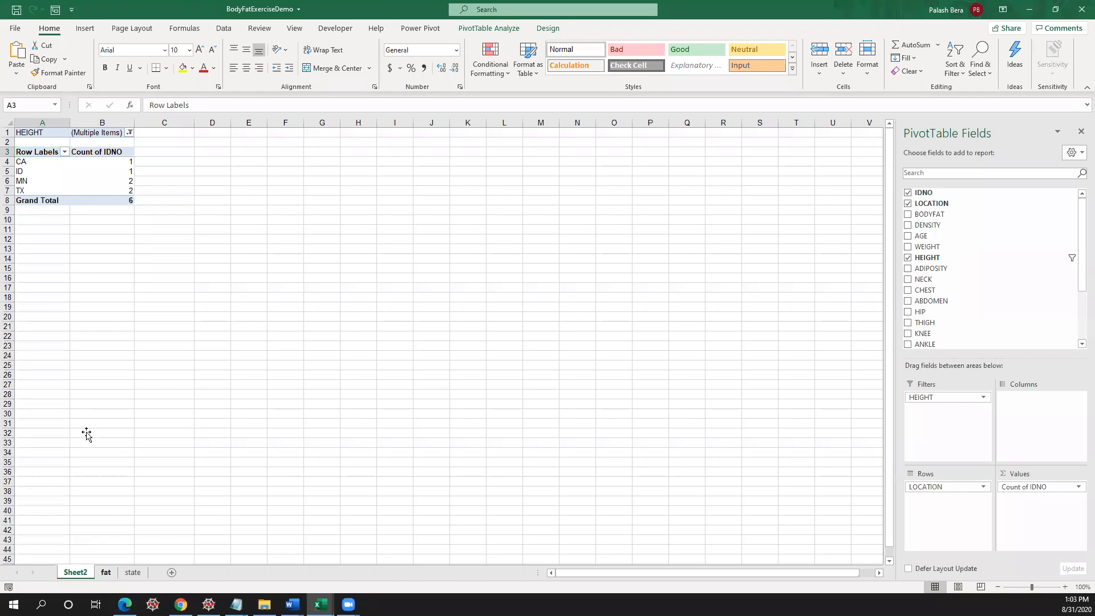
- Rename the worksheet holding the height-filtered PivotTable as Q7
key(ctrl+Page_Down)
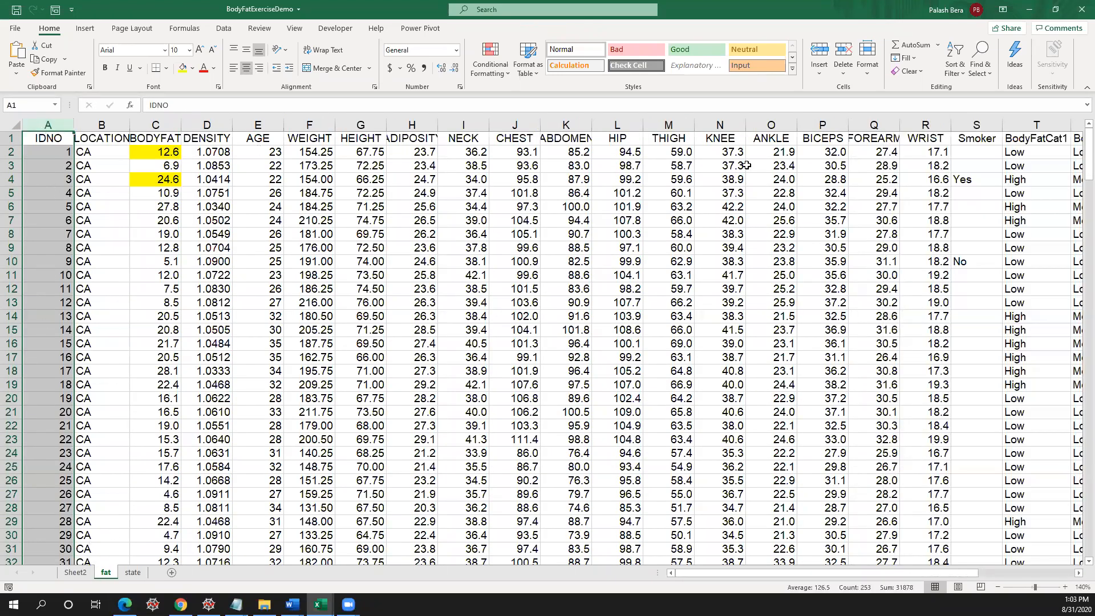
click(75, 572)
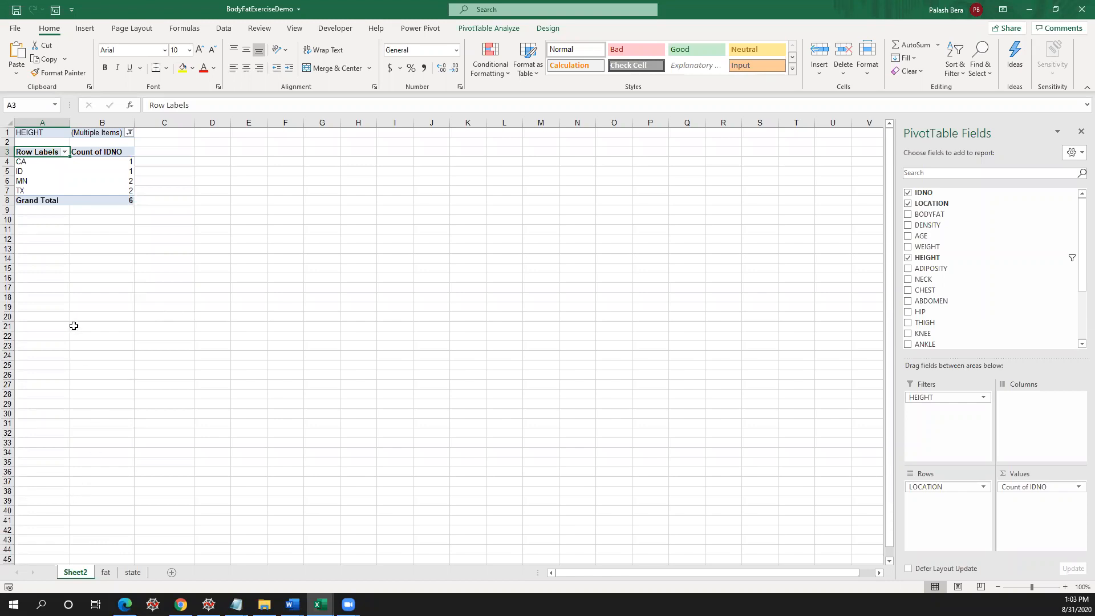
drag(77, 572, 96, 448)
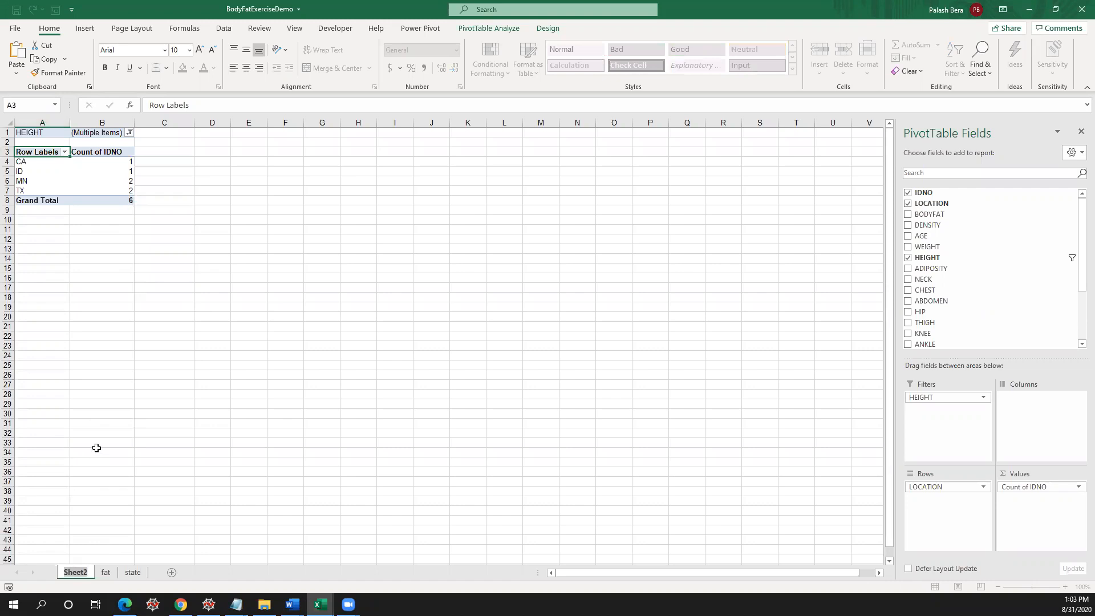
text(QA7)
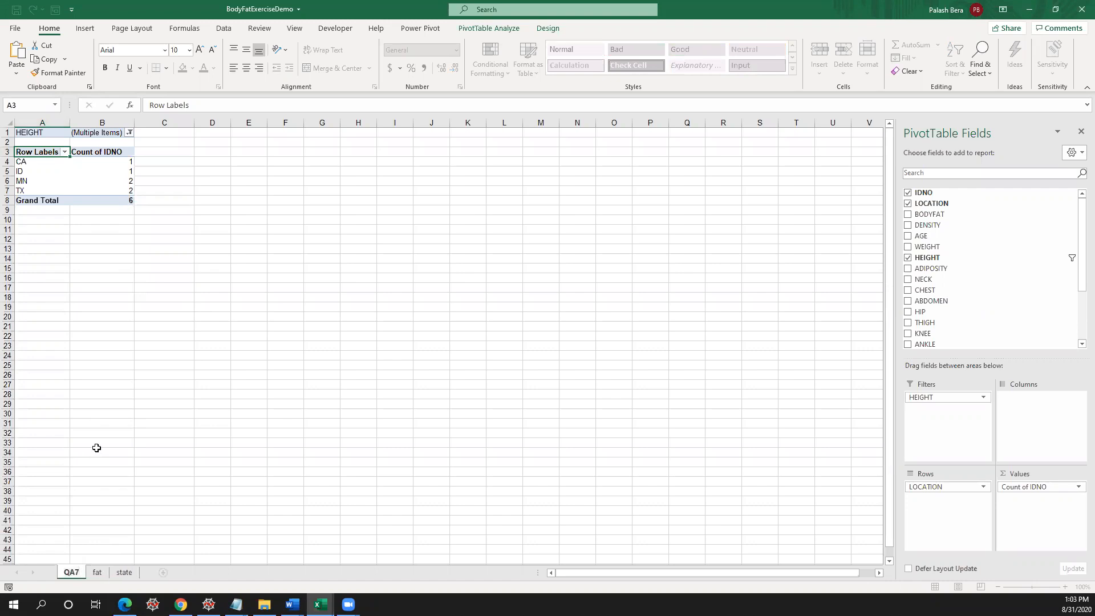
key(BackSpace)
key(BackSpace)
text(7)
click(96, 449)
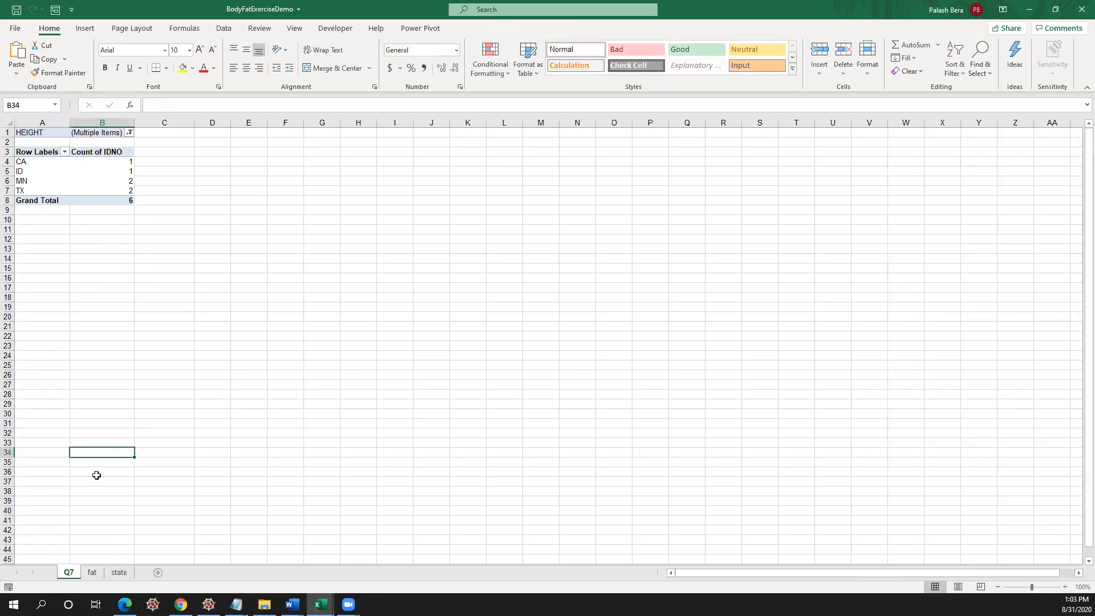
- Insert another PivotTable from fat!$A$1:$U$253 on a new worksheet
click(92, 572)
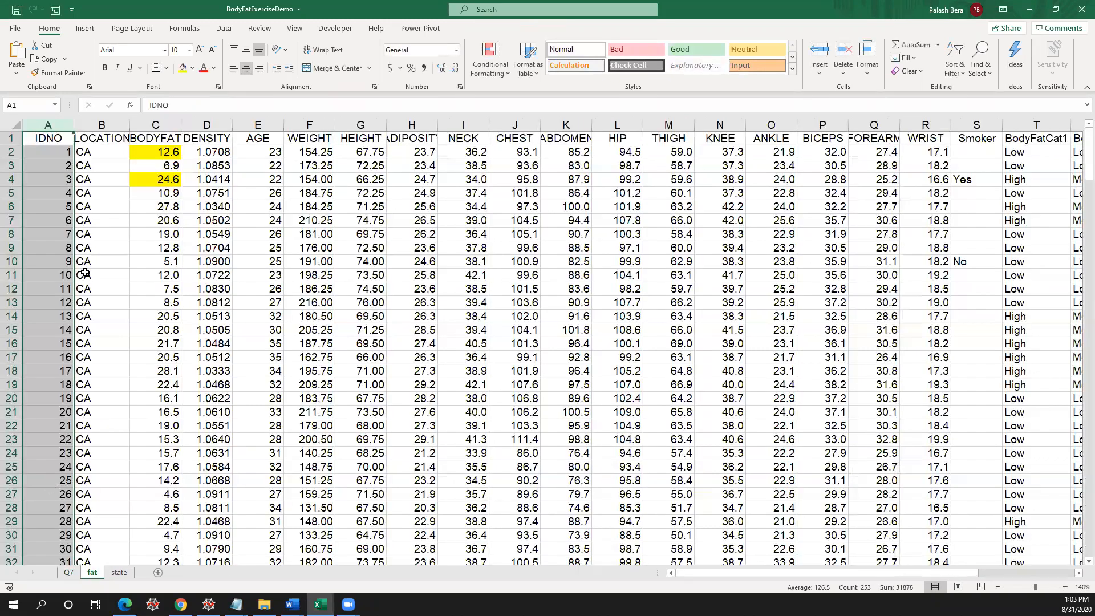
click(43, 145)
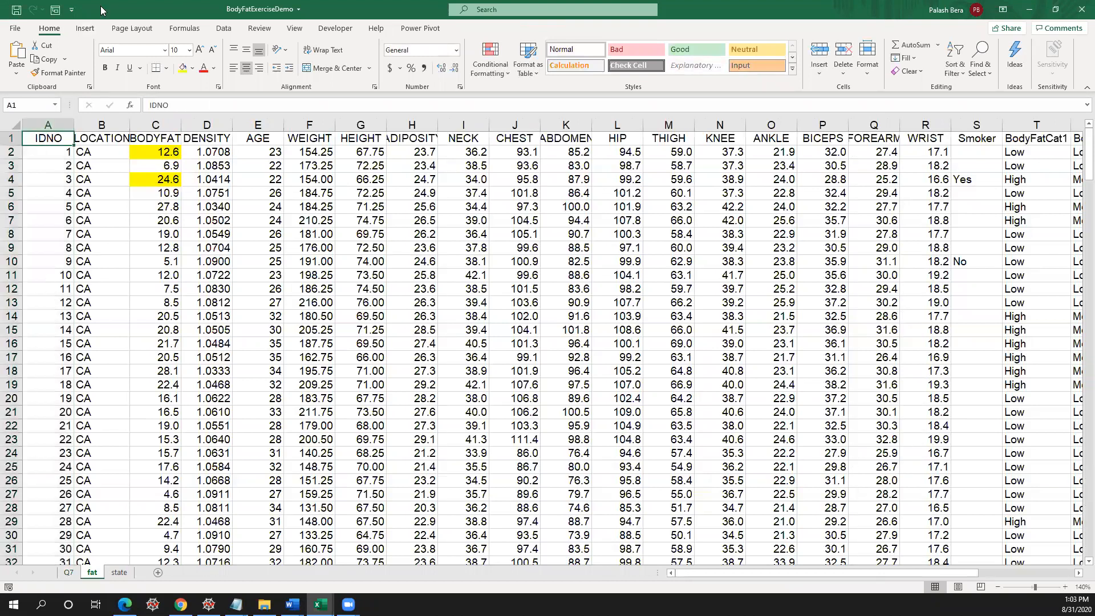
click(85, 28)
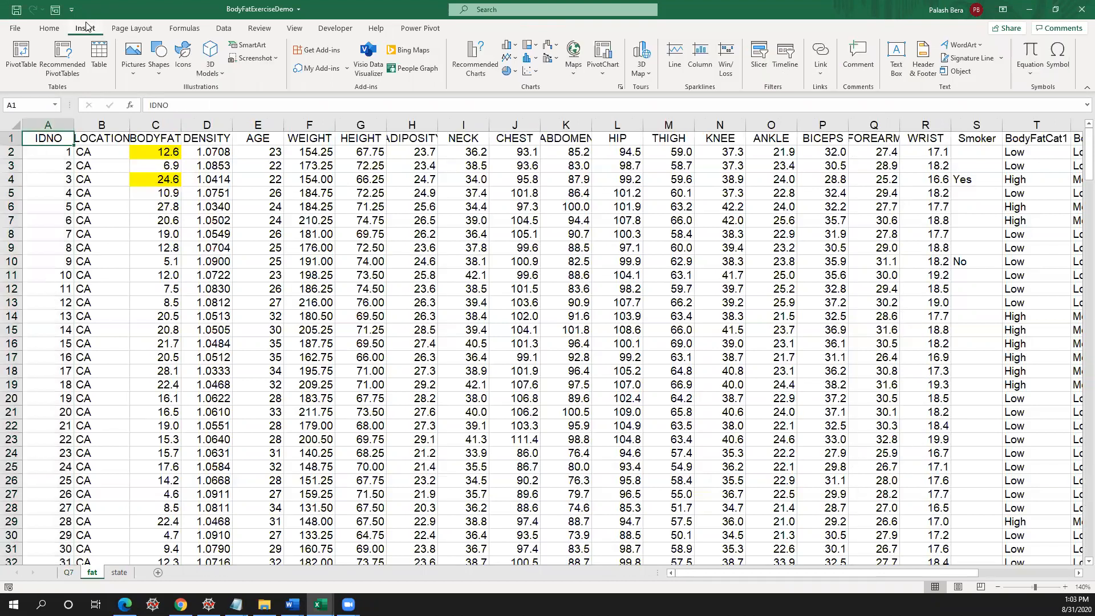
click(21, 62)
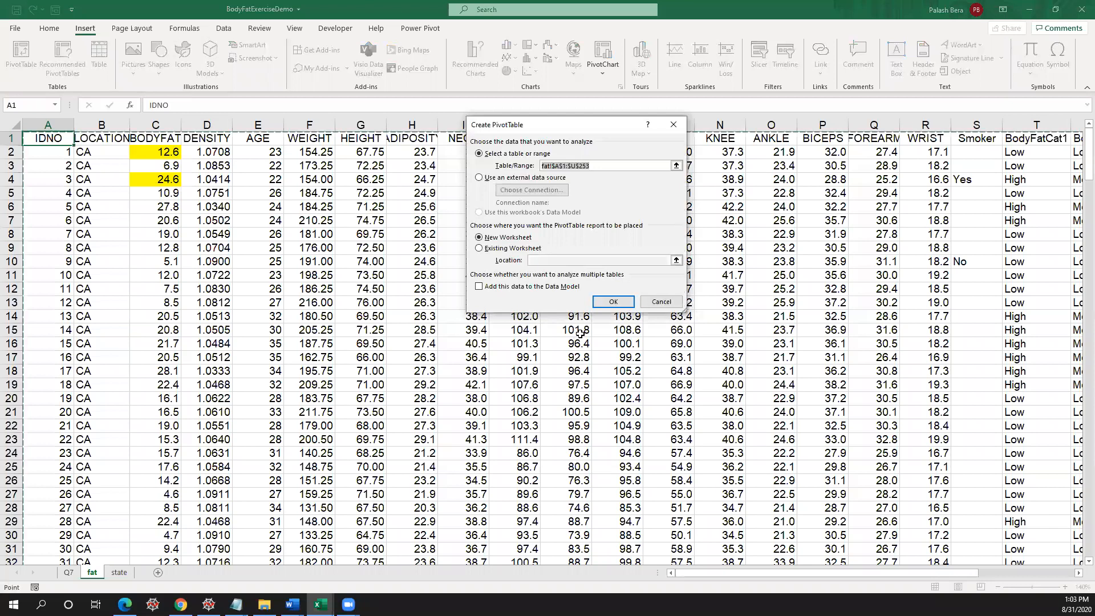
click(613, 302)
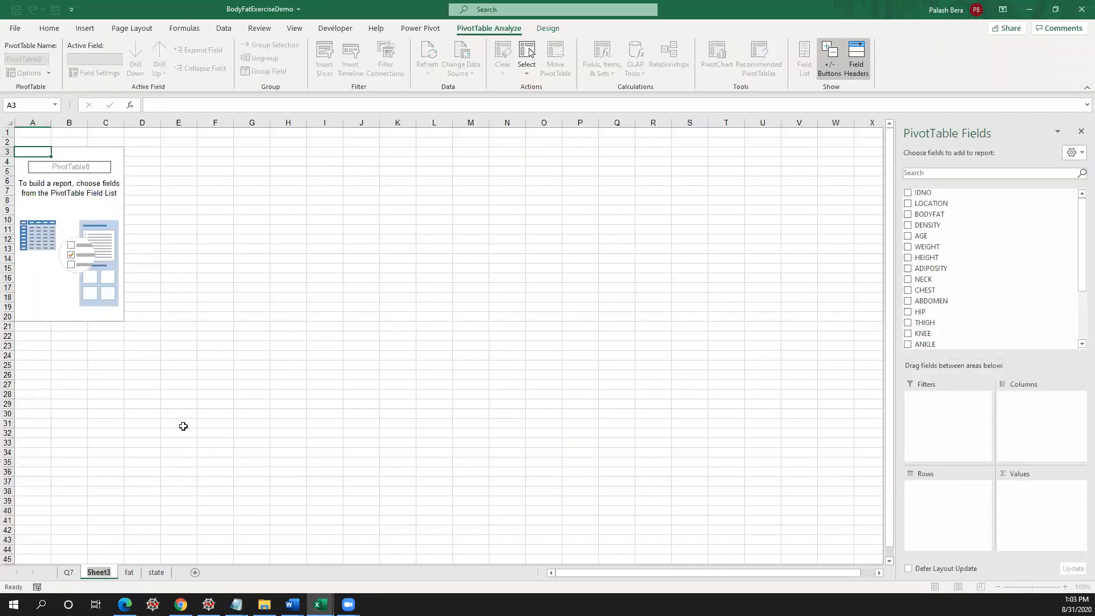
- Rename the new, still empty PivotTable's worksheet as Q8
key(alt+h)
text(orQ)
text(8)
click(236, 413)
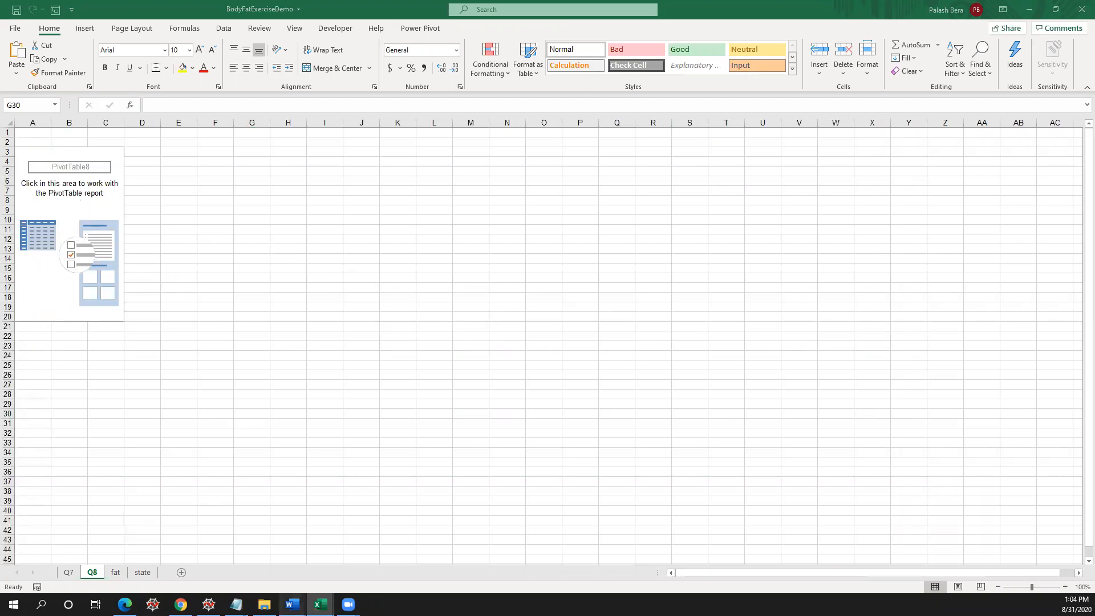
- Switch to the Word worksheet to reread item 8 on average weight, and return to the Q8 sheet in Excel
mouse_move(292, 604)
click(240, 548)
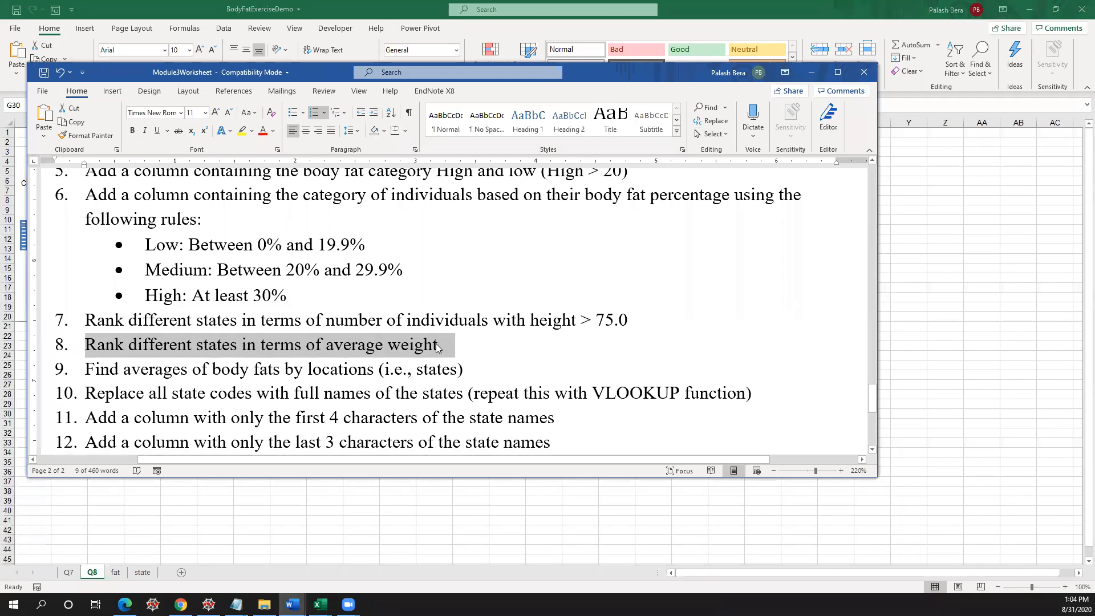
click(811, 72)
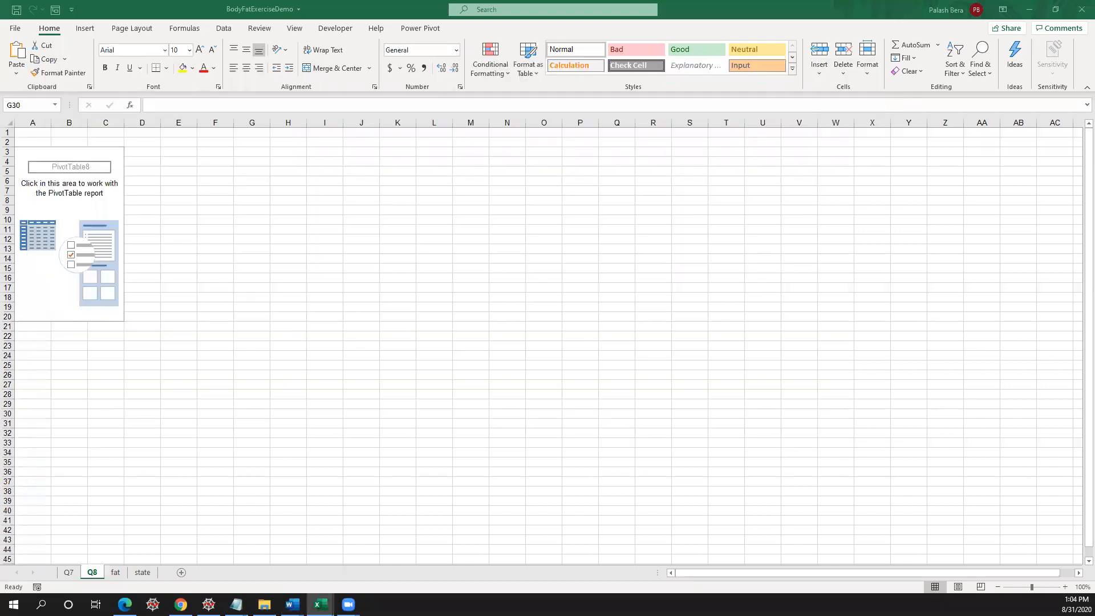
- Add LOCATION to the rows and WEIGHT to the values of the empty PivotTable on Q8
click(76, 200)
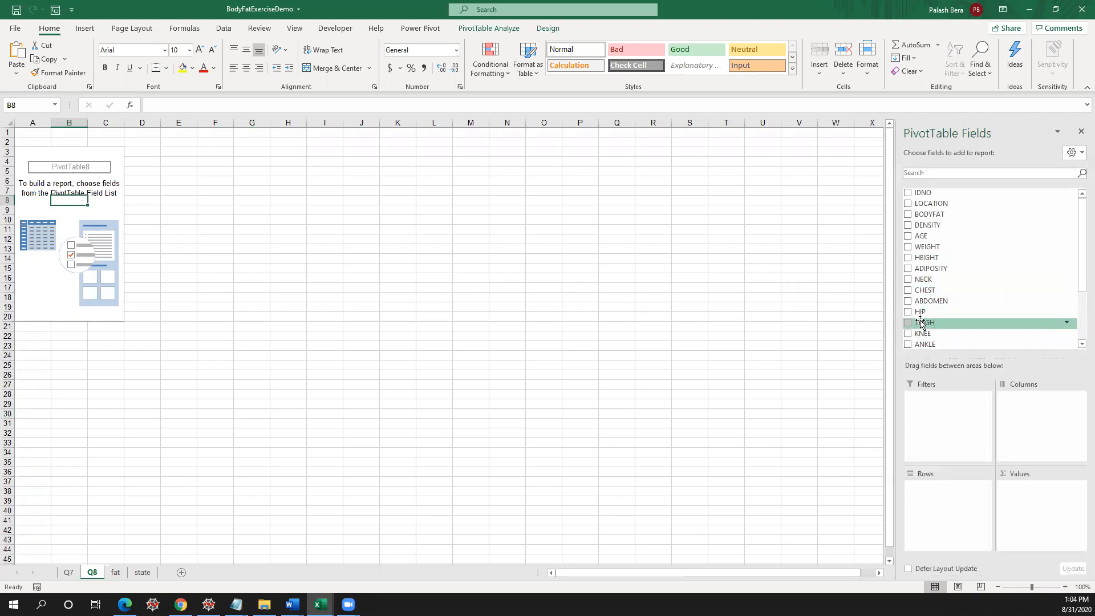
click(908, 204)
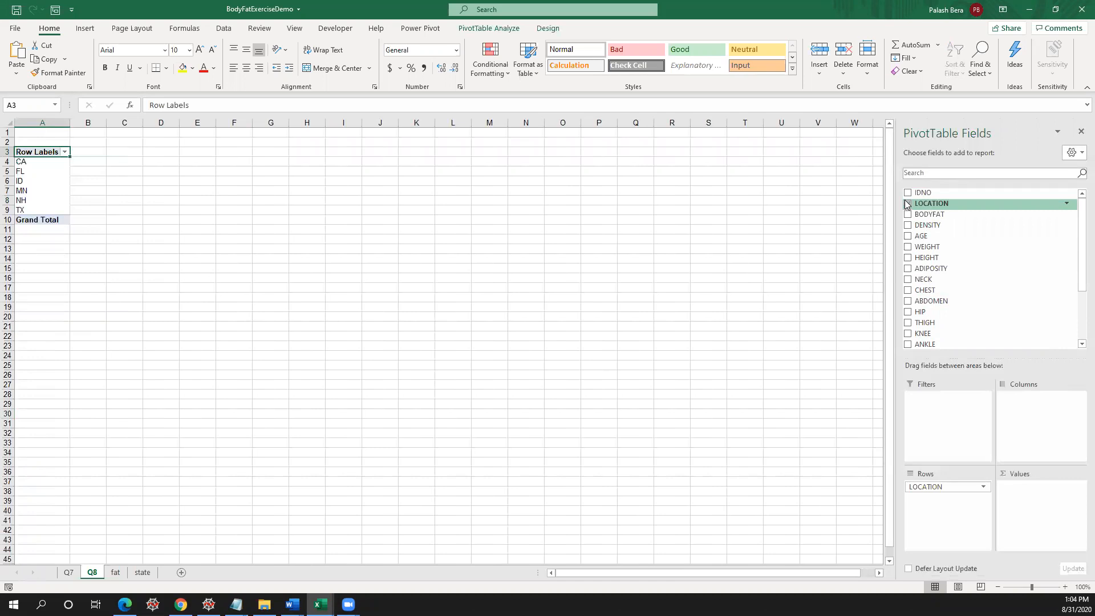
click(909, 247)
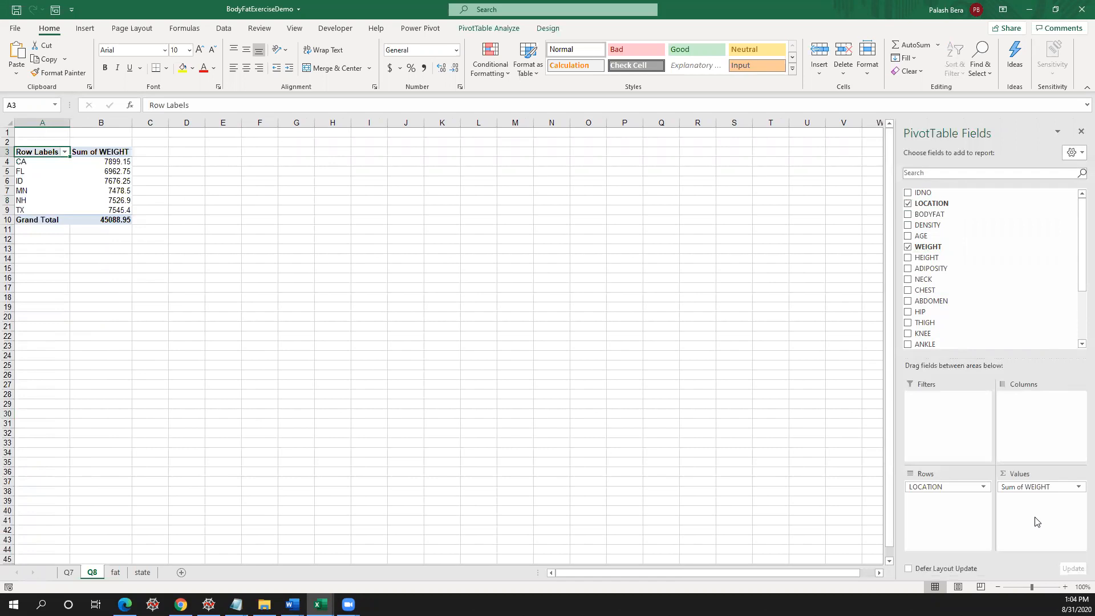
- Summarize the PivotTable's WEIGHT value field by Average
click(1078, 489)
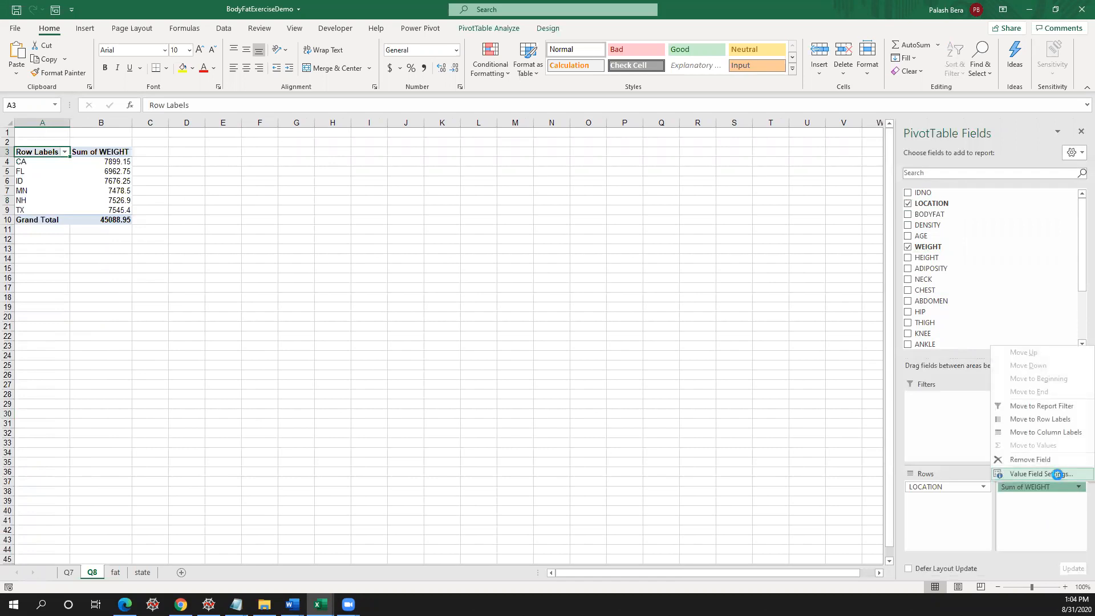
click(1056, 474)
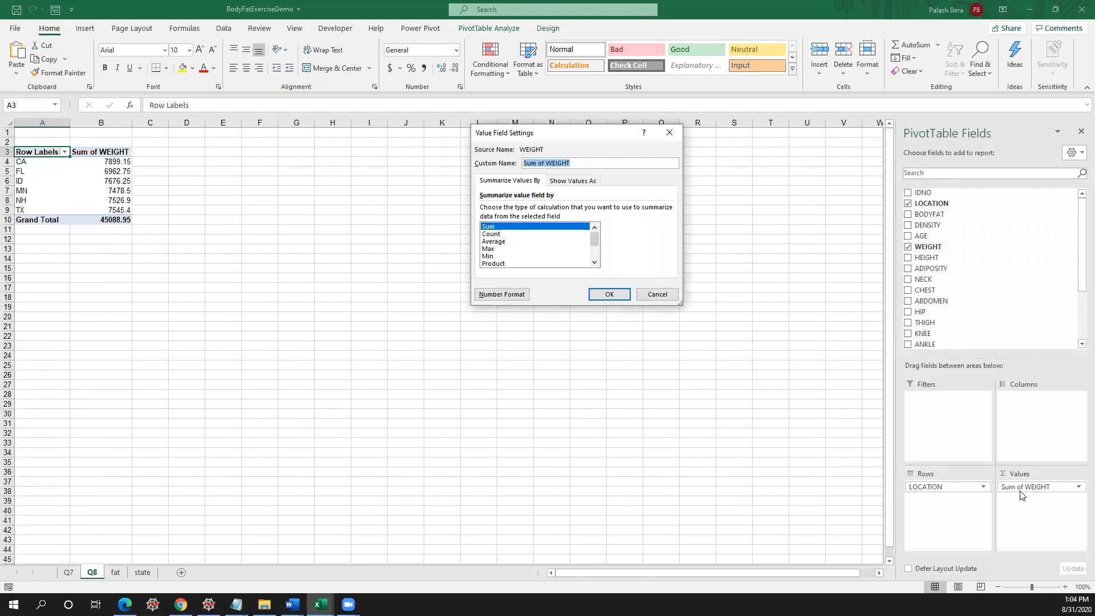
click(531, 242)
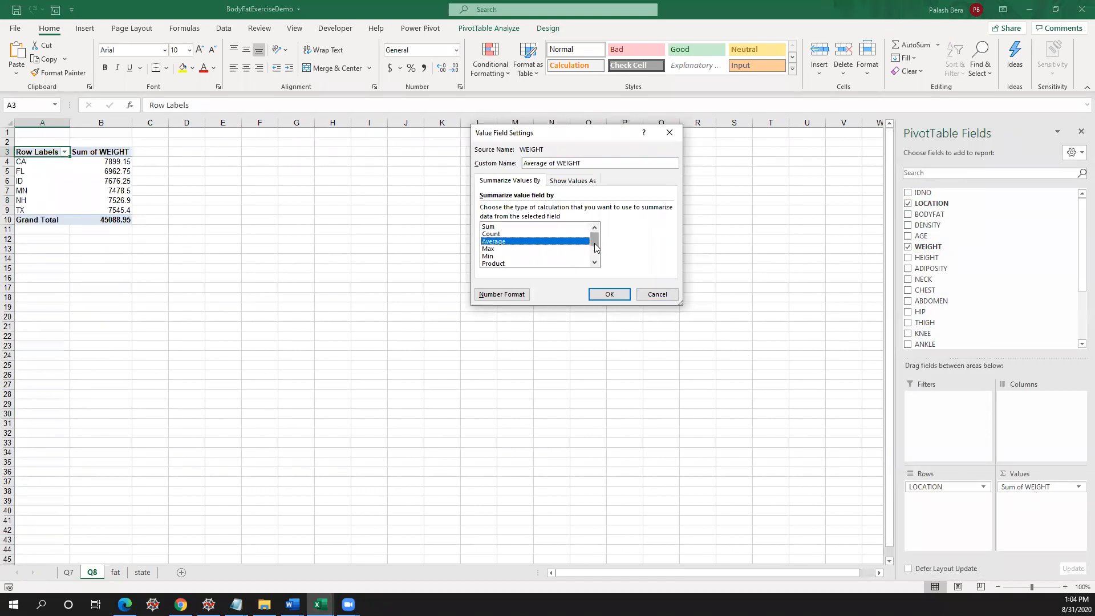
scroll(595, 246, down, 1)
drag(595, 245, 589, 229)
click(610, 294)
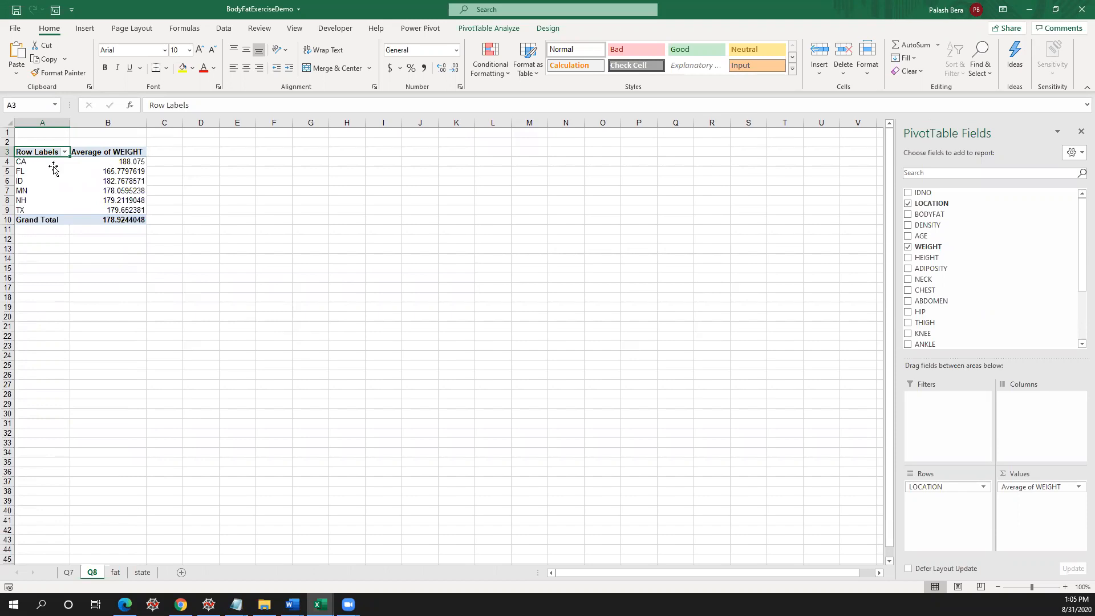
- Copy the whole PivotTable in A3:B10 and paste it as values only starting at cell F3
drag(27, 150, 129, 219)
key(ctrl+c)
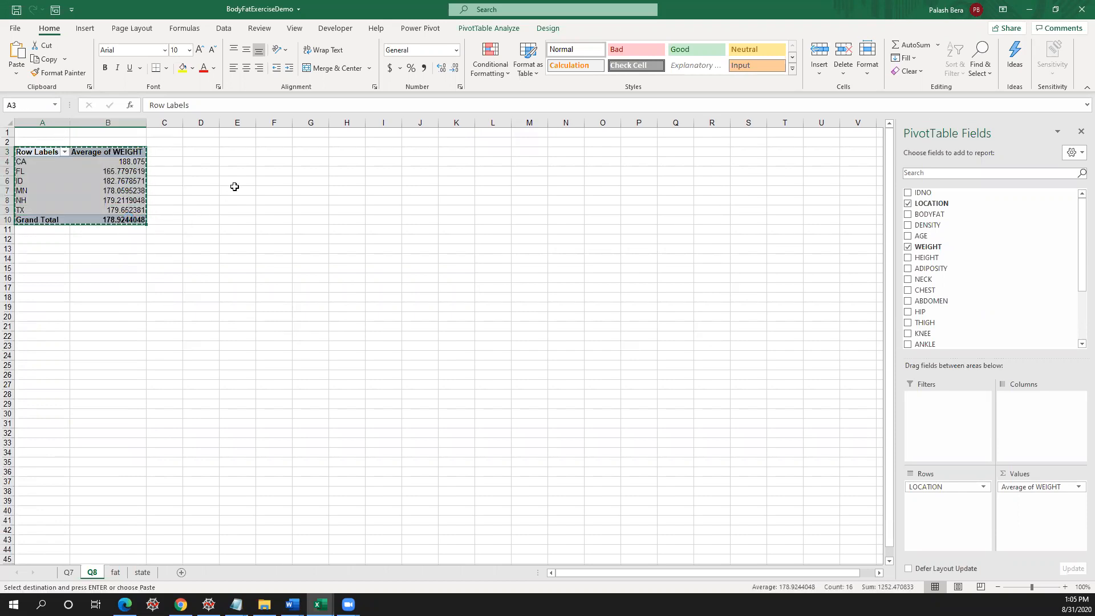
click(265, 151)
right_click(266, 152)
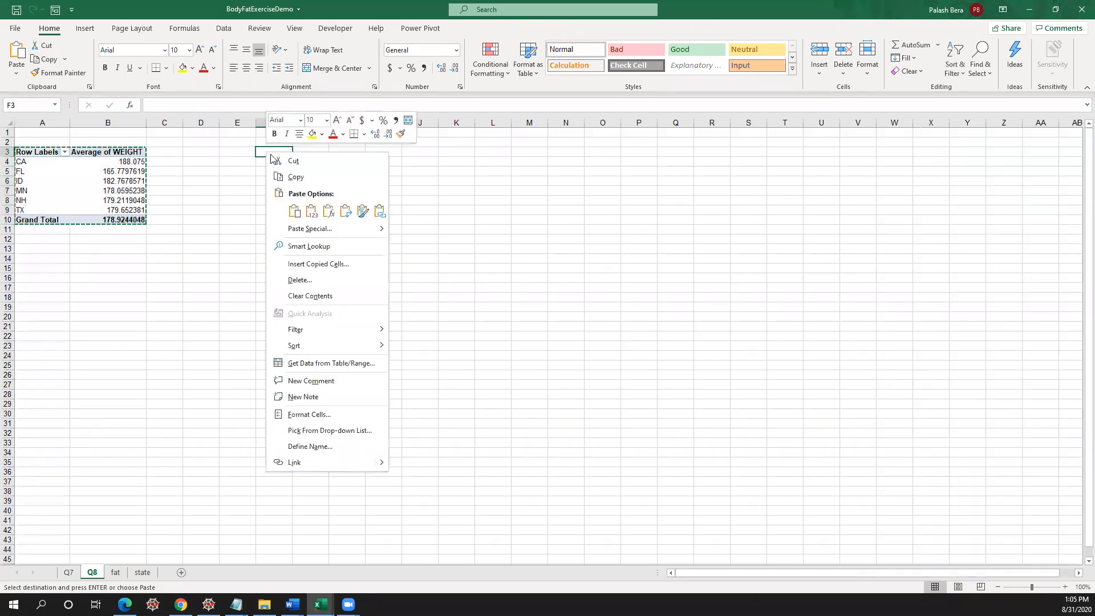
click(311, 211)
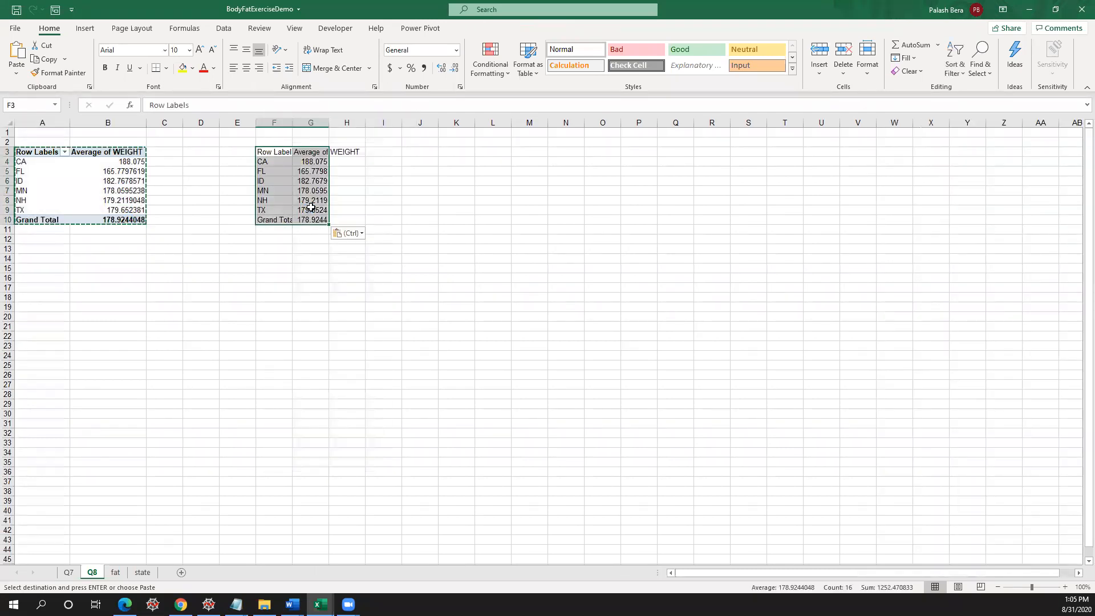
- Select cells in the pasted values and in the PivotTable to compare how the static copy and the report behave
click(276, 200)
click(271, 181)
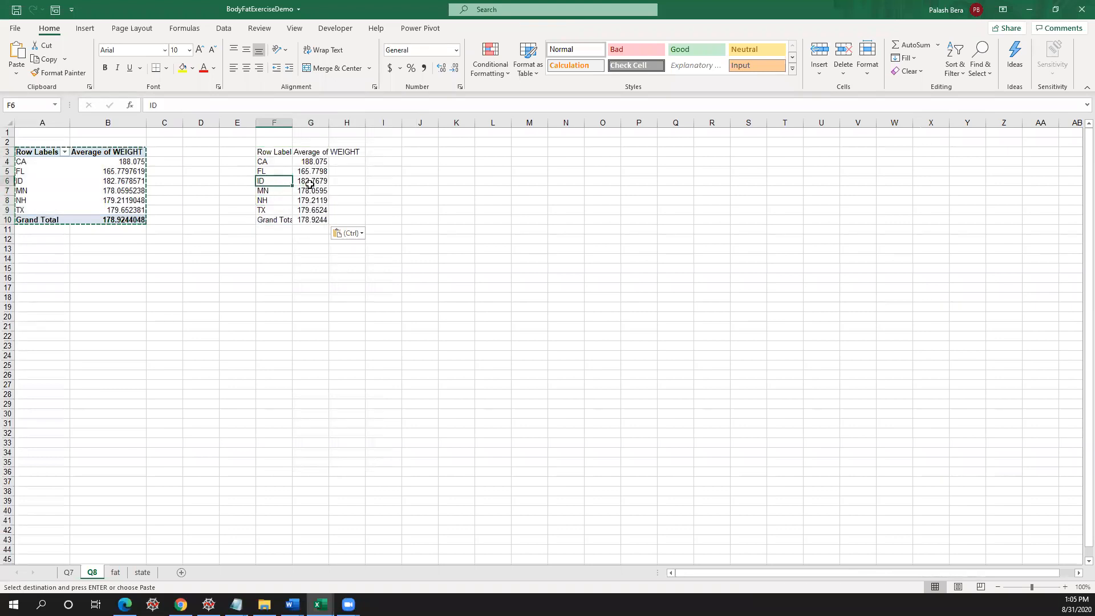
click(54, 190)
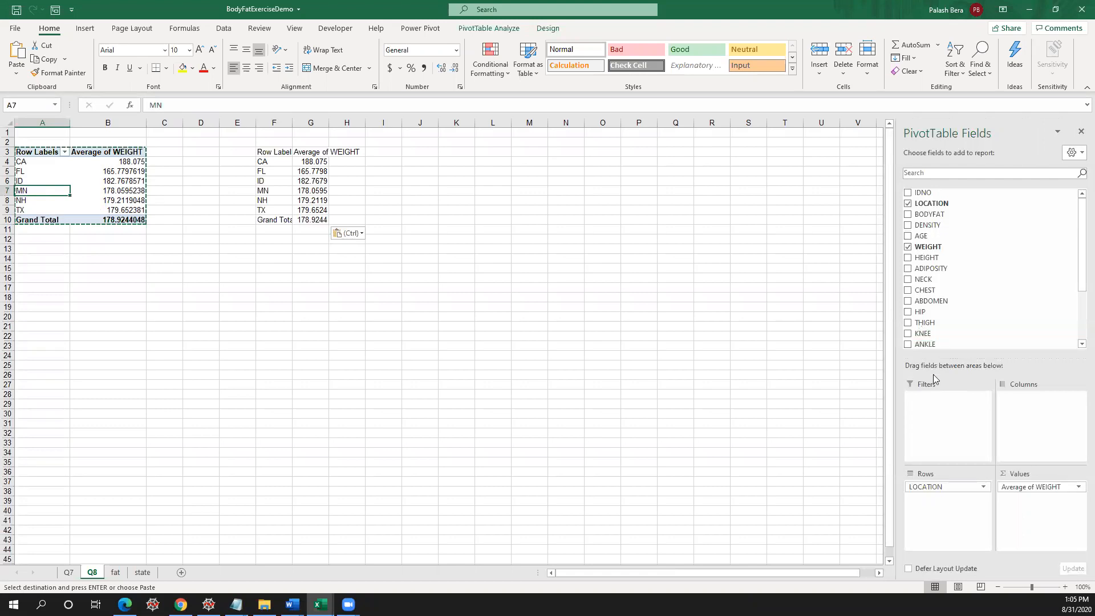
click(298, 181)
click(271, 189)
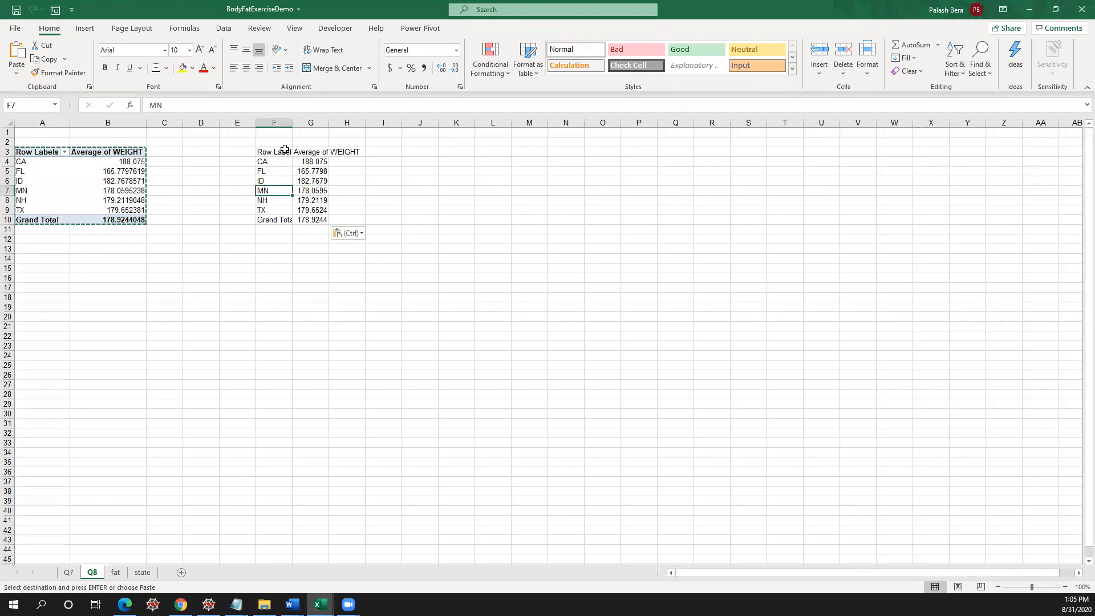
- Replace the header in cell F3 of the pasted table with State
click(267, 152)
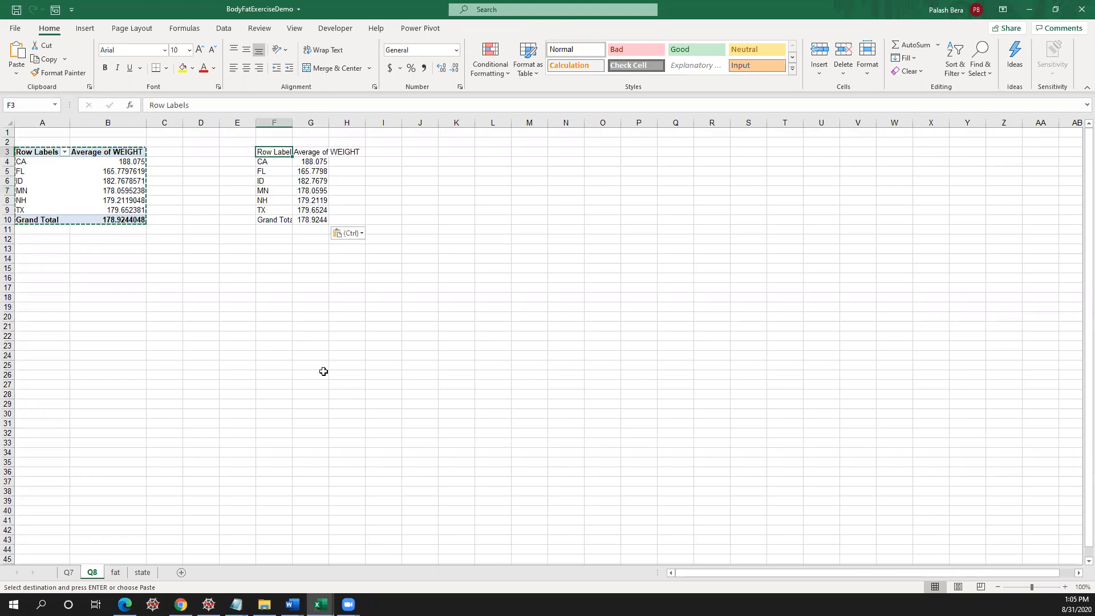
text(State)
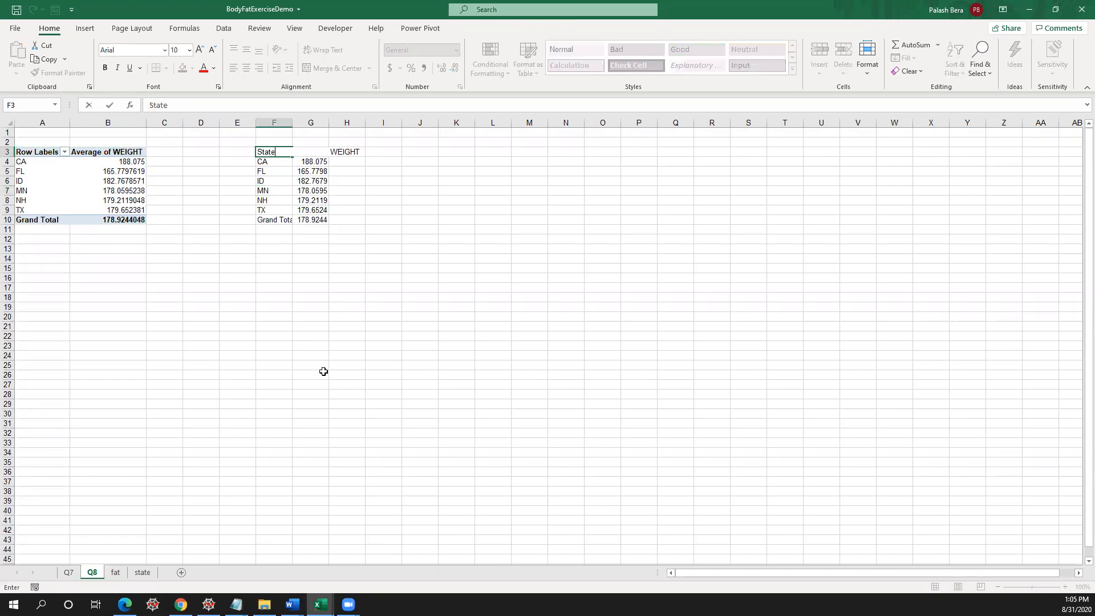
click(346, 189)
- Format the pasted average weights in G4:G10 as Number with one decimal place
click(310, 153)
drag(306, 161, 306, 222)
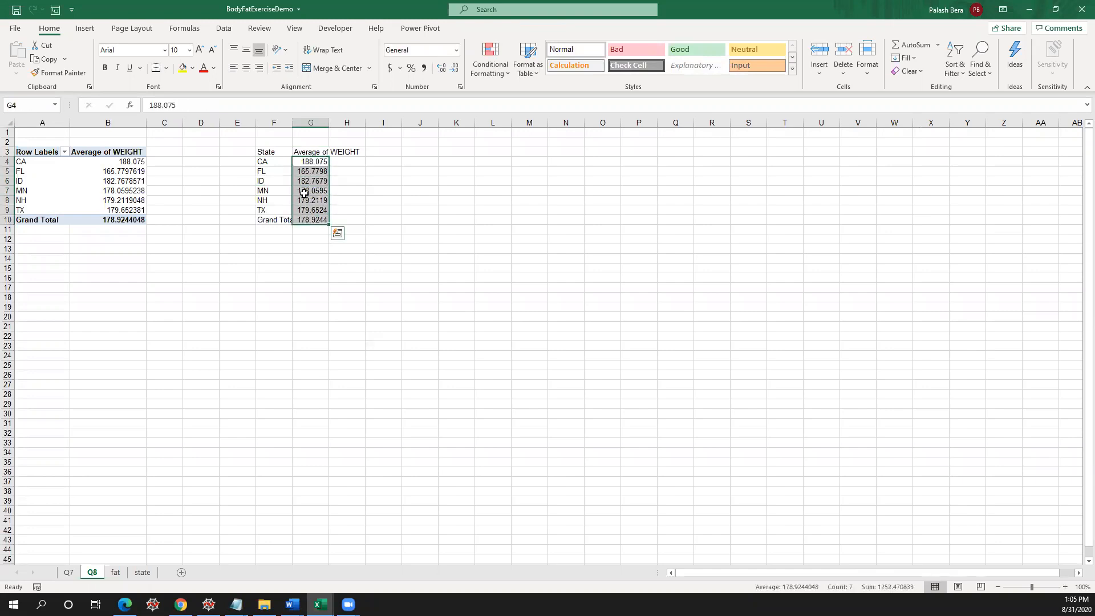
right_click(304, 191)
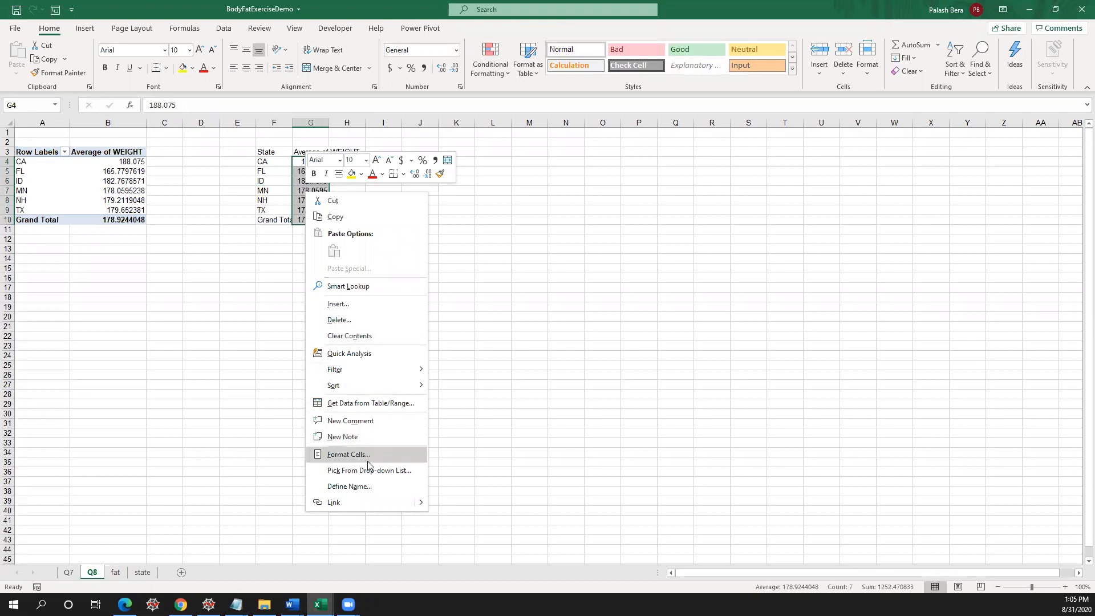
click(365, 456)
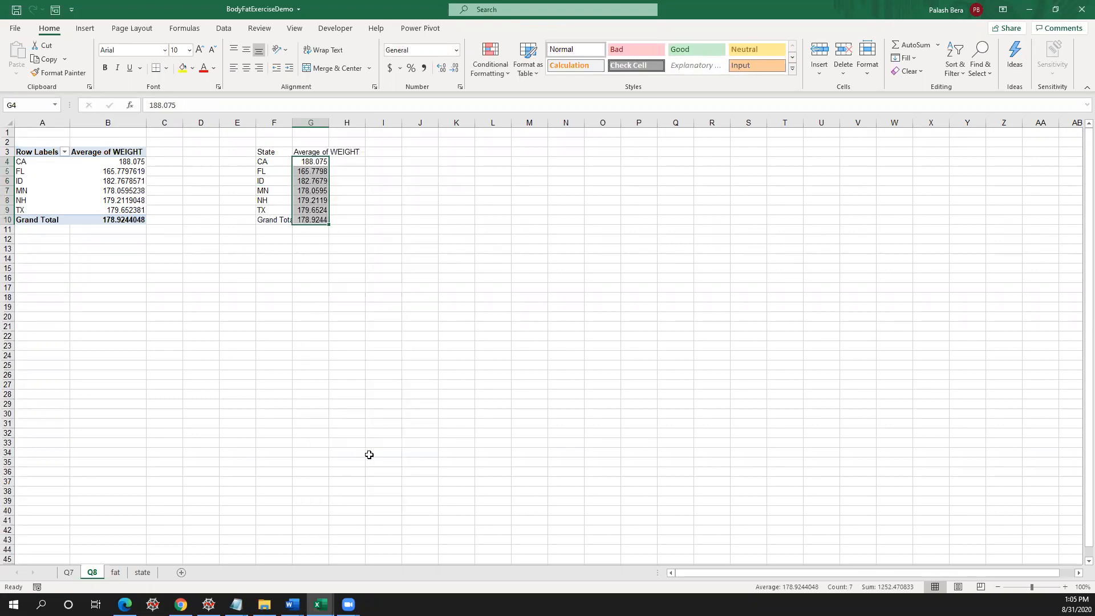
drag(370, 317, 504, 278)
click(383, 332)
click(507, 351)
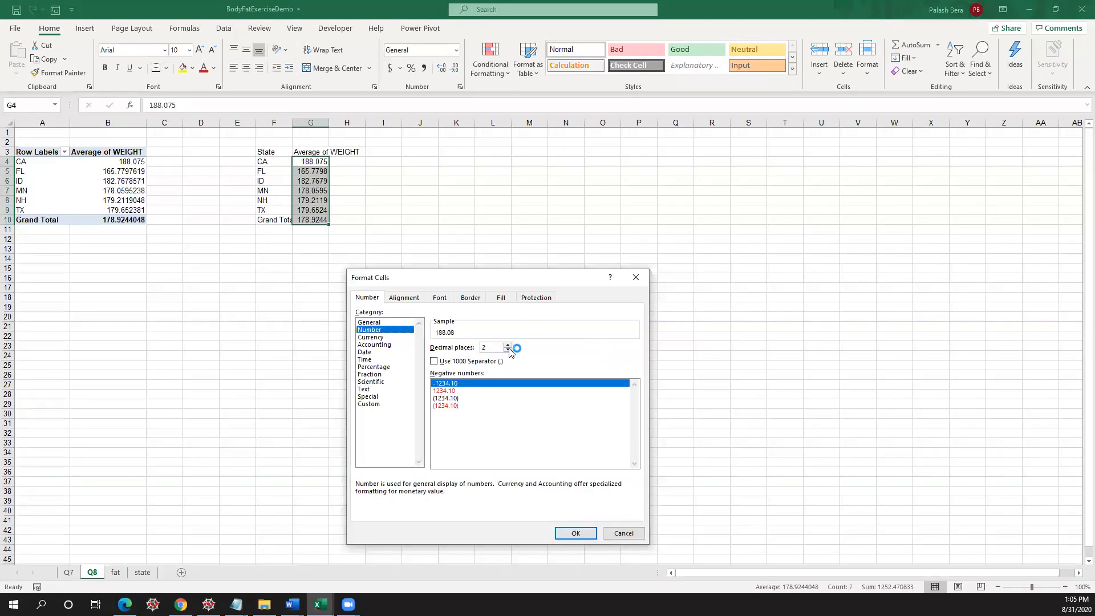
click(581, 534)
click(394, 297)
drag(267, 152, 306, 219)
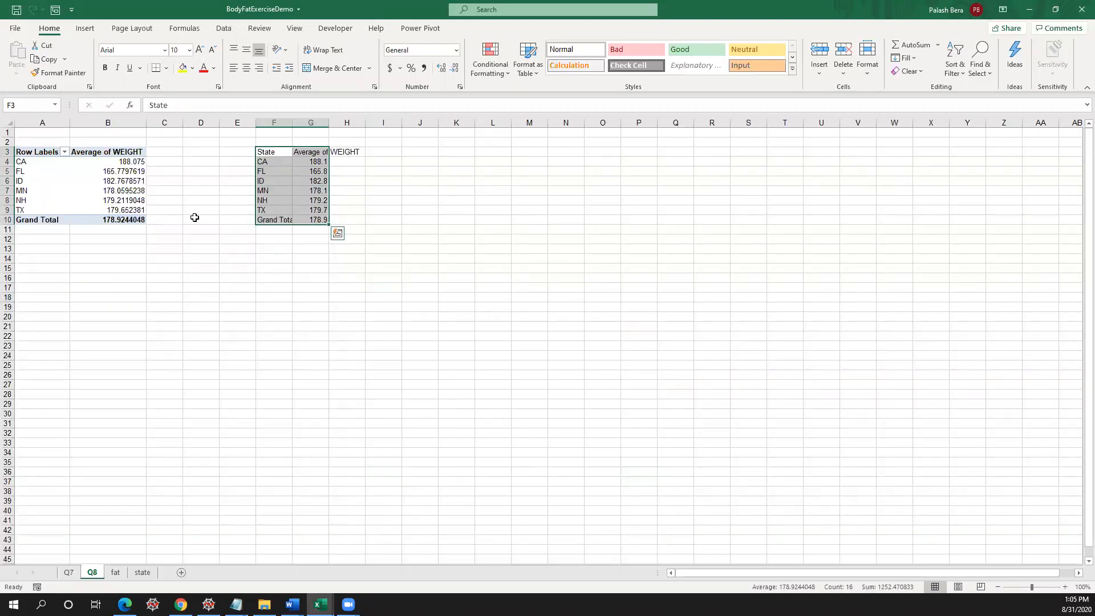
click(520, 336)
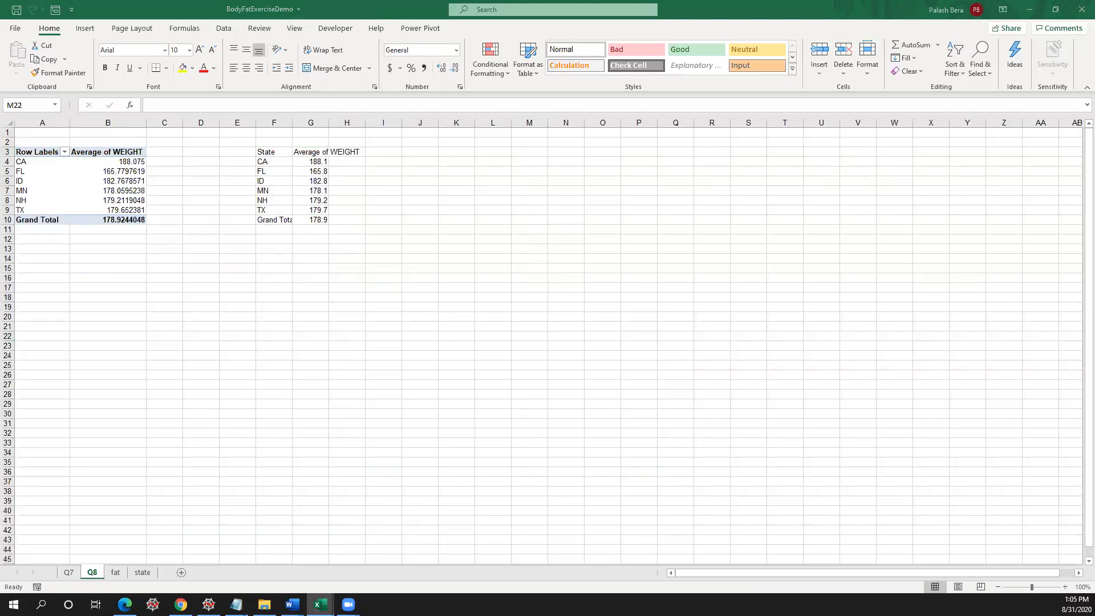
- Switch to the Word worksheet to read item 9 and the remaining tasks, and return to the Excel workbook
key(alt+Tab)
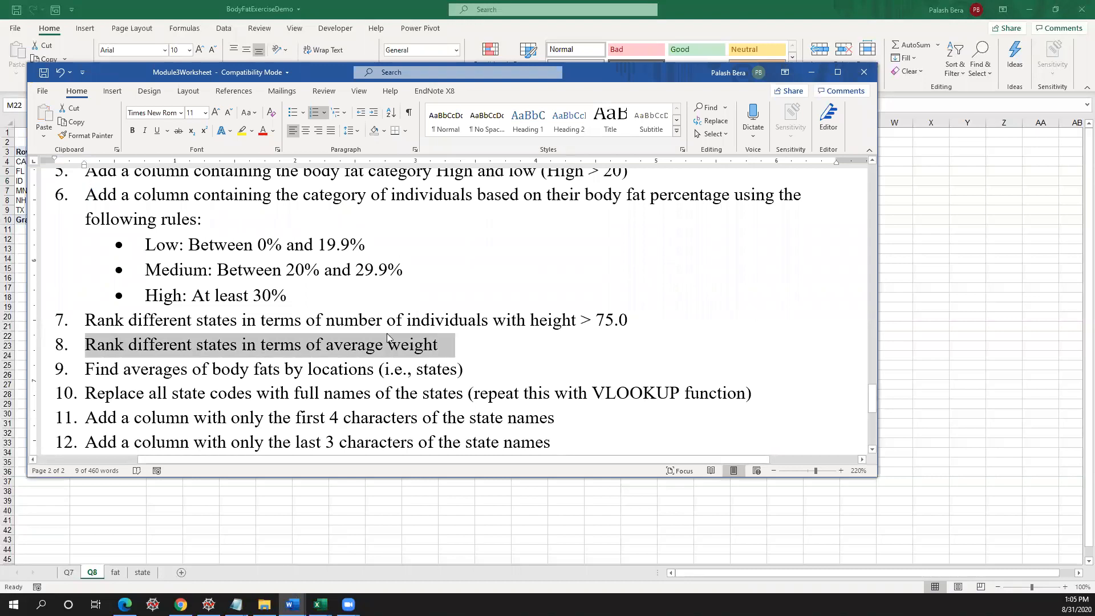
click(465, 370)
scroll(470, 370, down, 2)
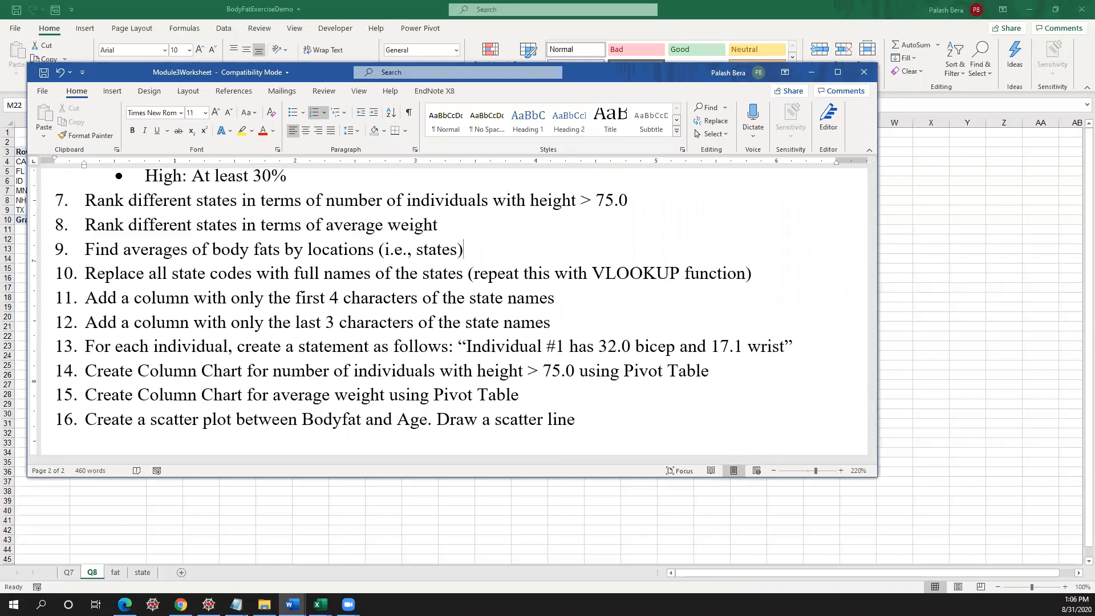
key(alt+Tab)
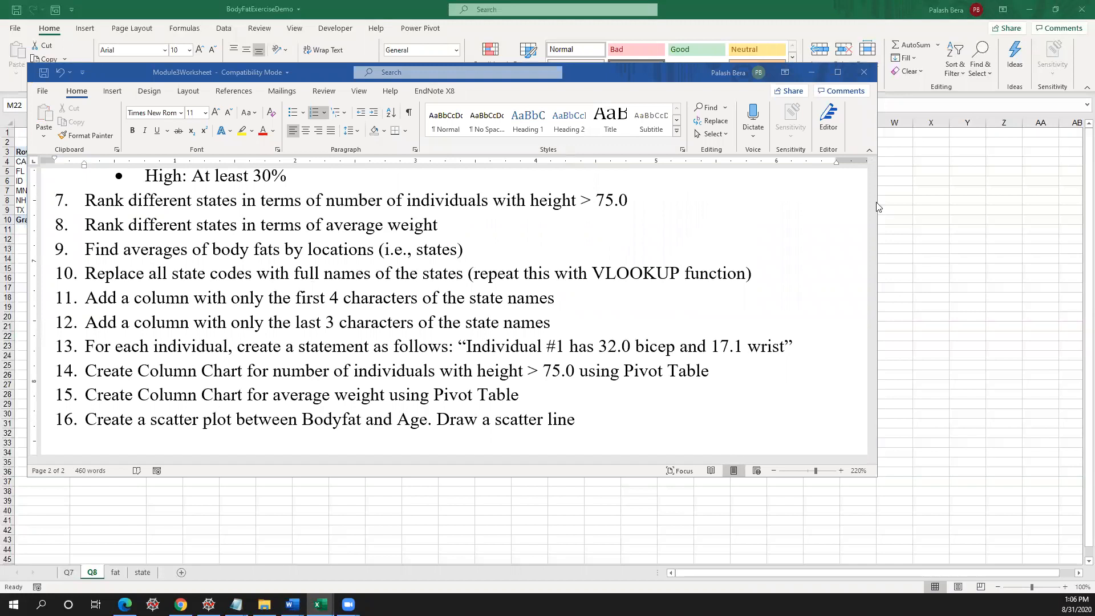
click(812, 73)
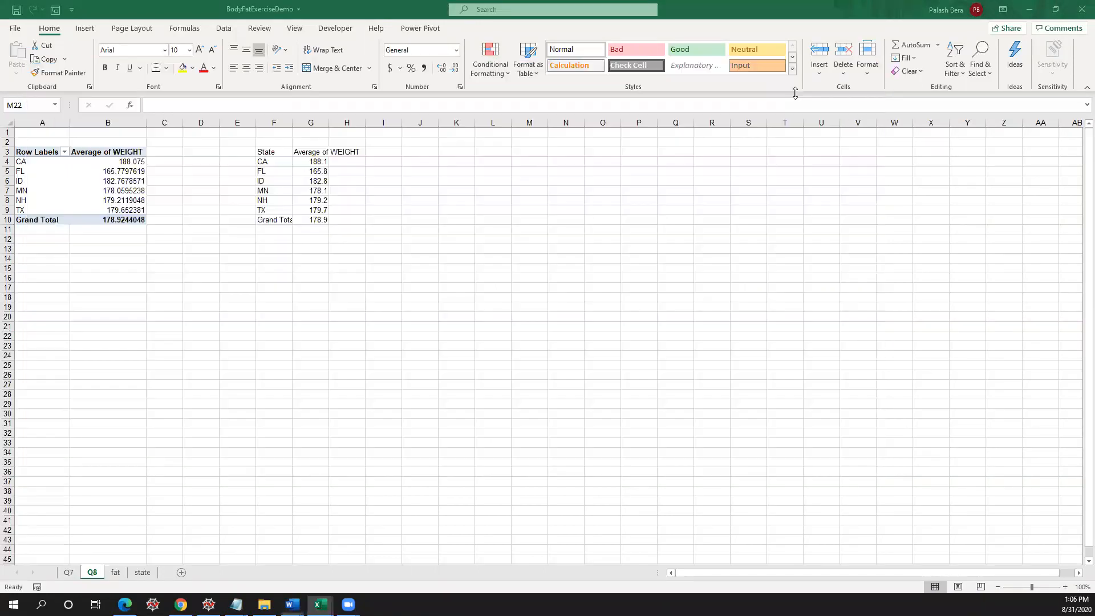
- Insert a PivotTable from the fat sheet's data range fat!$A$1:$U$253 on a new worksheet
click(63, 181)
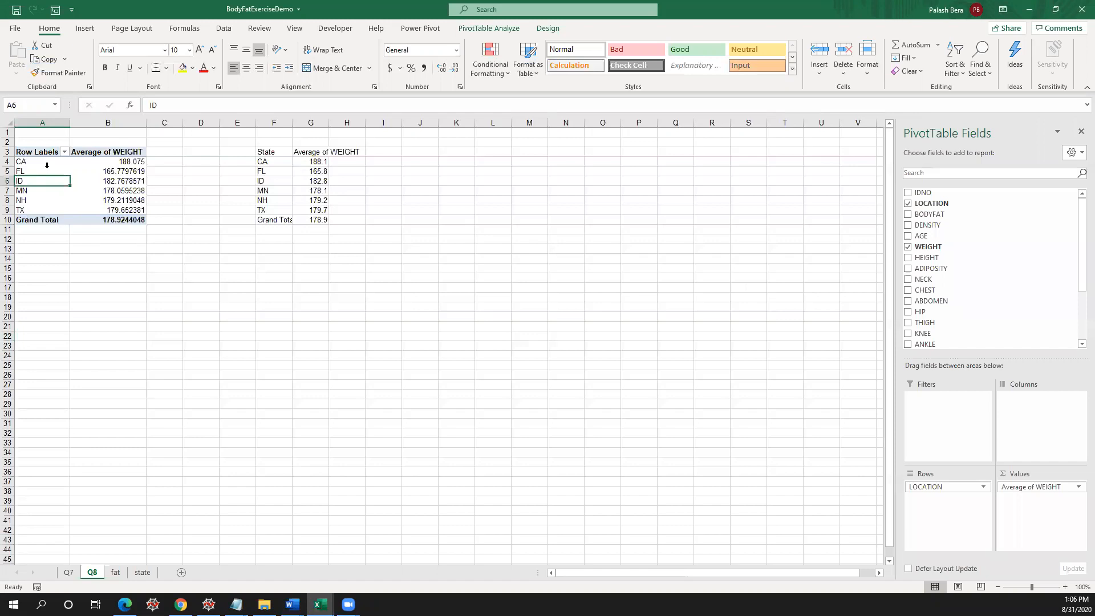
click(114, 573)
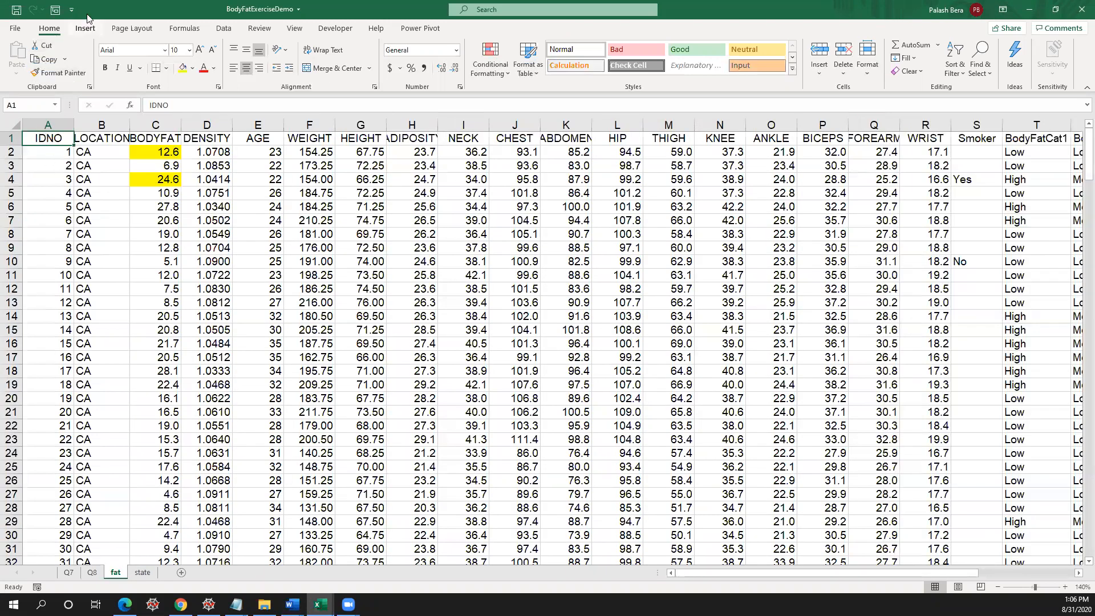
click(85, 28)
click(18, 61)
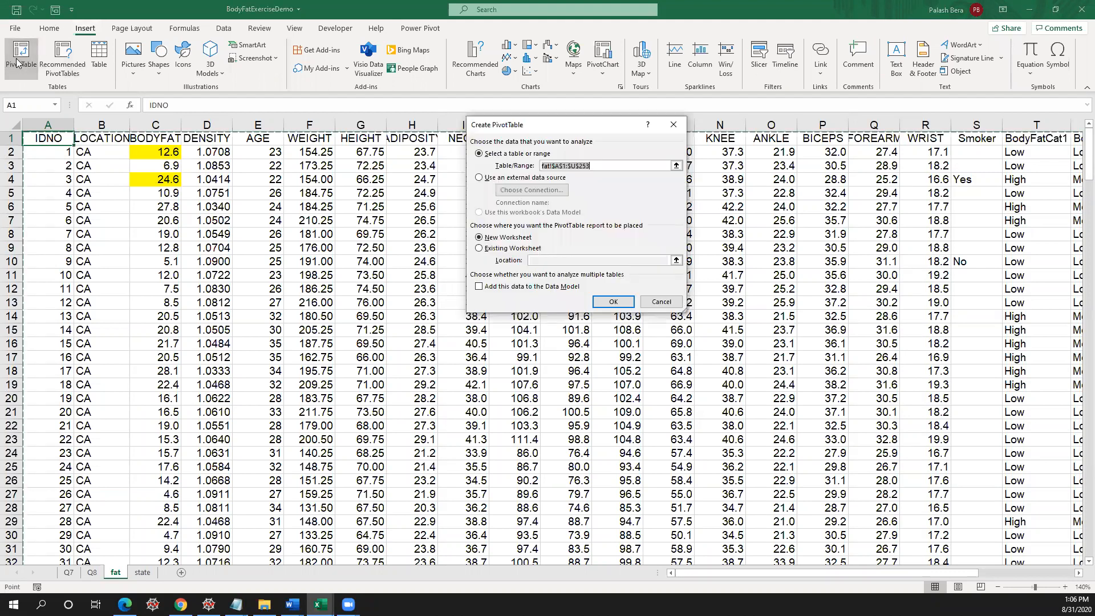
click(606, 303)
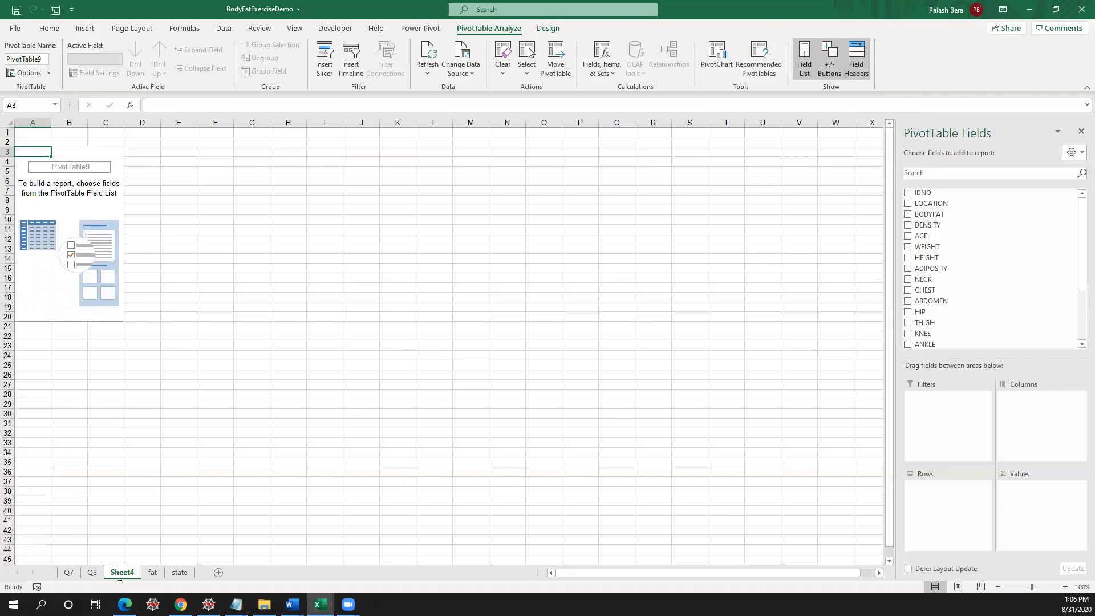
- Rename the new PivotTable's worksheet as Q9 and select the empty report
double_click(119, 575)
text(Q9)
click(69, 210)
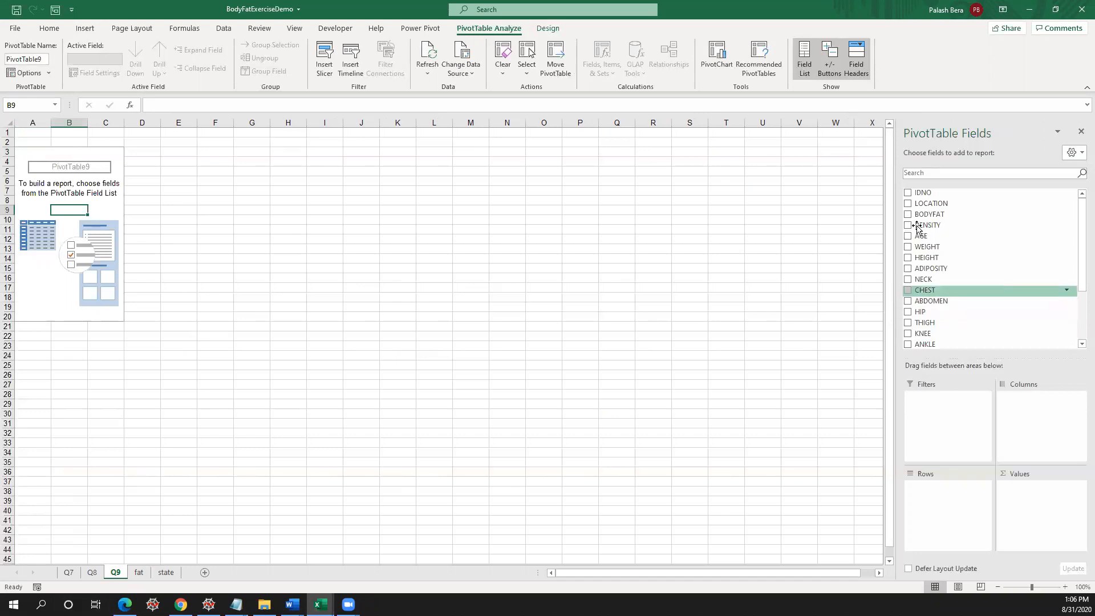
- Build the Q9 PivotTable with LOCATION as rows and BODYFAT as values, summarized by Average
click(908, 204)
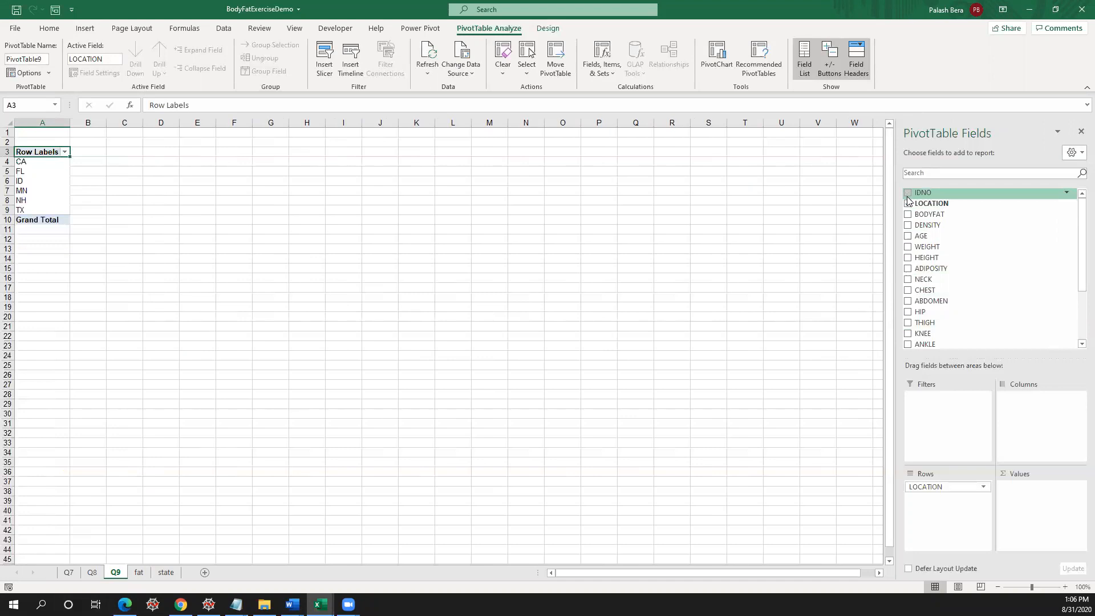
click(908, 215)
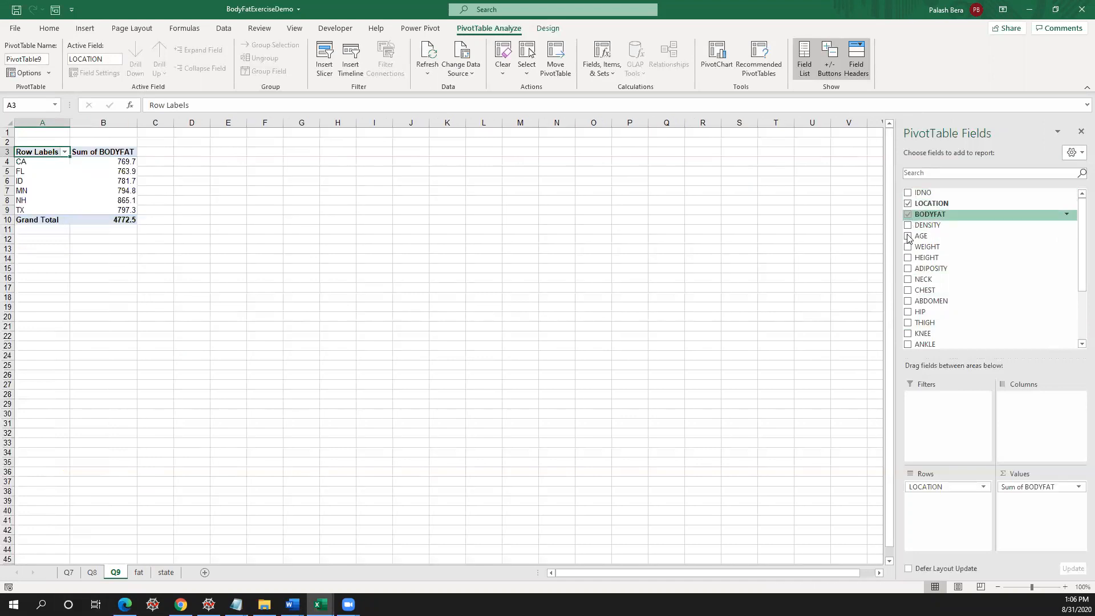
click(1079, 488)
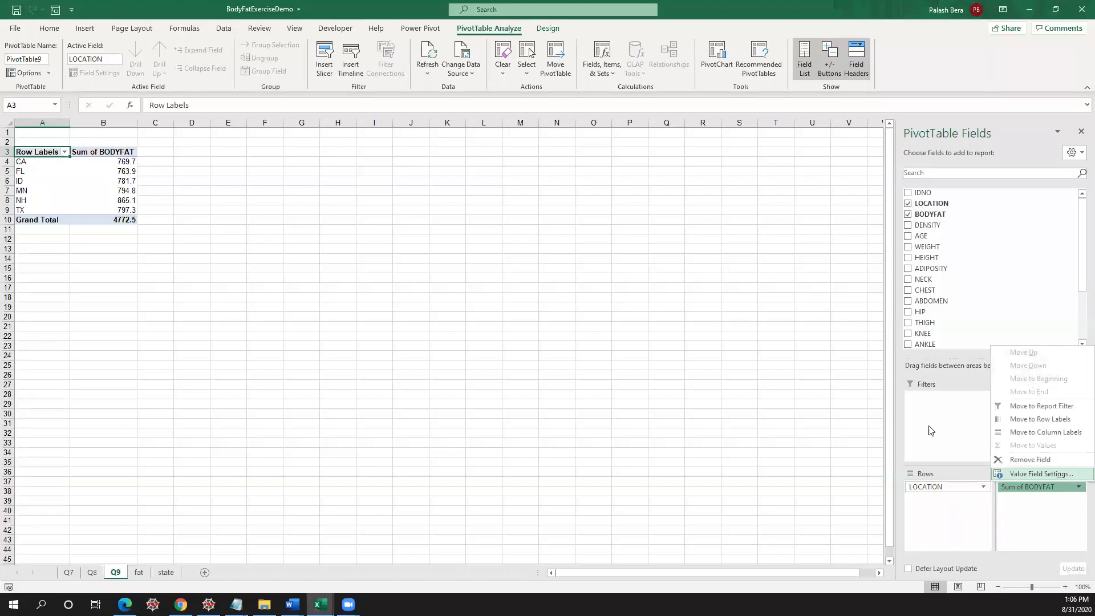
click(1058, 474)
click(500, 242)
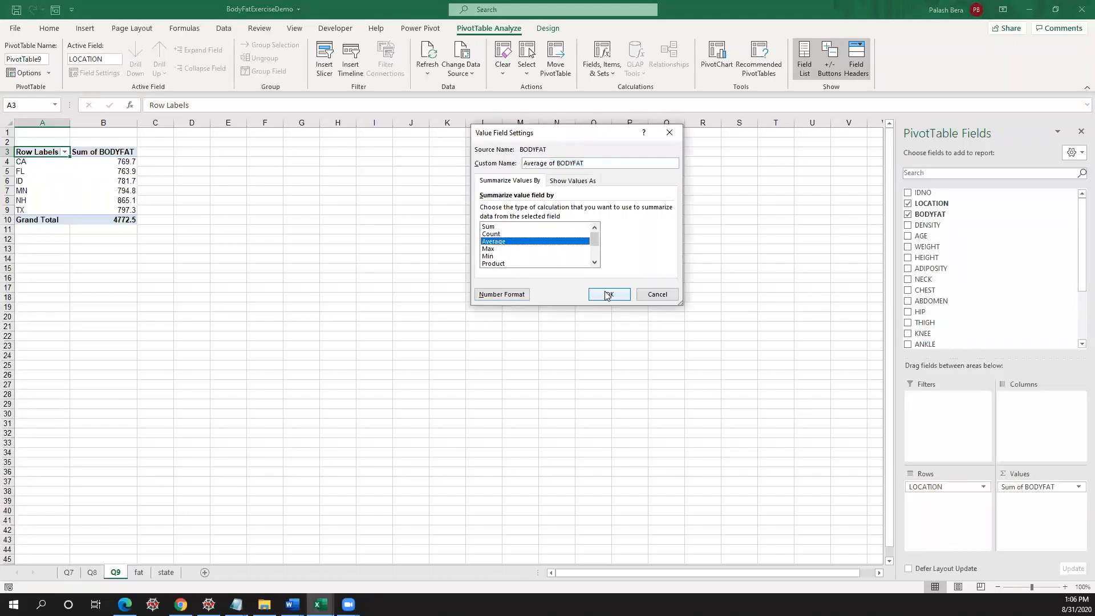
click(615, 296)
click(184, 392)
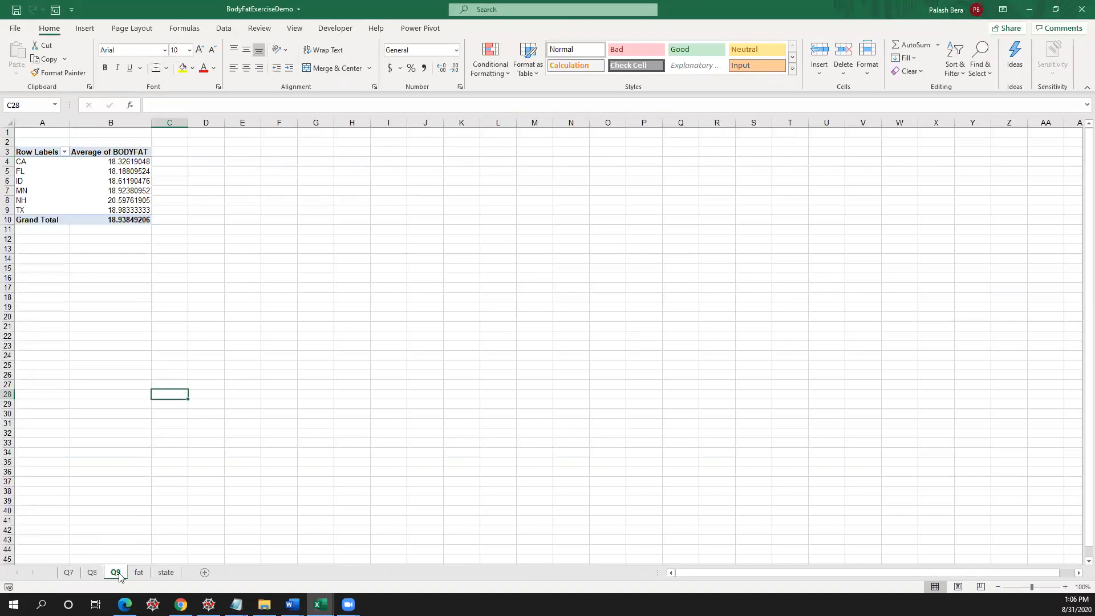
click(45, 261)
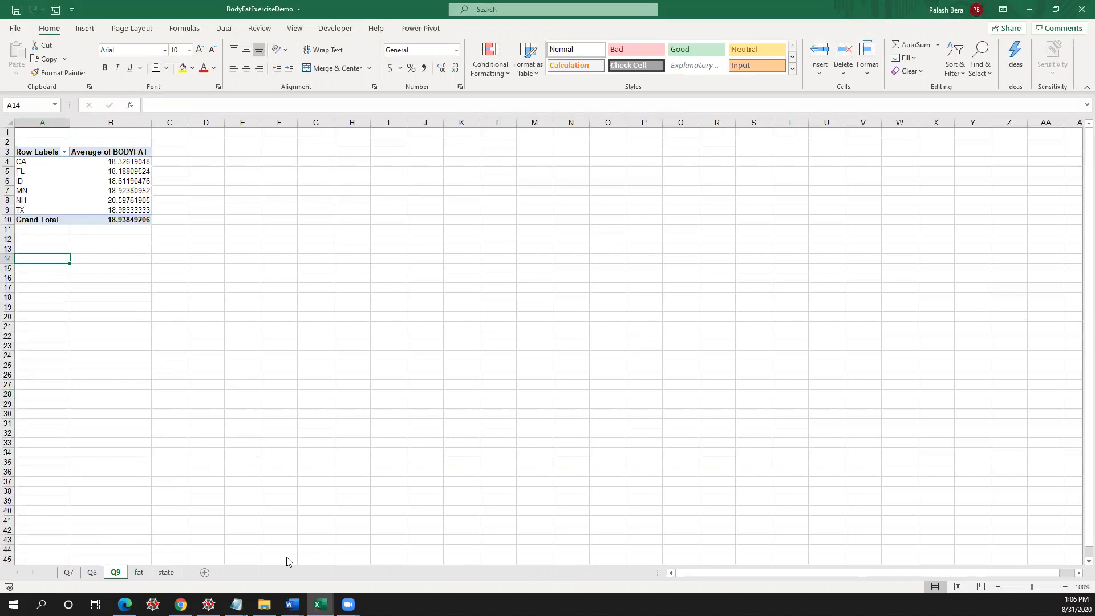
- Switch to the Word worksheet to read items 9 and 10, and return to the Excel workbook
click(236, 605)
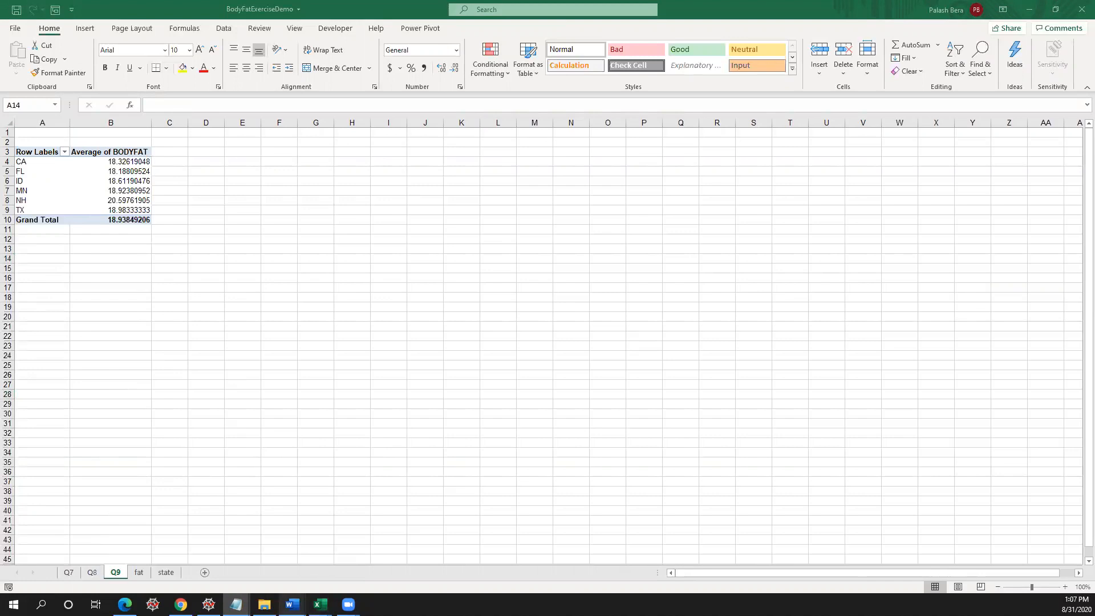
mouse_move(292, 605)
click(354, 551)
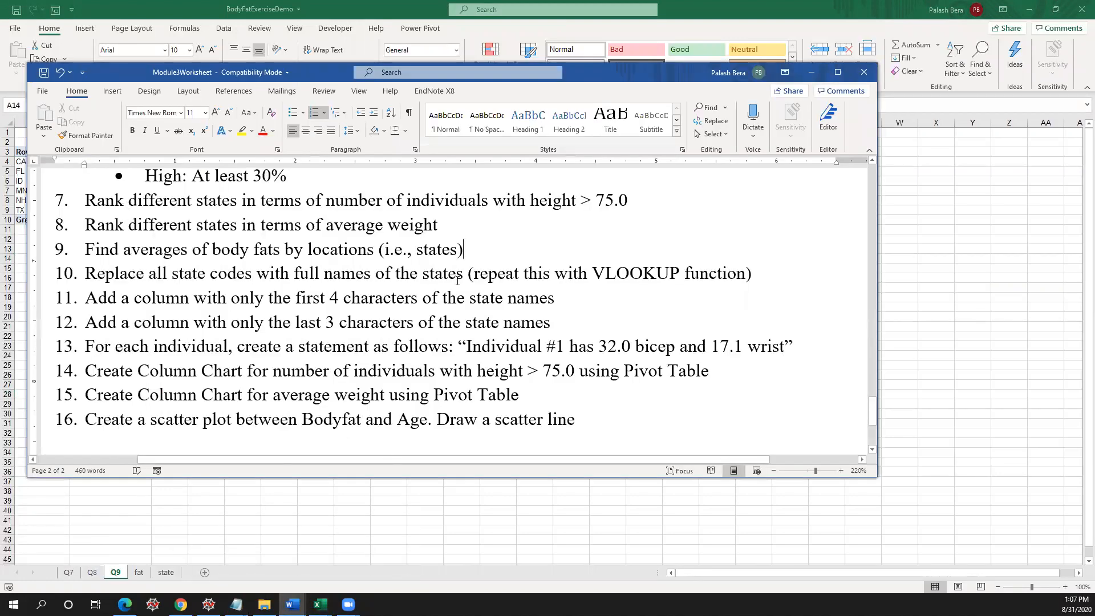
drag(469, 250, 95, 254)
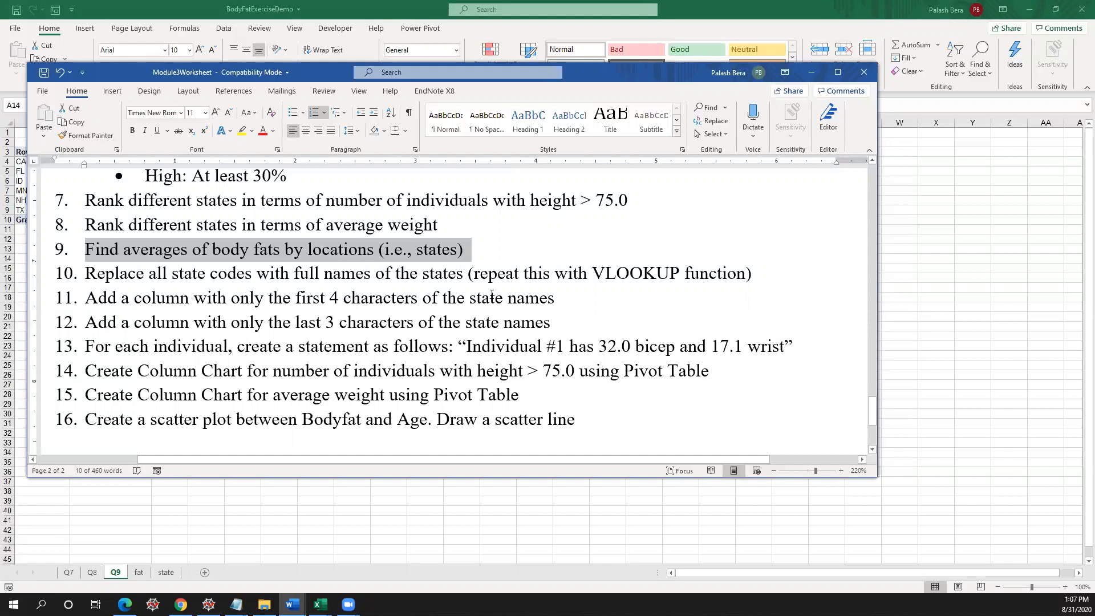
click(465, 273)
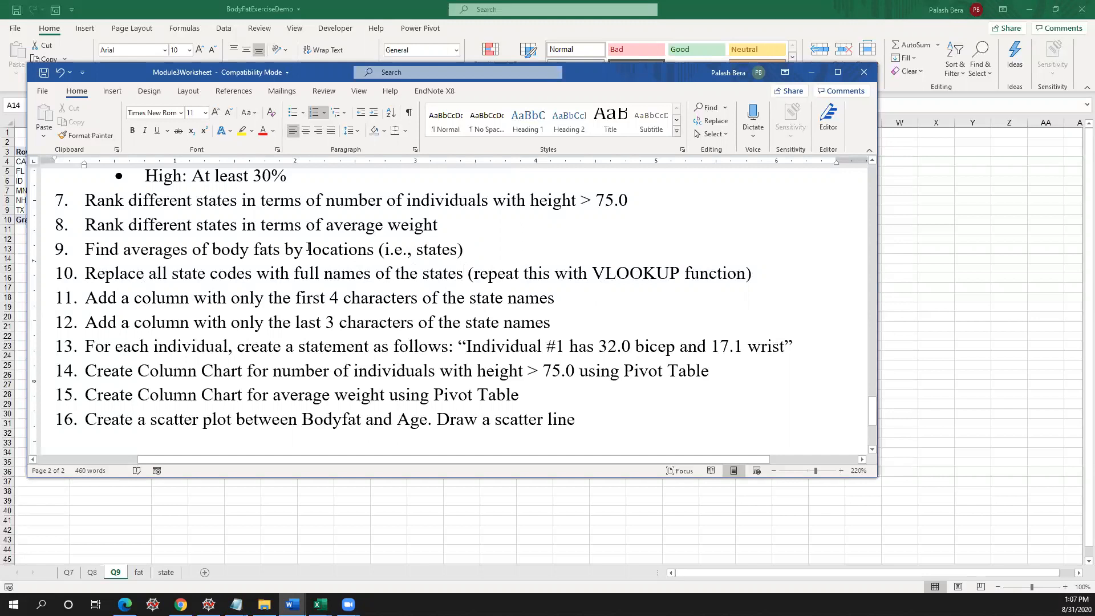
click(811, 73)
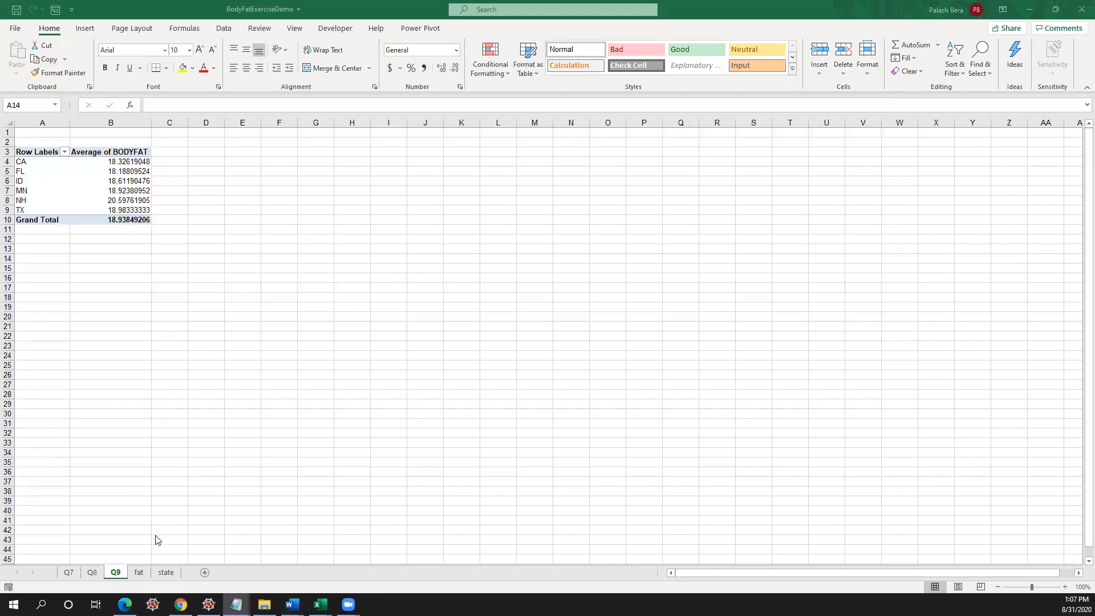
- Compare the LOCATION code in the fat sheet's cell B2 with the matching abbreviation and full name on the state sheet
click(145, 573)
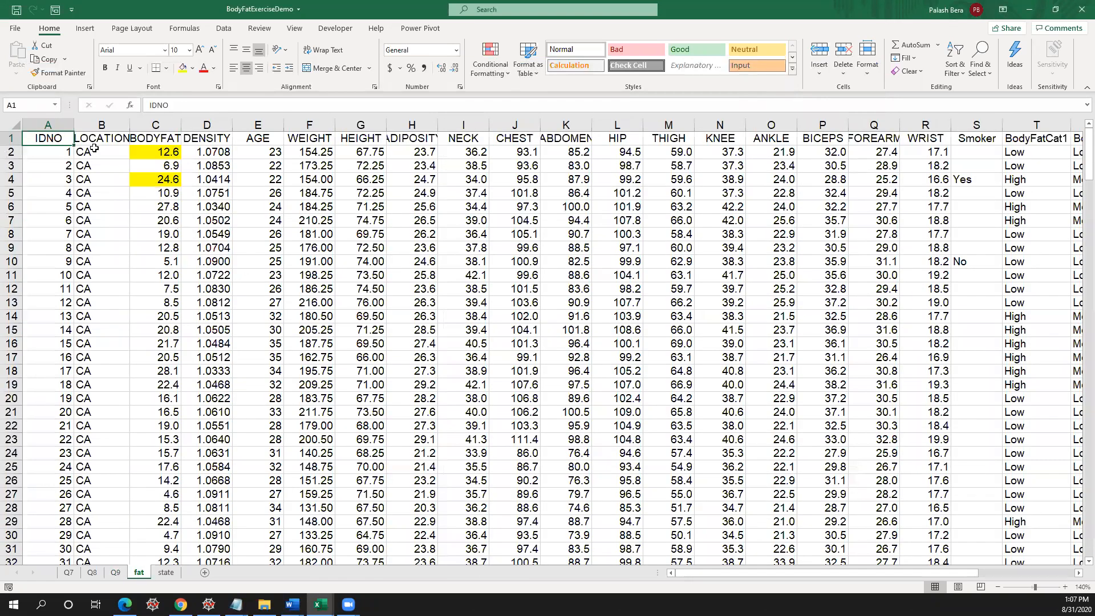
click(94, 149)
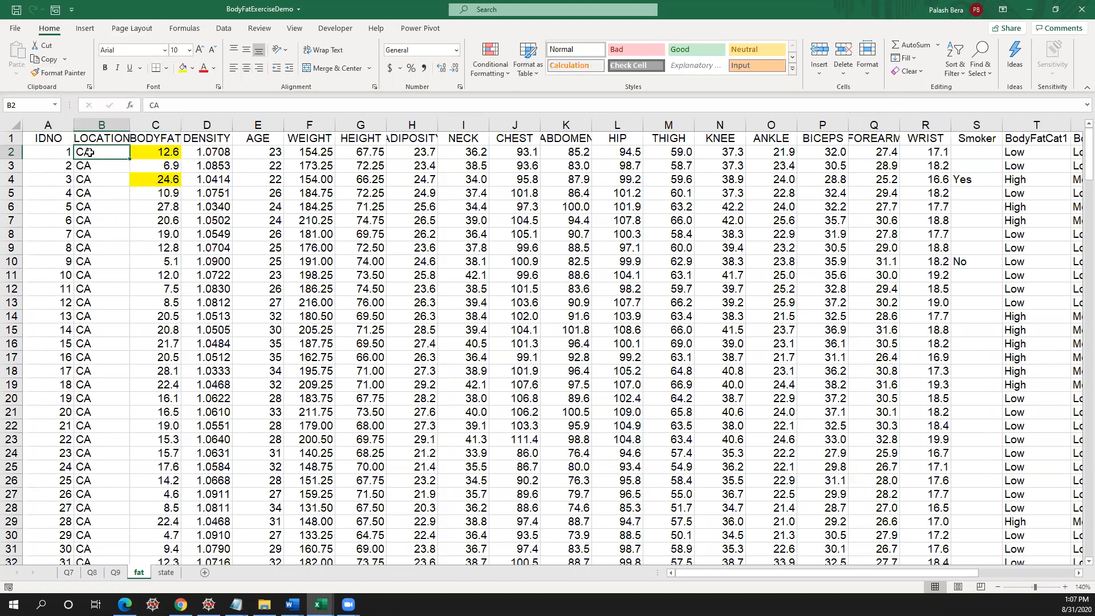
click(165, 573)
scroll(40, 251, up, 6)
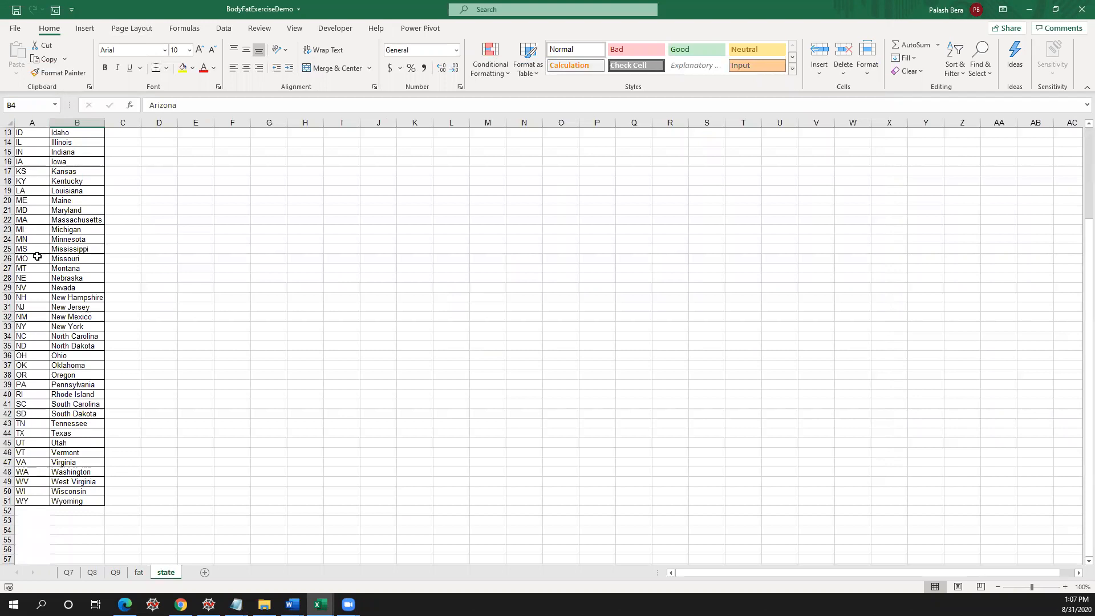
click(23, 182)
click(87, 180)
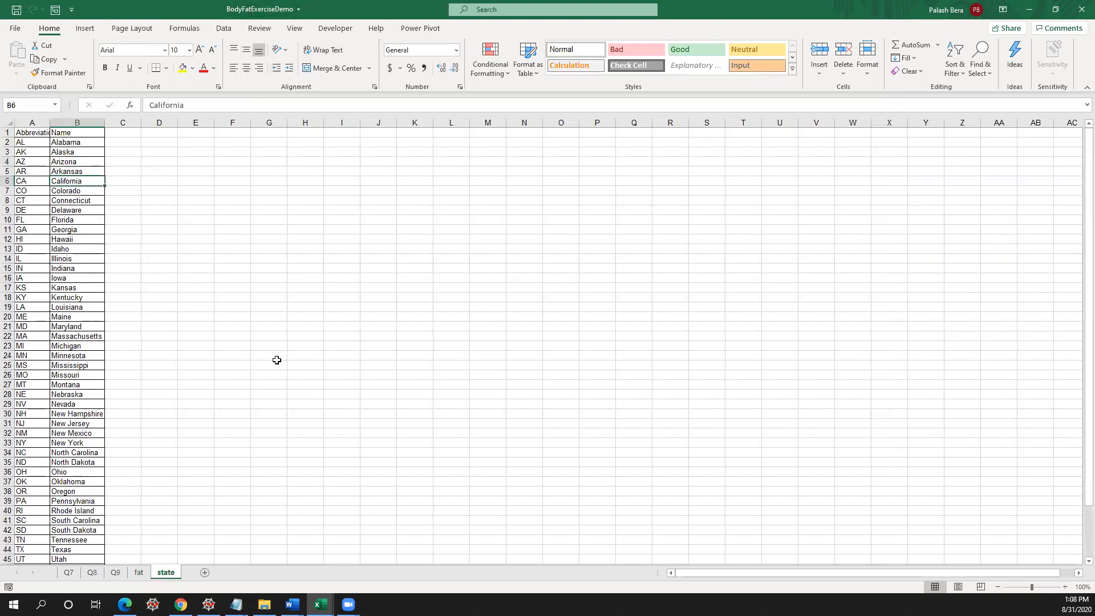
- Add a FullState column header in V1 of the fat sheet and enter California in V2
click(140, 573)
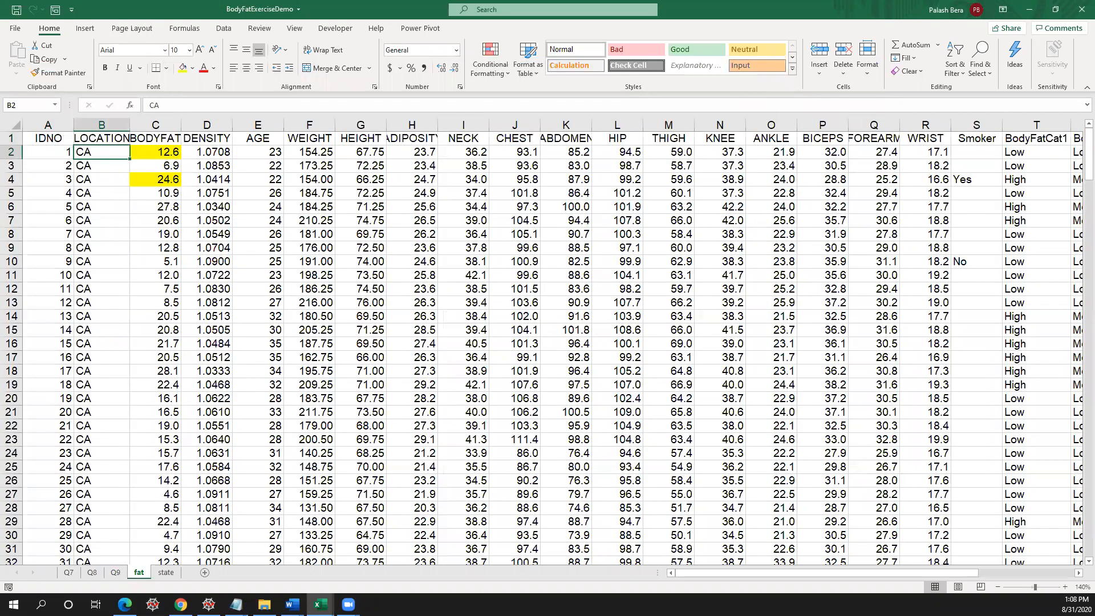
drag(826, 573, 905, 578)
click(902, 138)
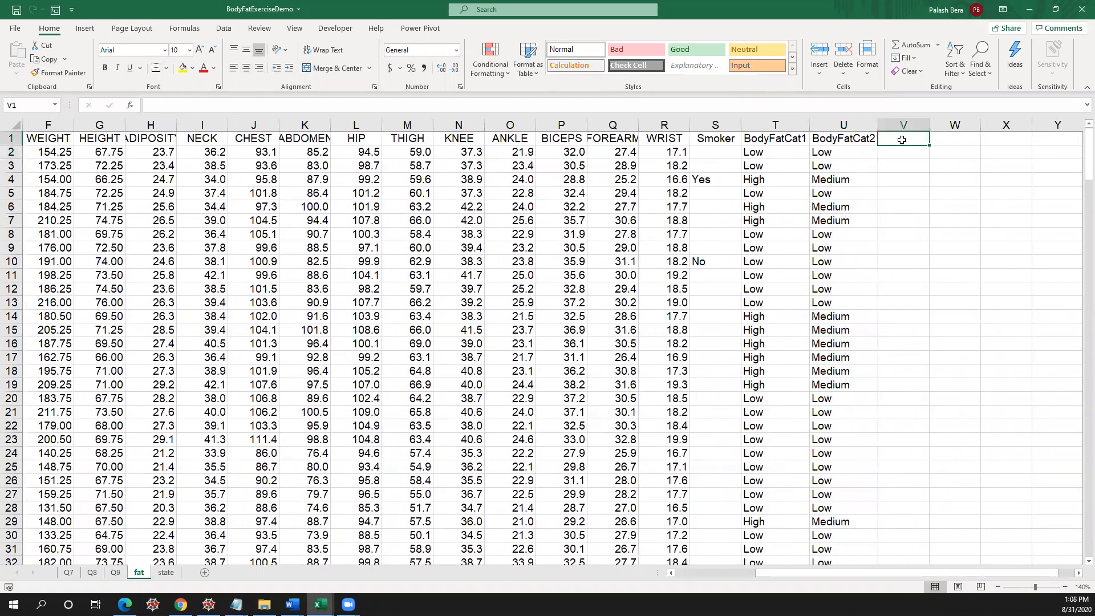
text(Ful)
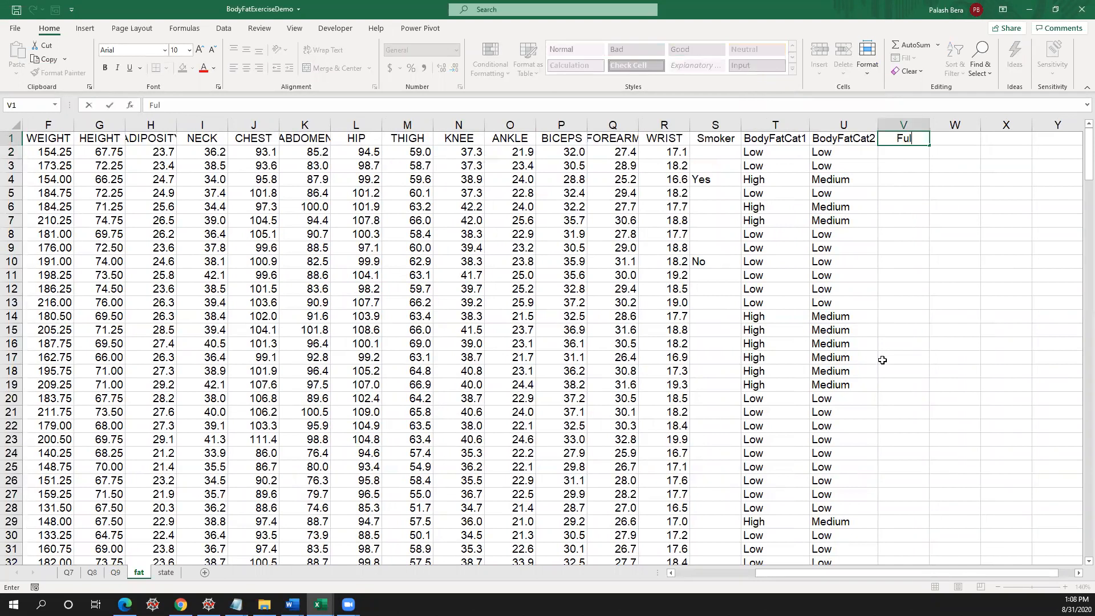
text(lState)
key(Return)
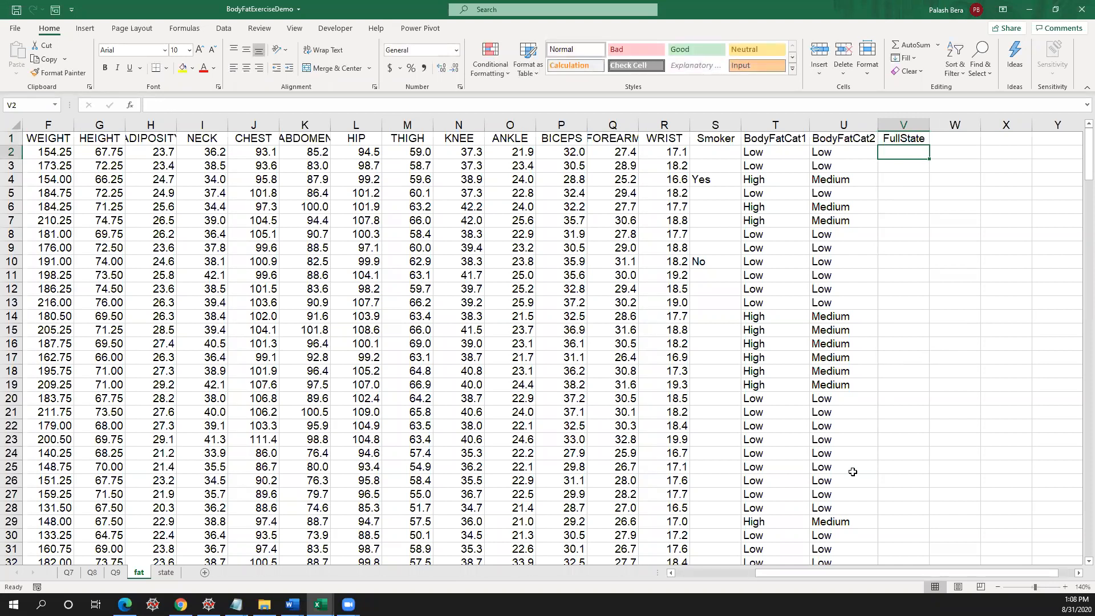
text(Calif)
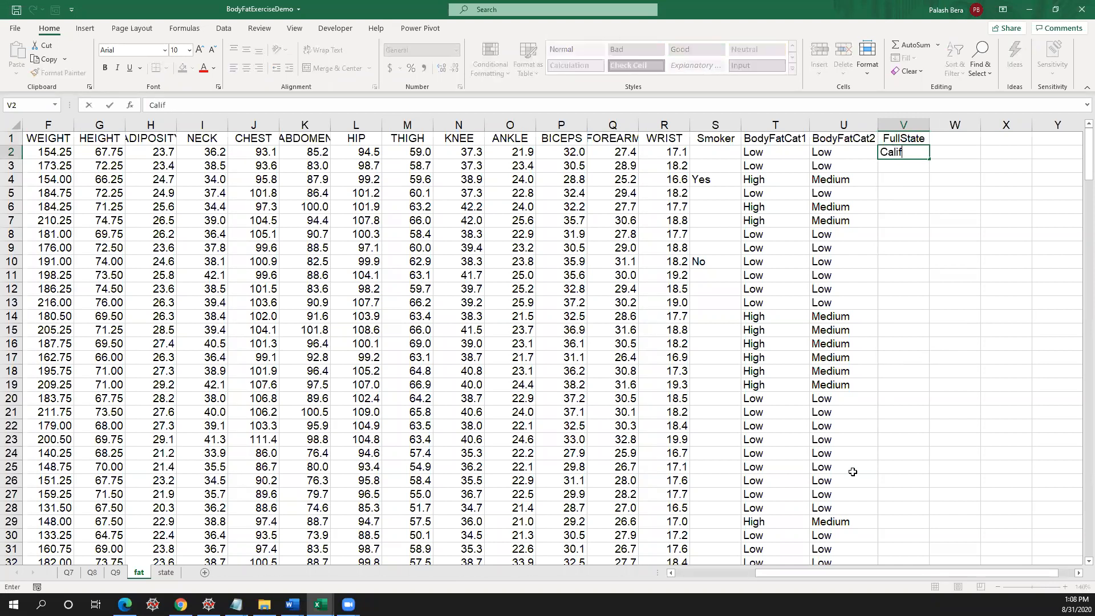
text(ornia)
key(alt+Tab)
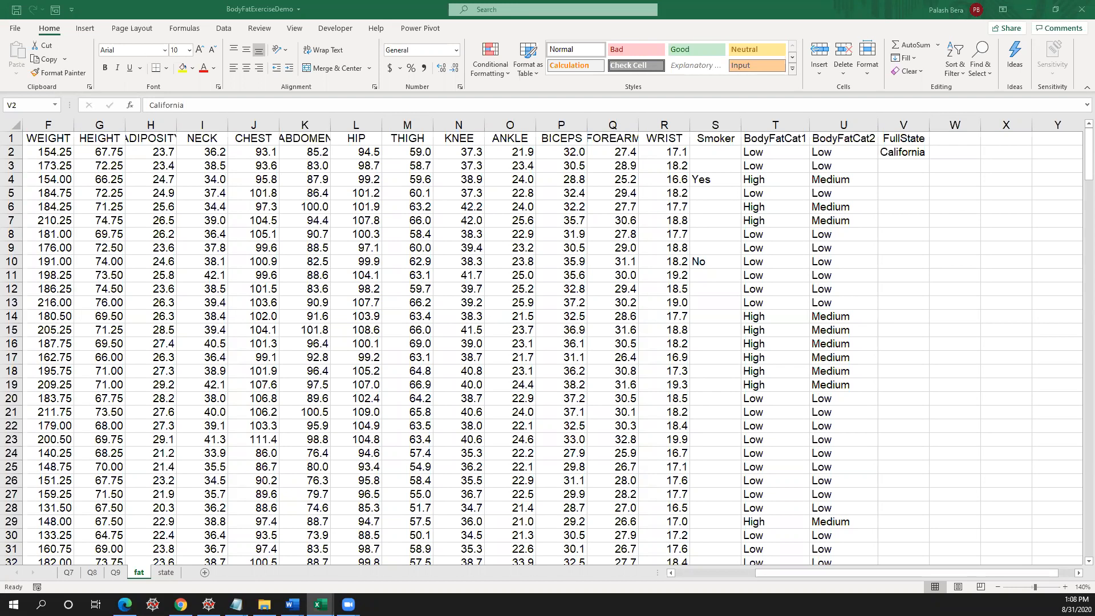
- Turn on filters for the fat sheet's header row and check the distinct state codes in the LOCATION column
drag(857, 573, 708, 574)
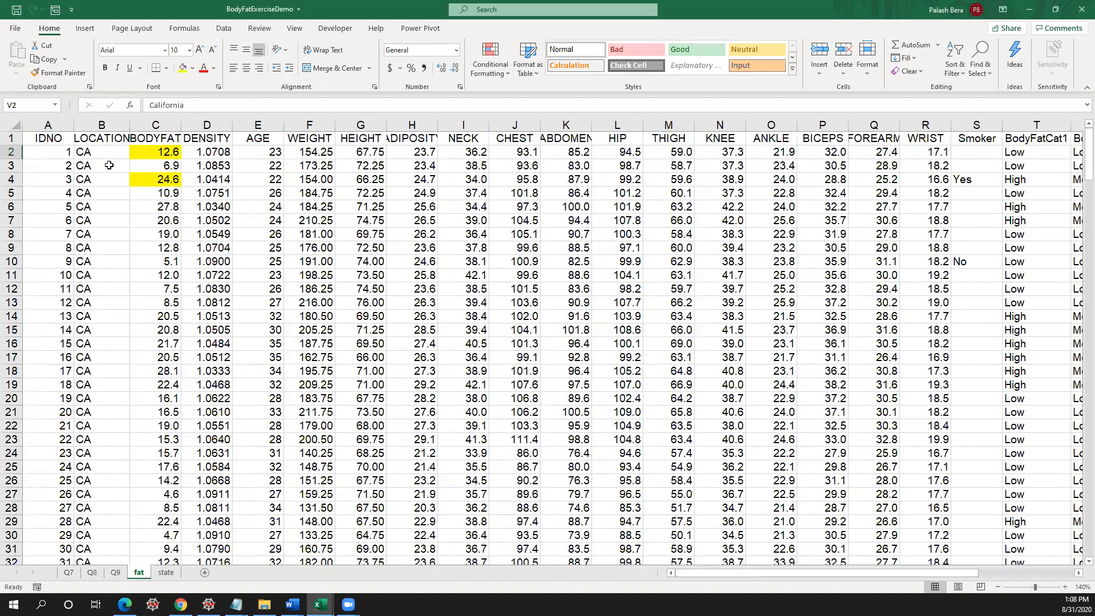
click(113, 137)
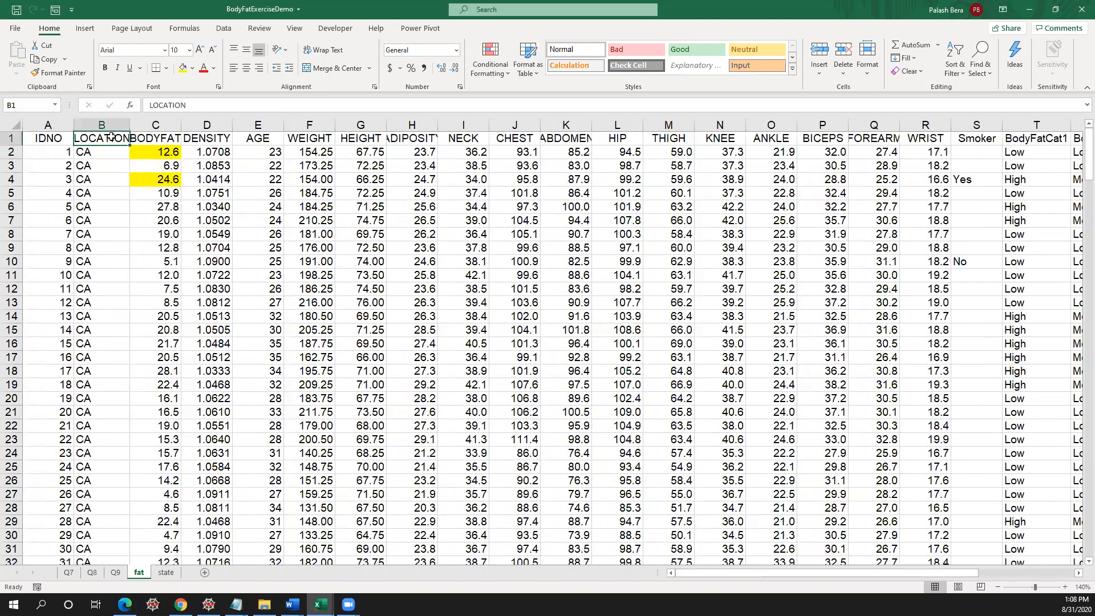
click(960, 69)
click(969, 143)
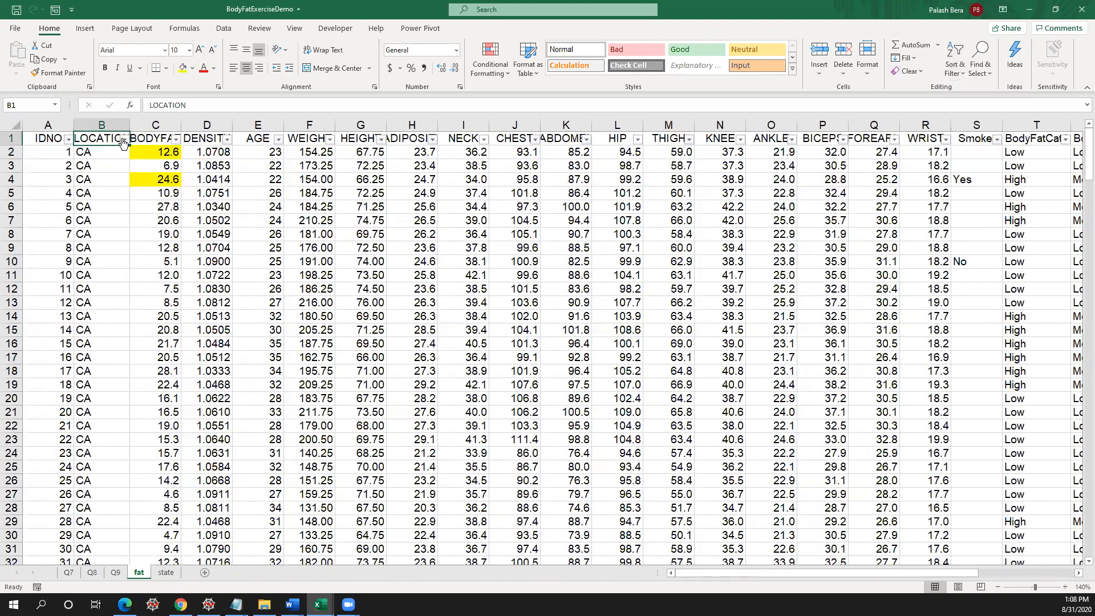
key(ctrl+shift+Down)
click(124, 139)
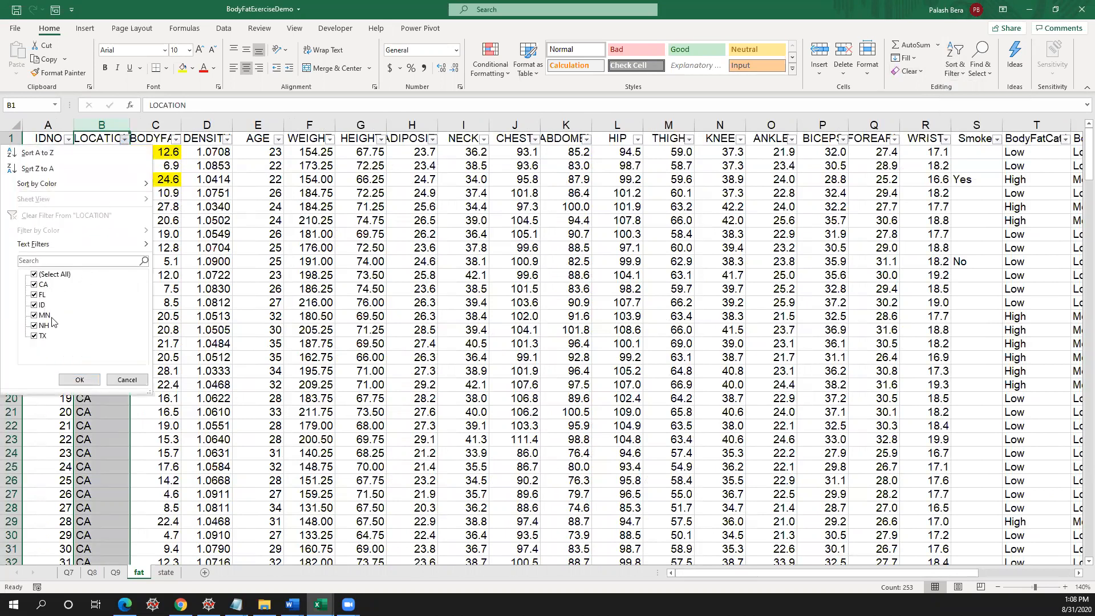
click(128, 380)
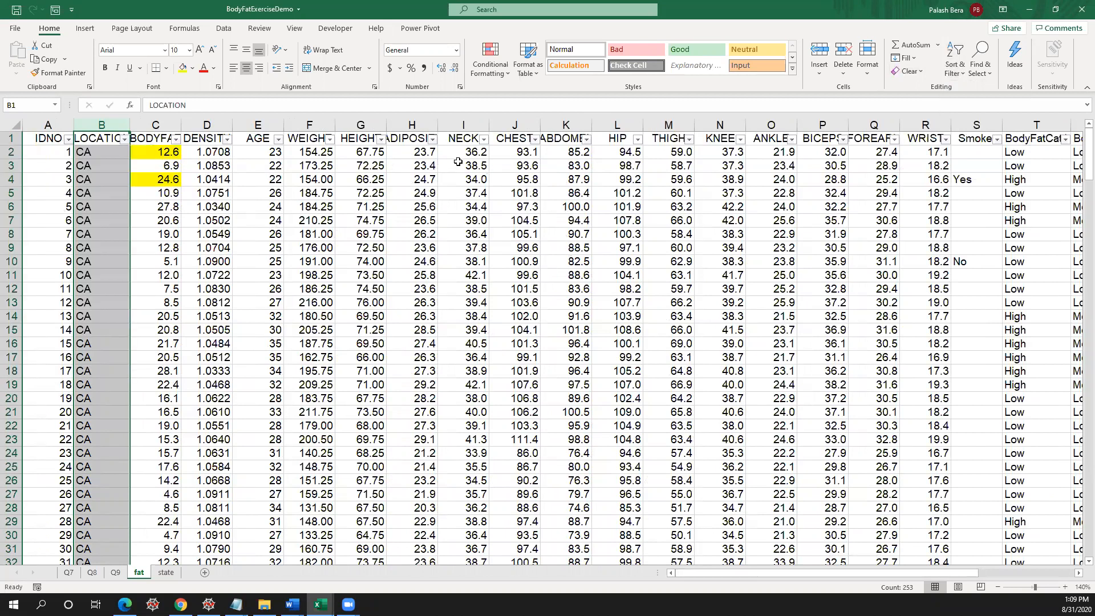
click(391, 335)
- Select V2 under FullState, switch to Notepad and draft =IF(B2="CA", "California",IF(B2="FL", "Florida" on the new formula line
click(927, 571)
drag(917, 573, 1030, 570)
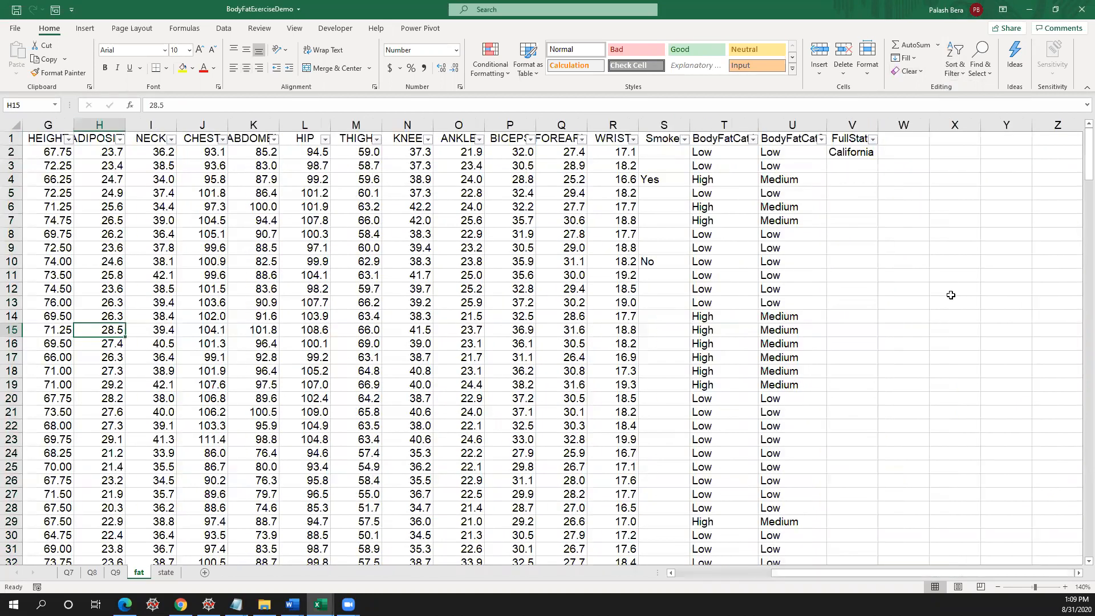
click(855, 155)
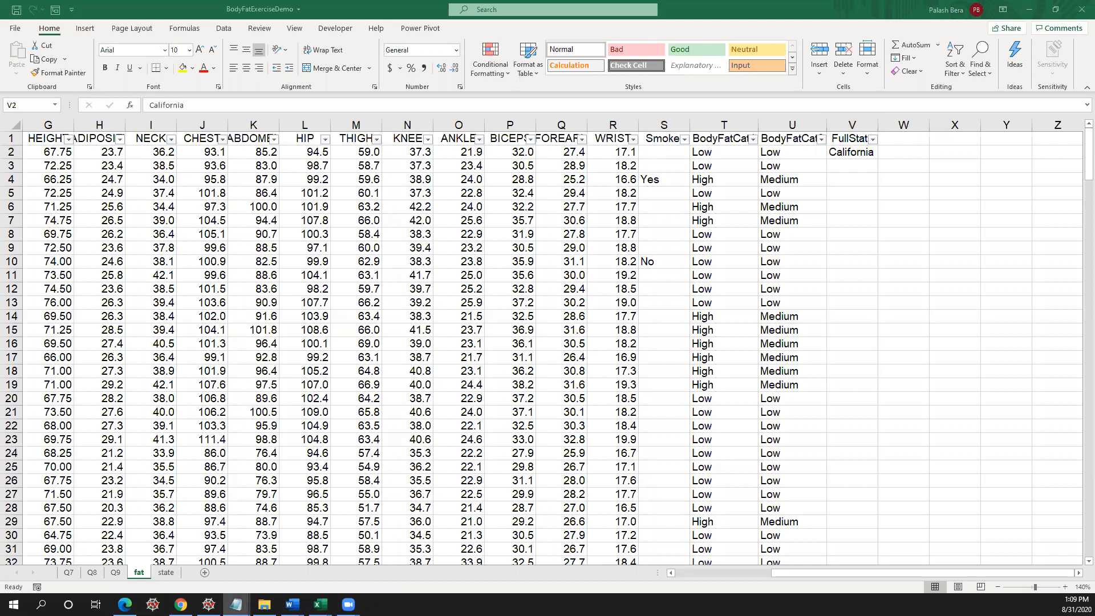
drag(1094, 168, 901, 155)
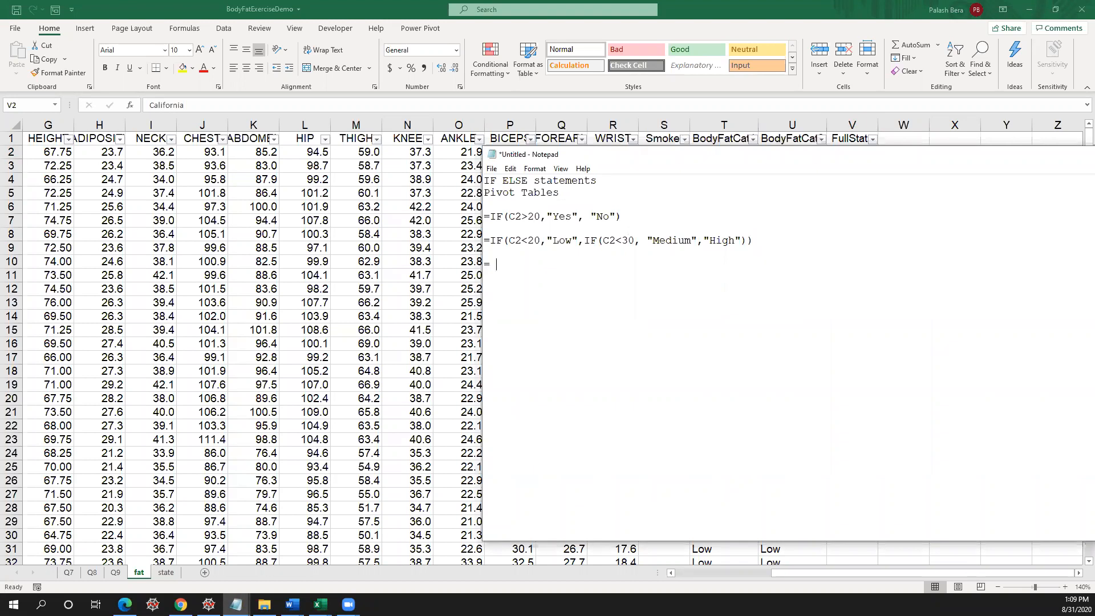
text(IF()
text(B2="CA", "California)
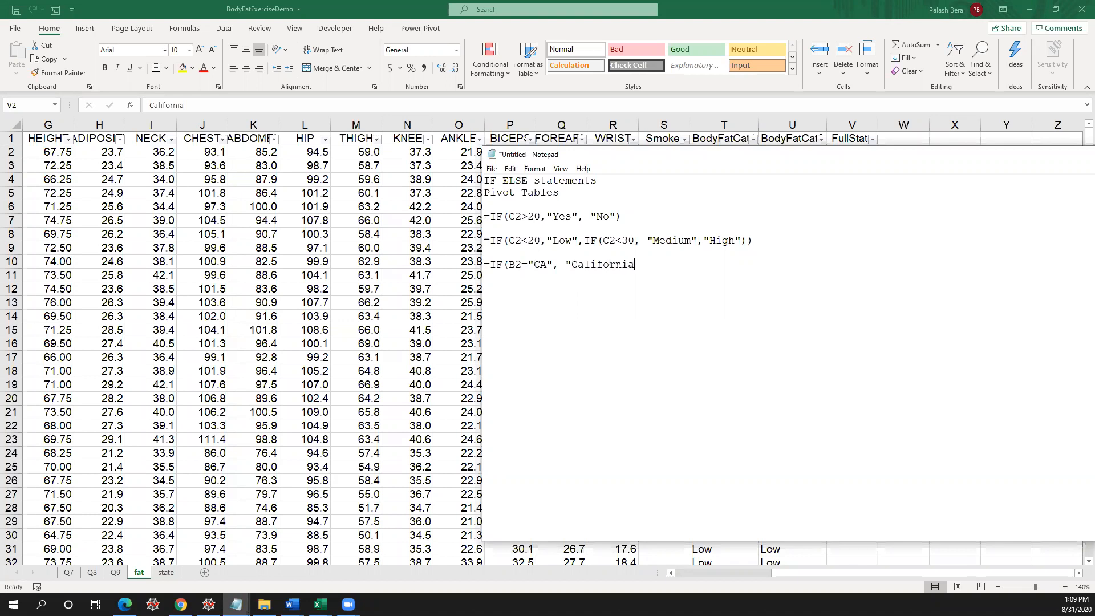
text(")
text(IF(B2="FL", "Florida")
- Paste the complete nested IF formula converting B2's CA, FL, ID, TX, MN and NH codes below the draft, and widen the Notepad window
key(alt+Tab)
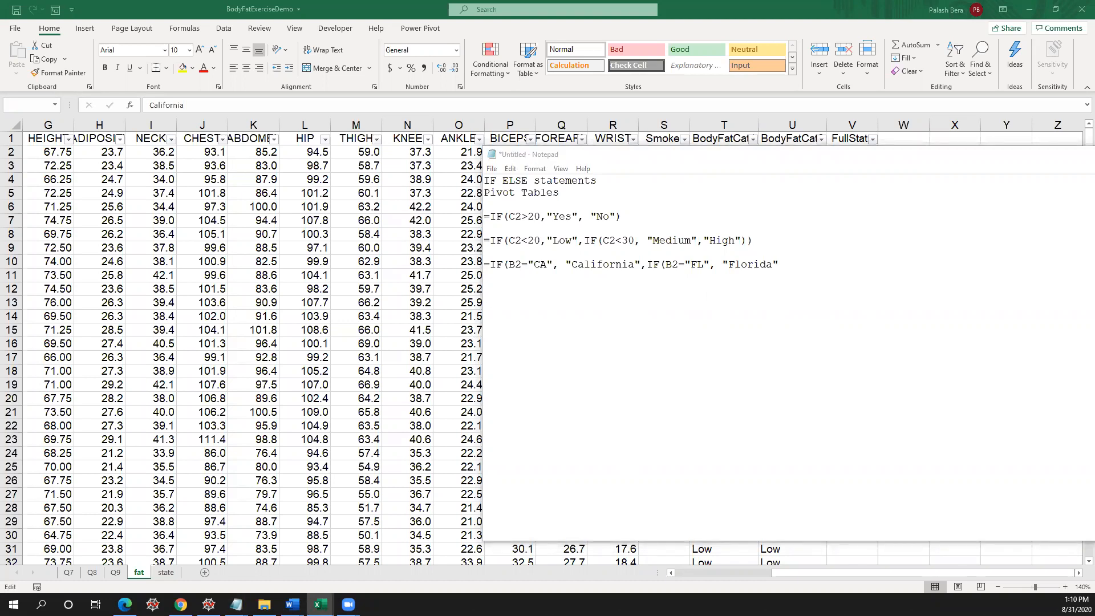
key(alt+Tab)
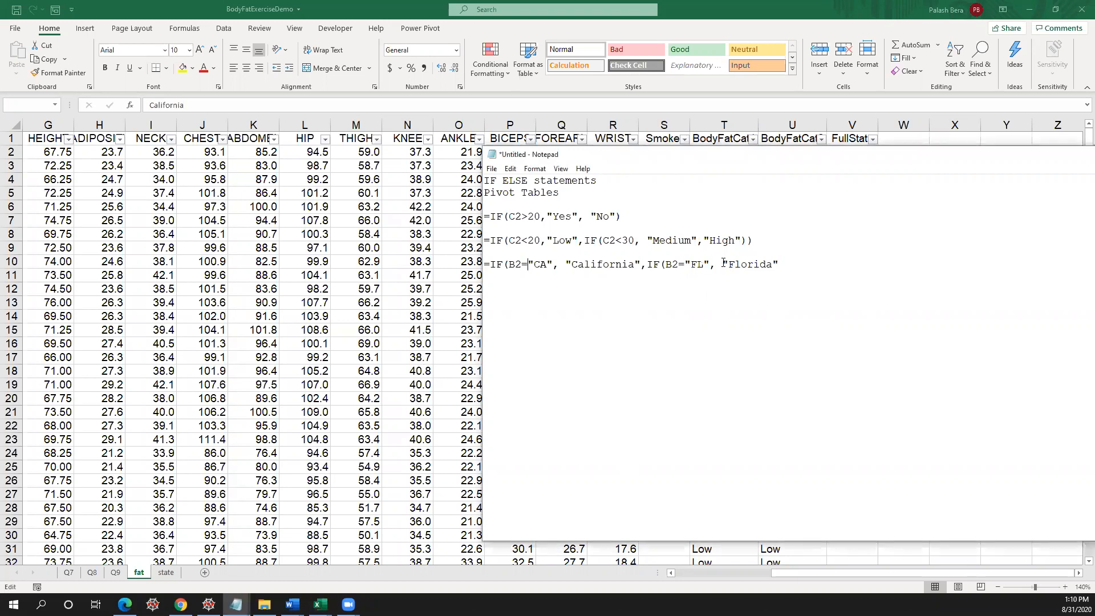
click(792, 257)
click(794, 267)
key(Return)
key(Return)
key(ctrl+v)
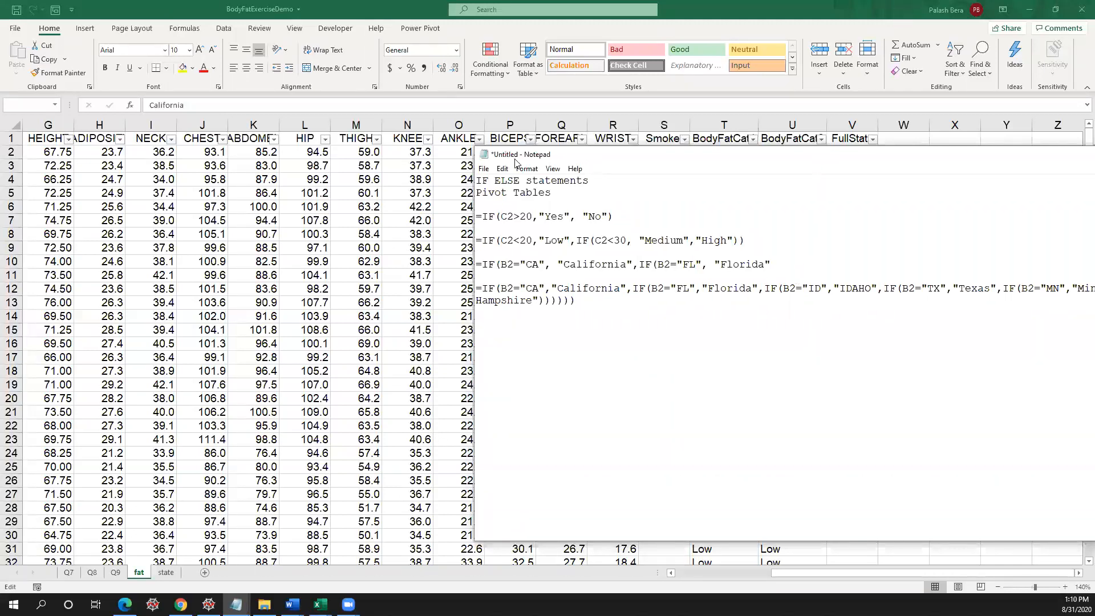
drag(517, 163, 178, 163)
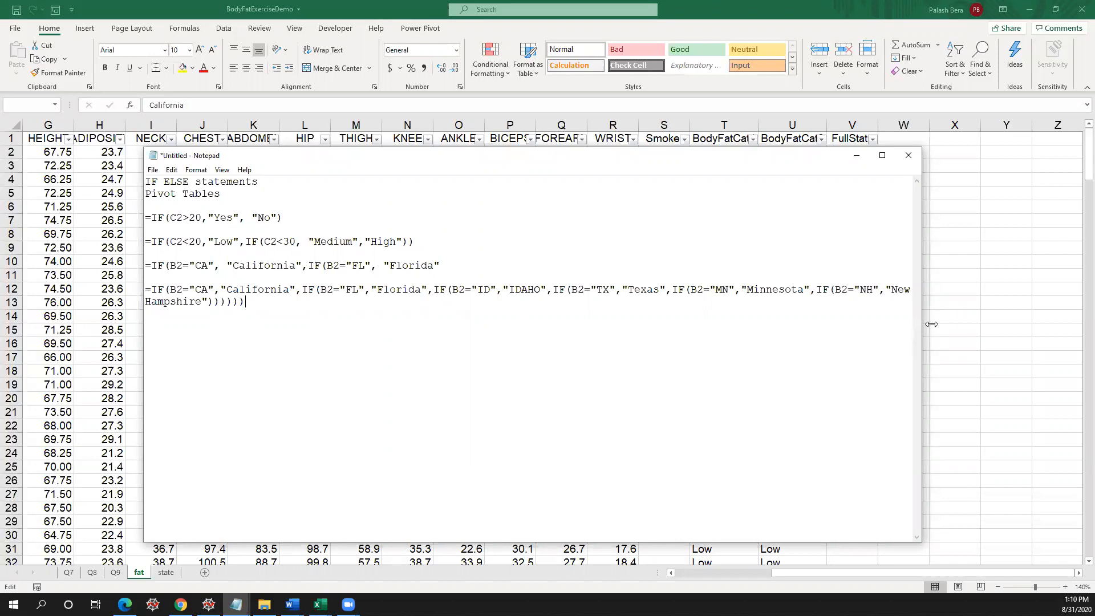
drag(931, 324, 1048, 325)
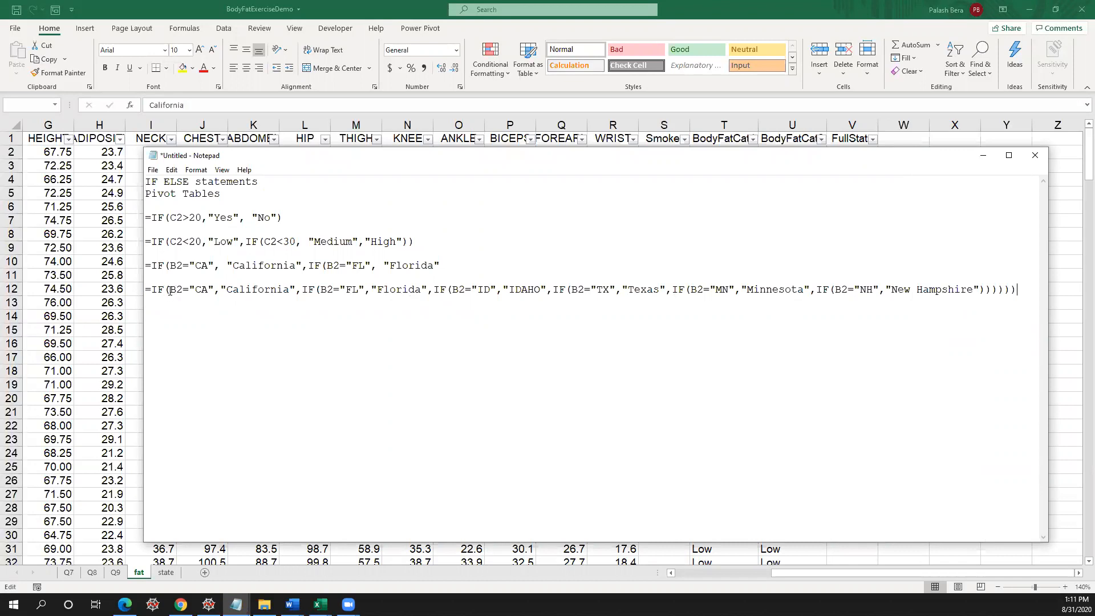
- Copy the complete nested IF formula from Notepad, return to Excel and enter it in V2 of the fat sheet in place of California
drag(996, 290, 980, 290)
drag(1025, 291, 153, 316)
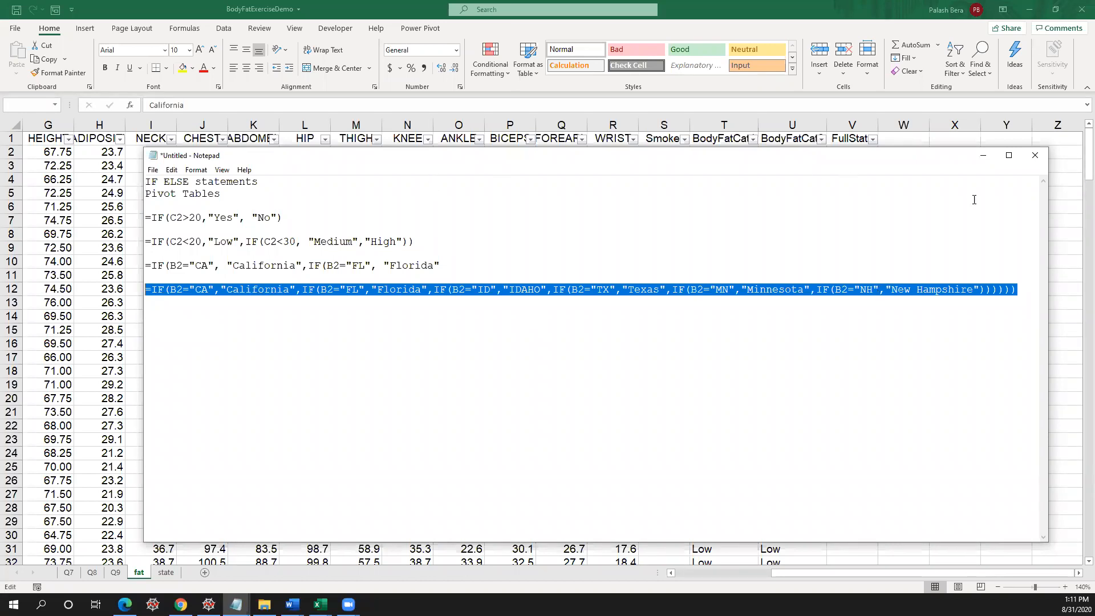
click(982, 155)
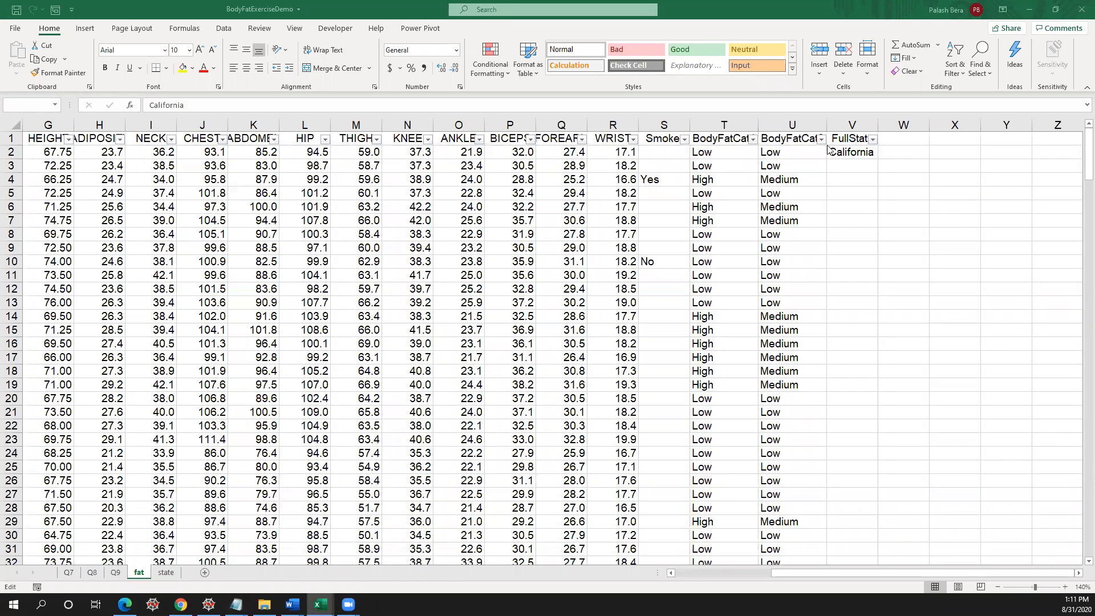
text(=IF(B2="CA","California",IF(B2="FL","Florida",IF(B2="ID","IDAHO",IF(B2="TX","Texas",IF(B2="MN","Minnesota",IF(B2="NH","New Hampshire")))))))
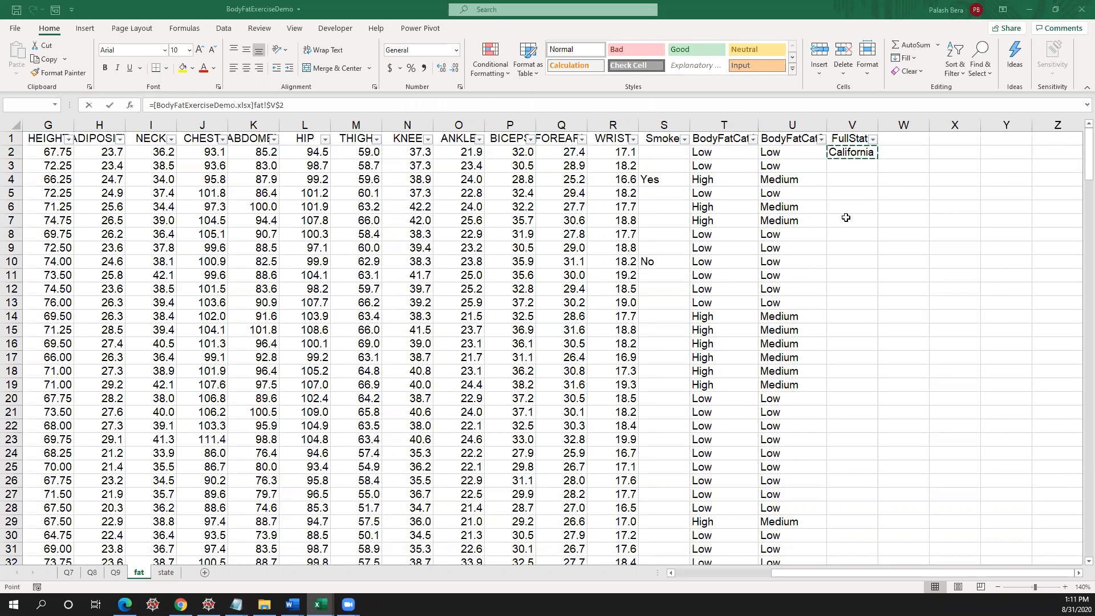
key(Escape)
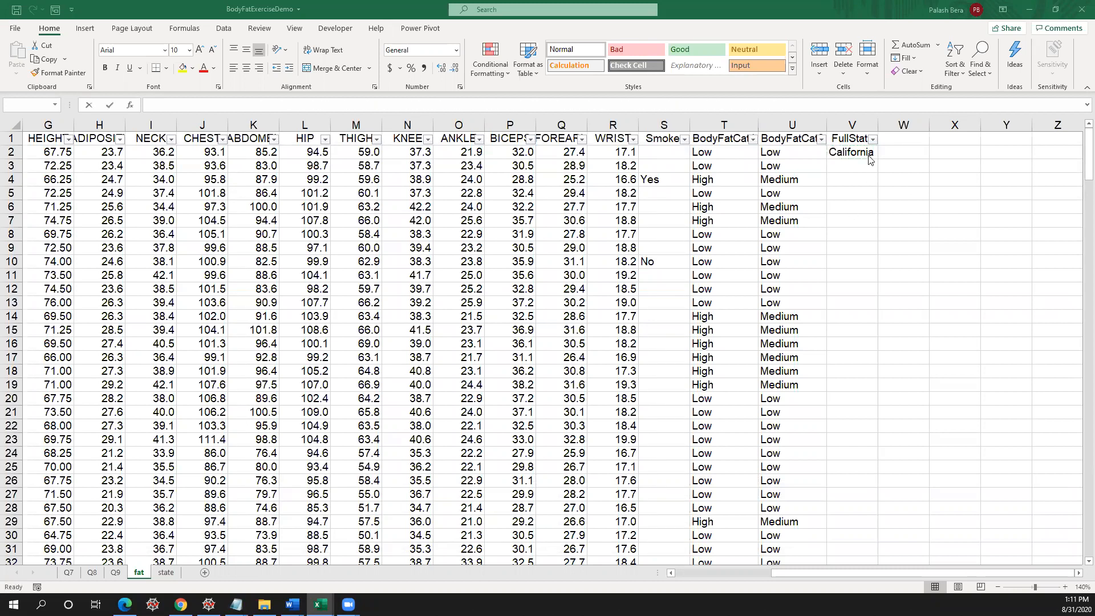
click(862, 155)
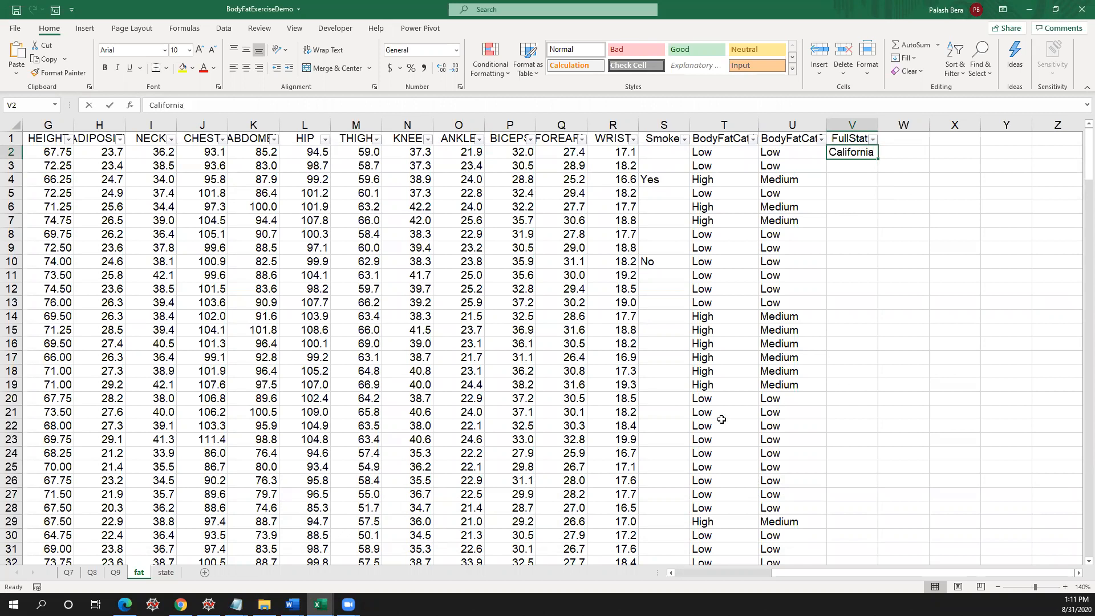
key(Delete)
text(=IF(B2="CA","California",IF(B2="FL","Florida",IF(B2="ID","IDAHO",IF(B2="TX","Texas",IF(B2="MN","Minnesota",IF(B2="NH","New Hampshire")))))))
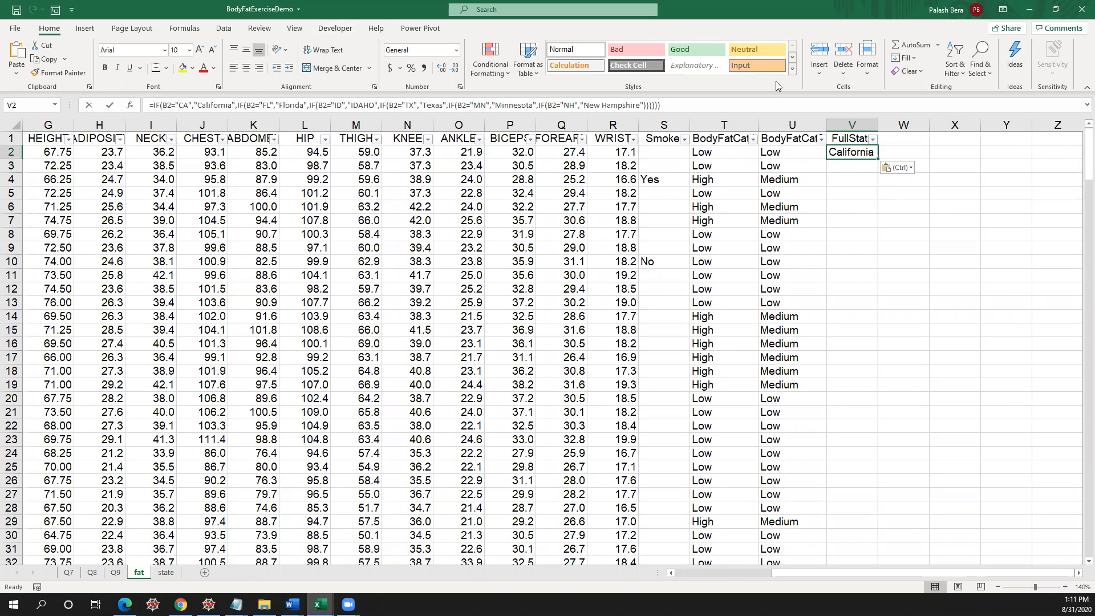
- Fill the nested IF formula from V2 down the whole FullState column and review the state names down to the last rows
double_click(878, 158)
scroll(874, 348, down, 9)
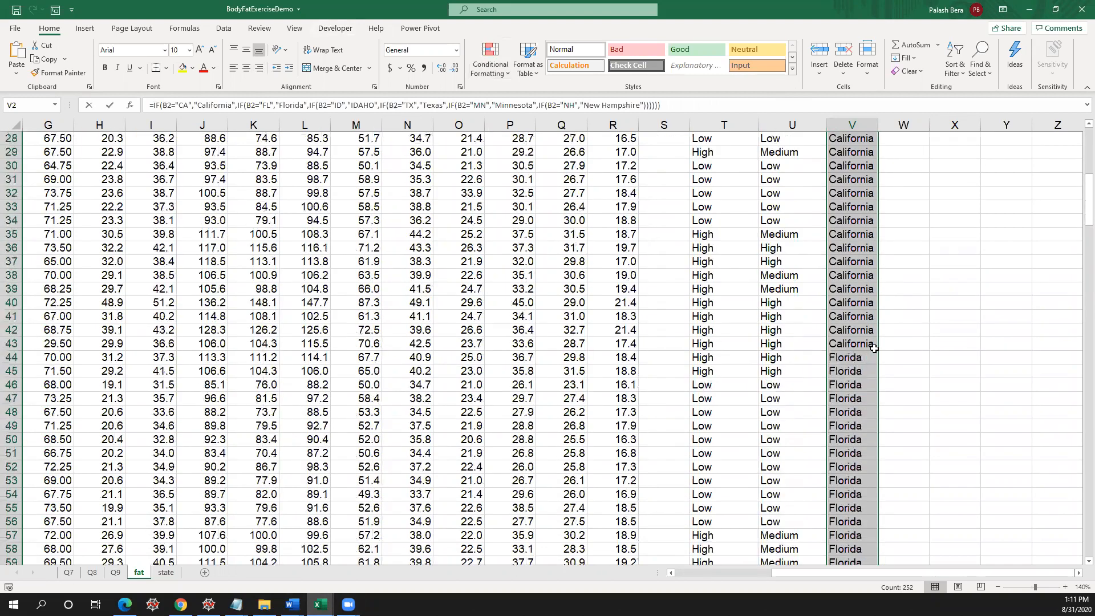
scroll(874, 348, down, 20)
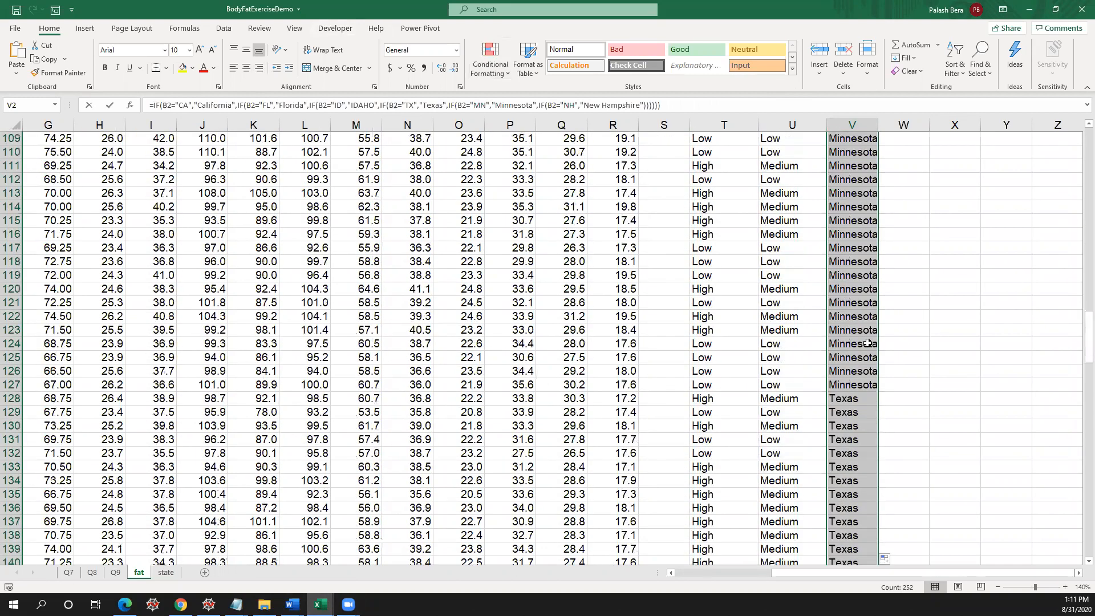
scroll(868, 343, down, 20)
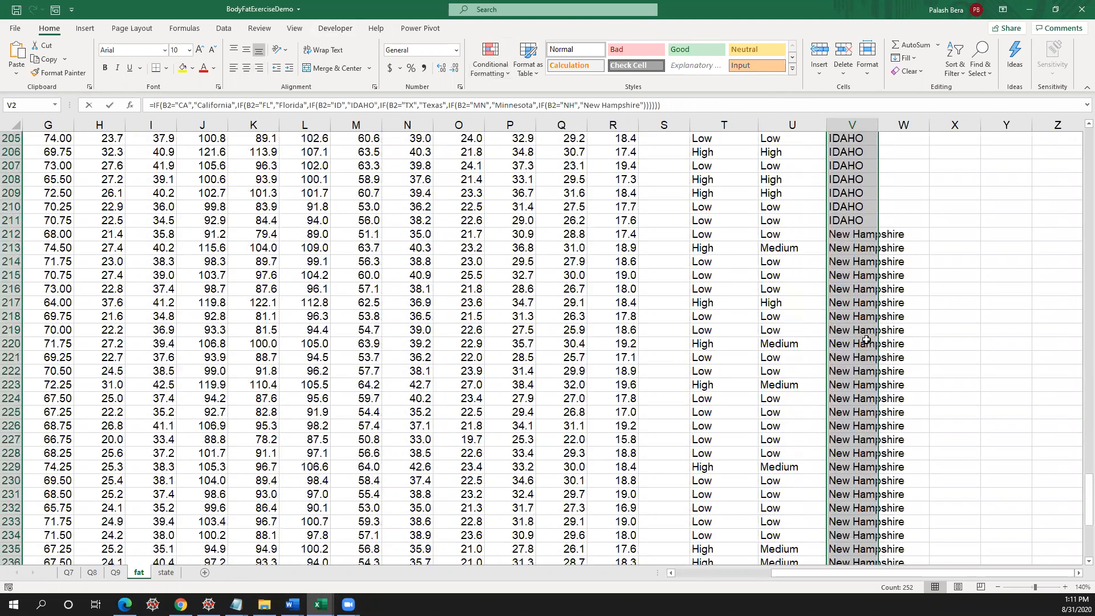
scroll(867, 340, down, 12)
scroll(887, 295, up, 8)
scroll(887, 295, up, 20)
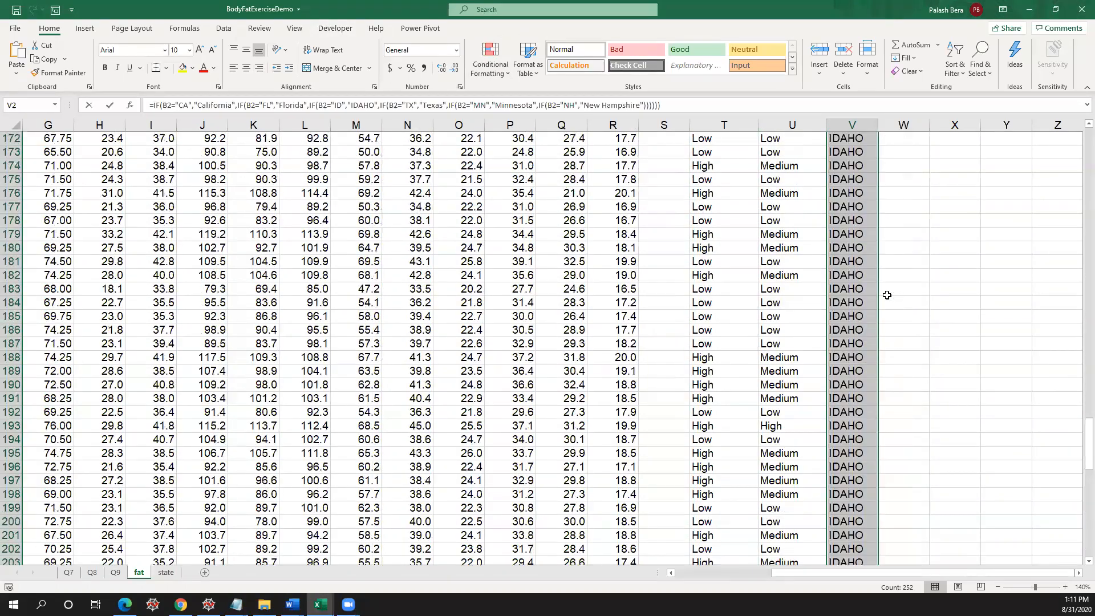
scroll(887, 292, up, 11)
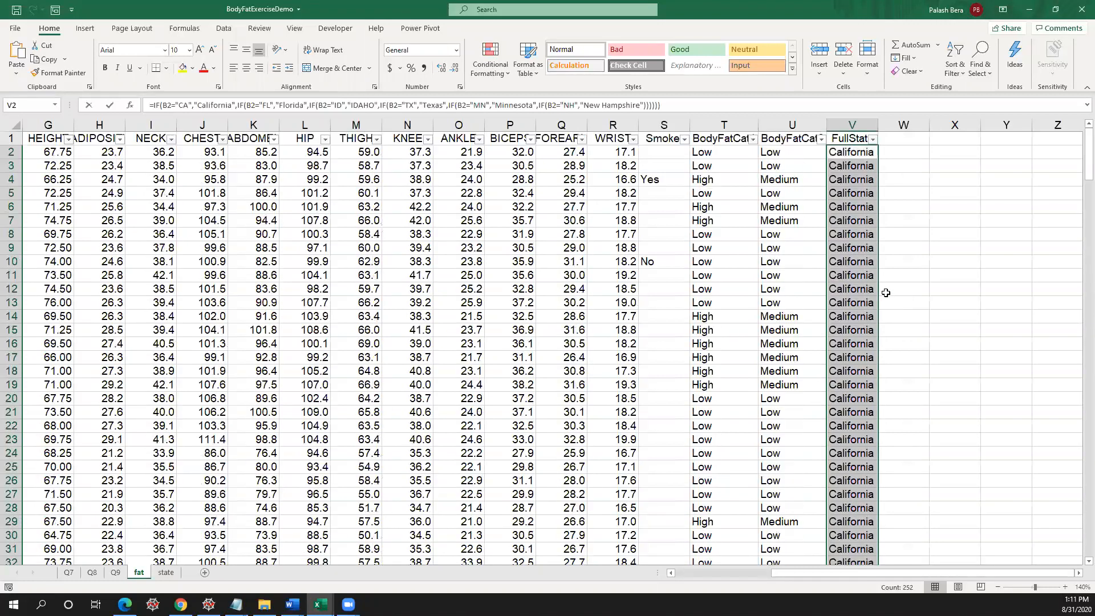
- Copy the FullState header from V1 into W1 and rename the copy FullState1
click(886, 140)
click(859, 140)
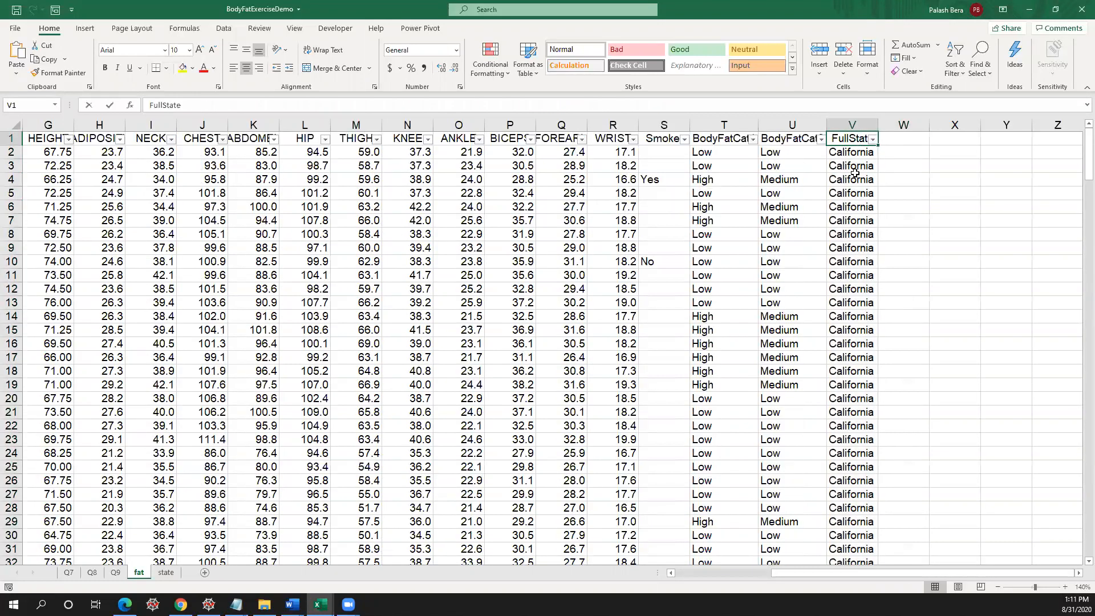
key(ctrl+c)
click(889, 143)
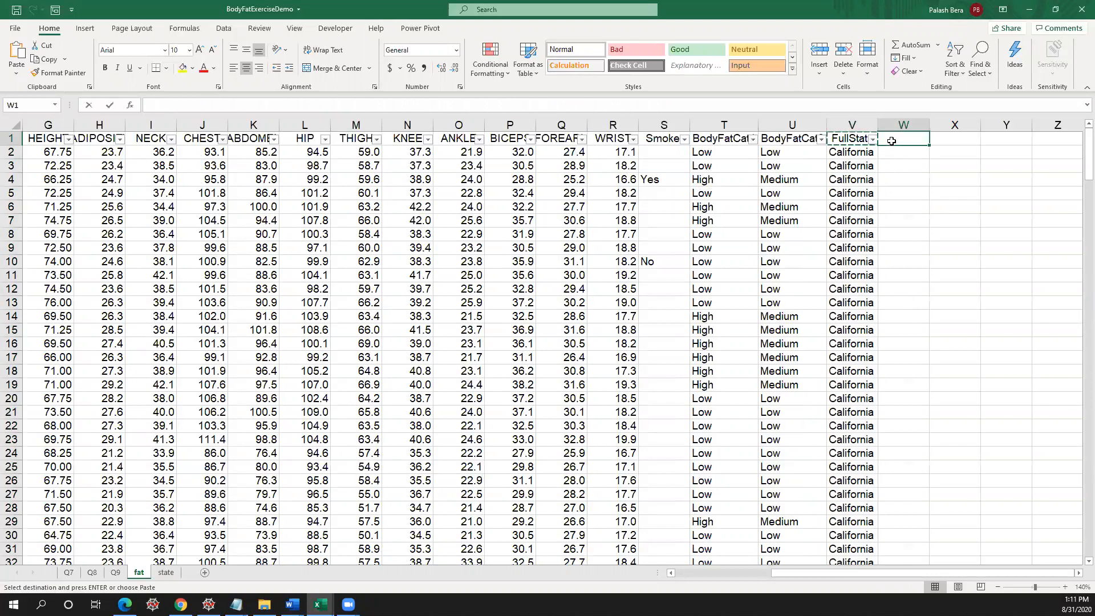
key(ctrl+v)
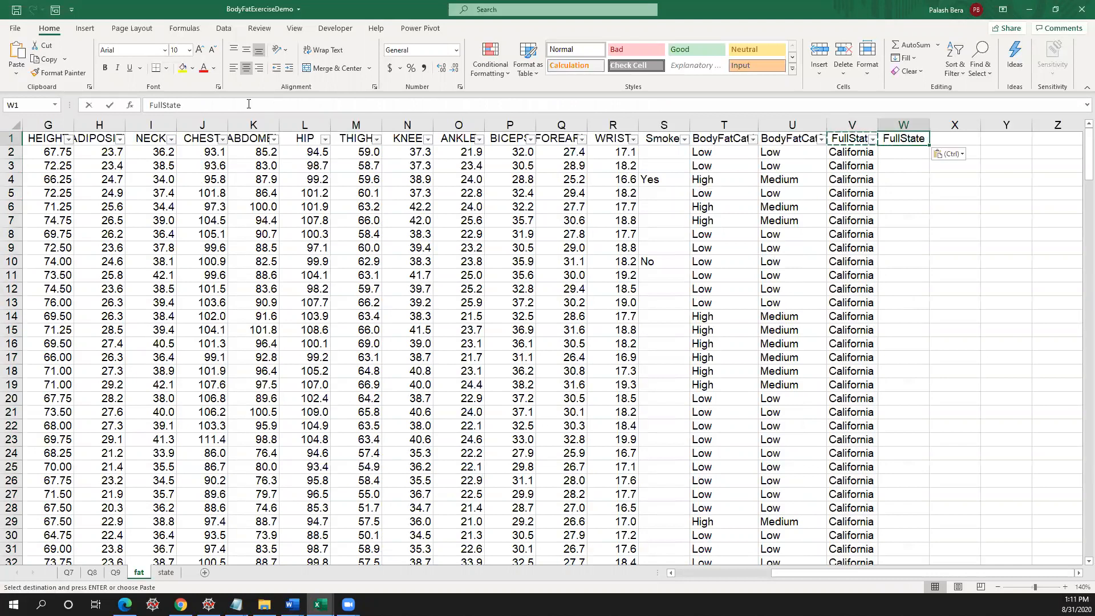
click(249, 105)
text(1)
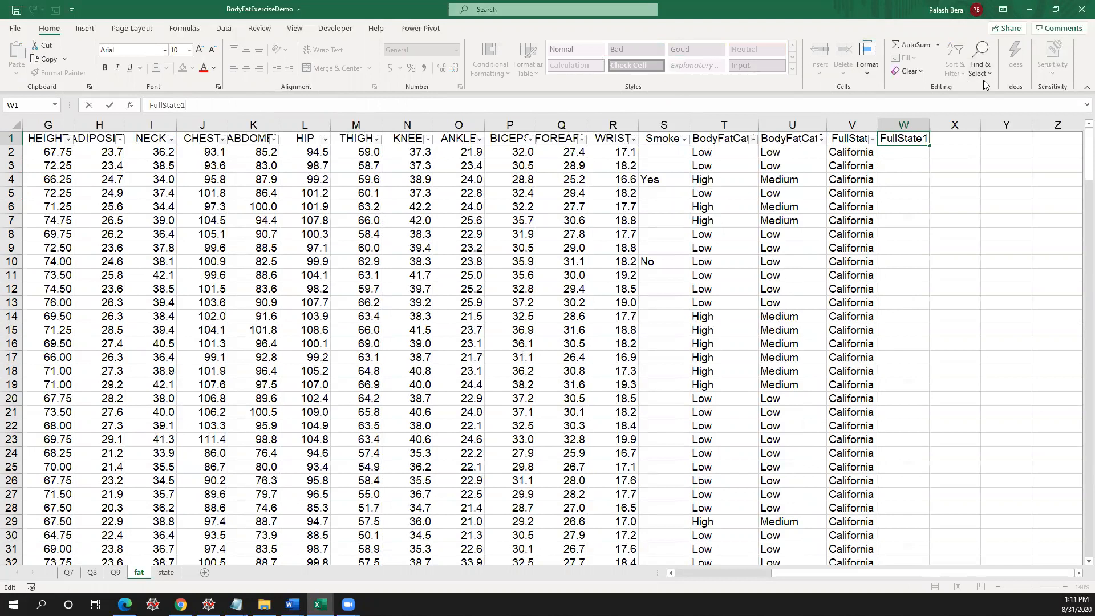
click(970, 193)
- Turn off the filters on the fat sheet's header row and select V2 to view its nested IF formula
click(967, 73)
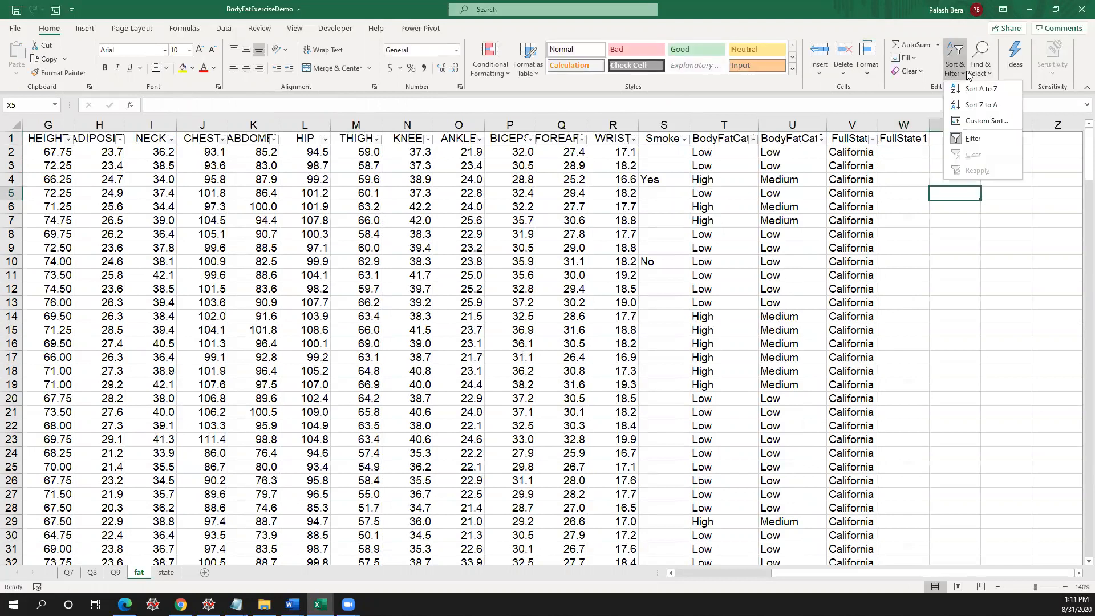
click(973, 139)
click(906, 138)
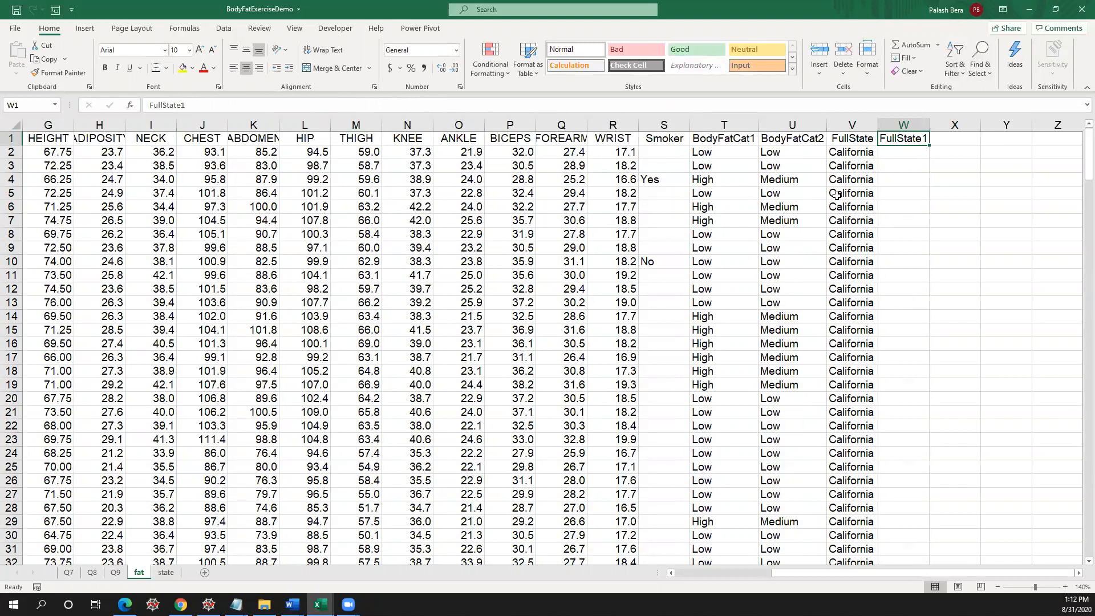
click(845, 155)
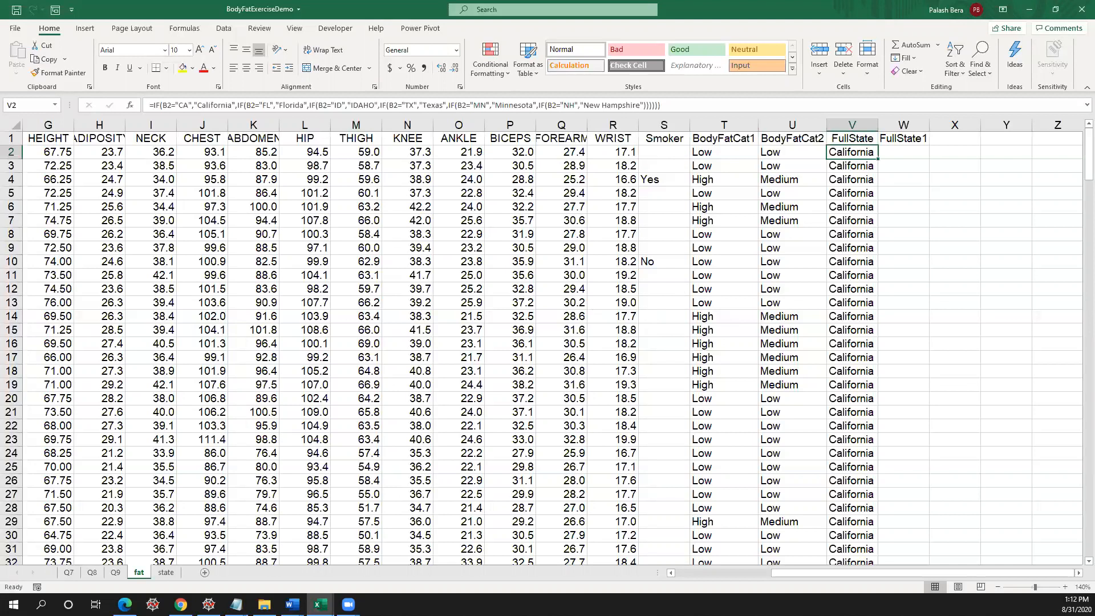
- Examine the abbreviation and name table on the state sheet, return to the fat sheet and select W2 under FullState1
click(165, 572)
scroll(194, 416, down, 8)
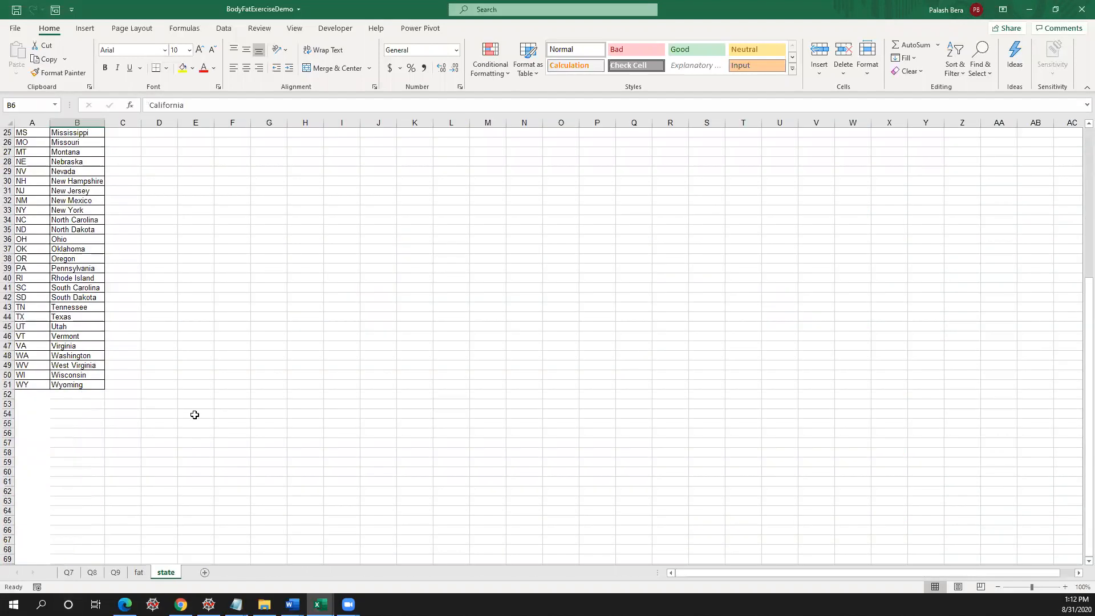
scroll(230, 421, up, 8)
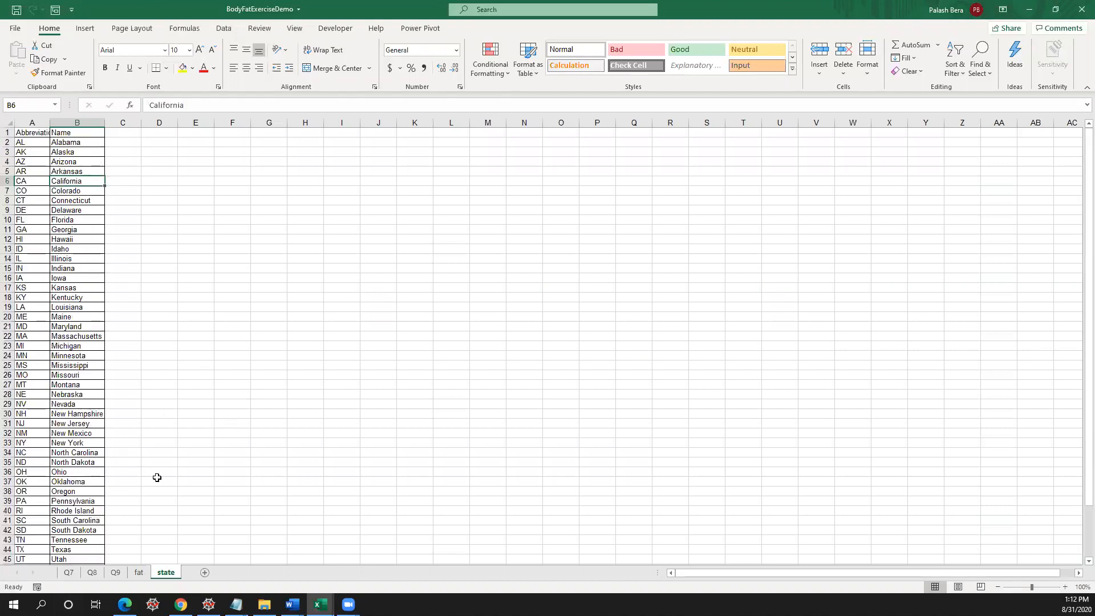
click(139, 572)
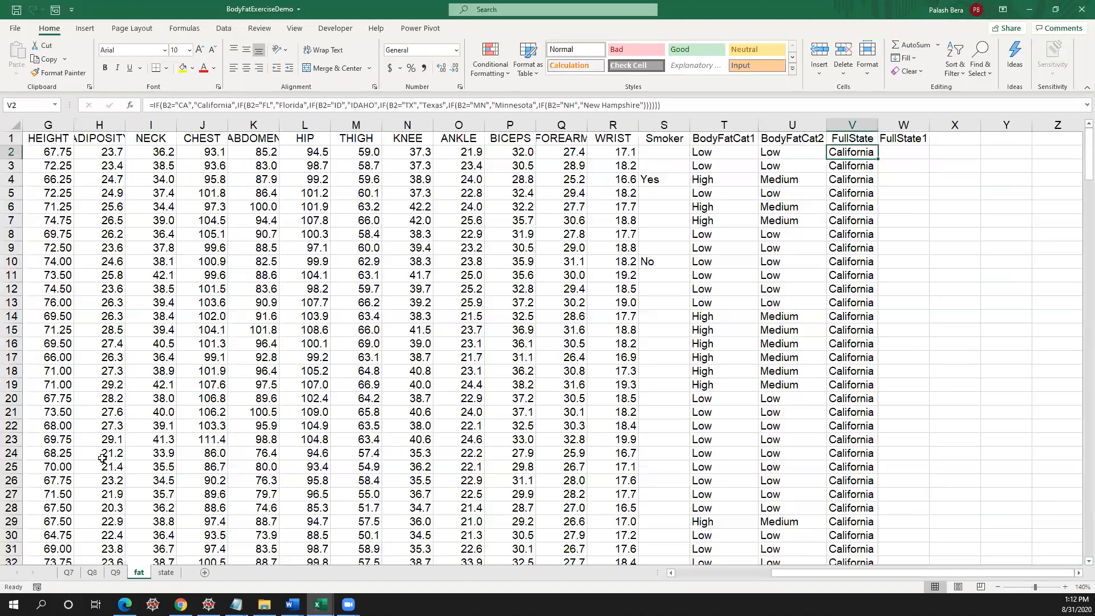
click(887, 155)
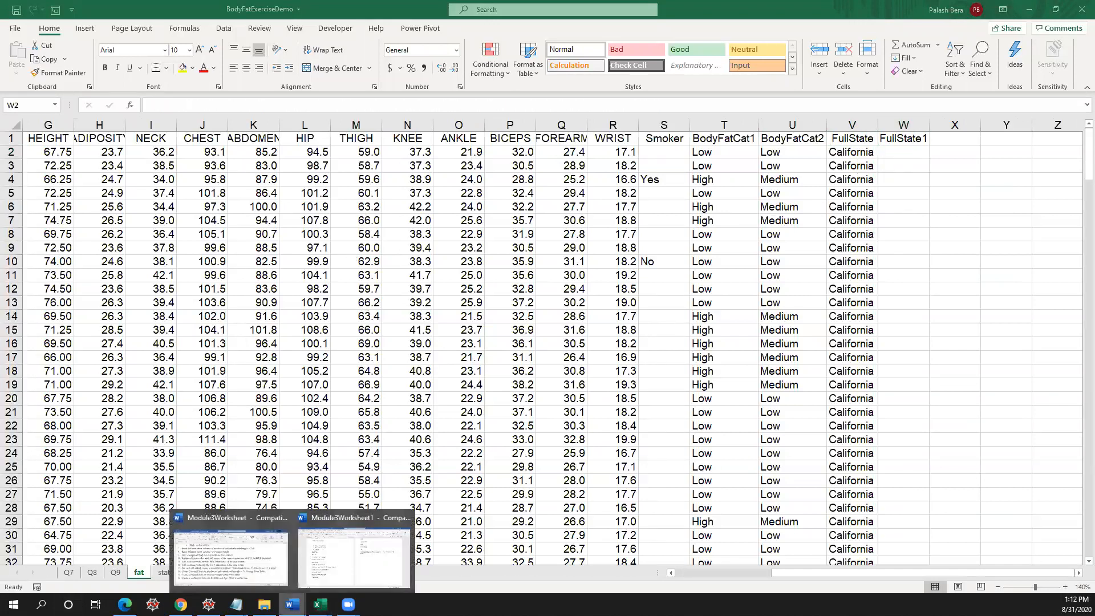
- Switch to the Module3Worksheet document in Word and highlight question 10 about VLOOKUP, followed by questions 11 to 16
key(alt+Tab)
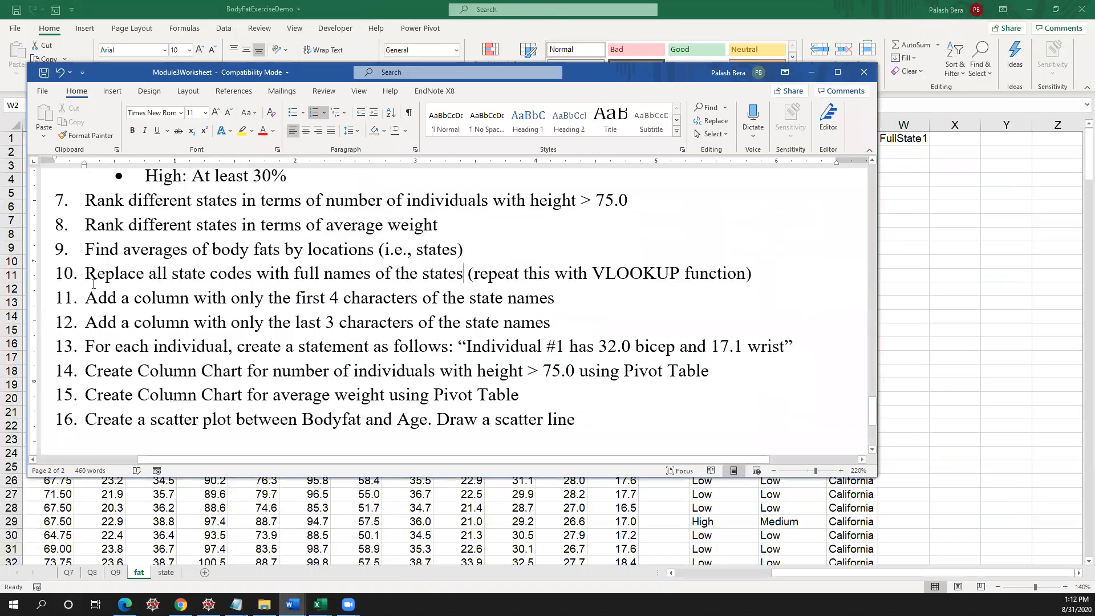
drag(85, 274, 746, 274)
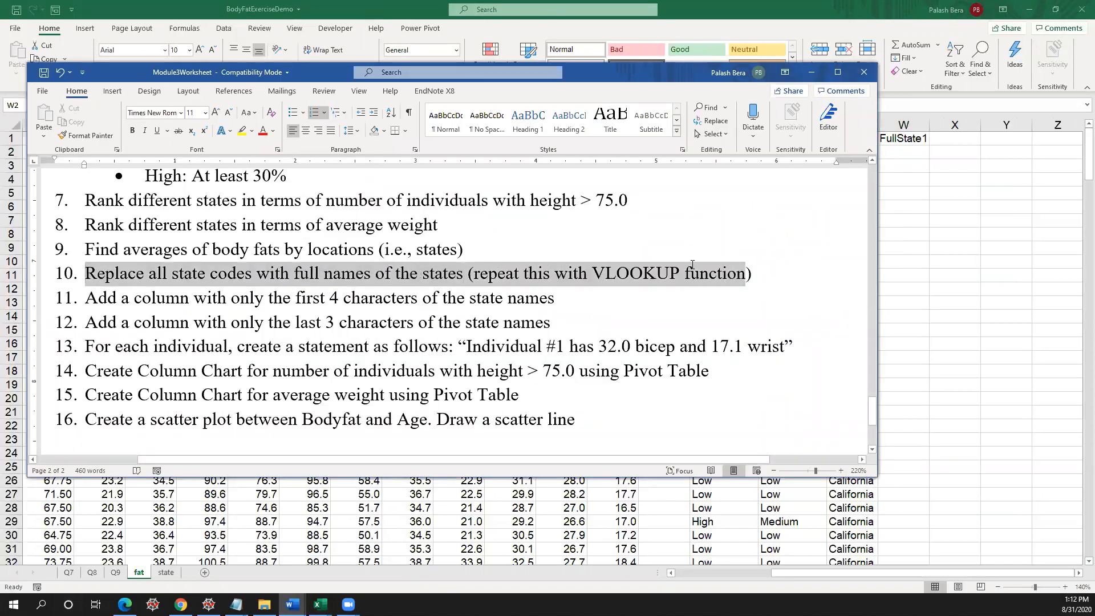
drag(86, 297, 629, 436)
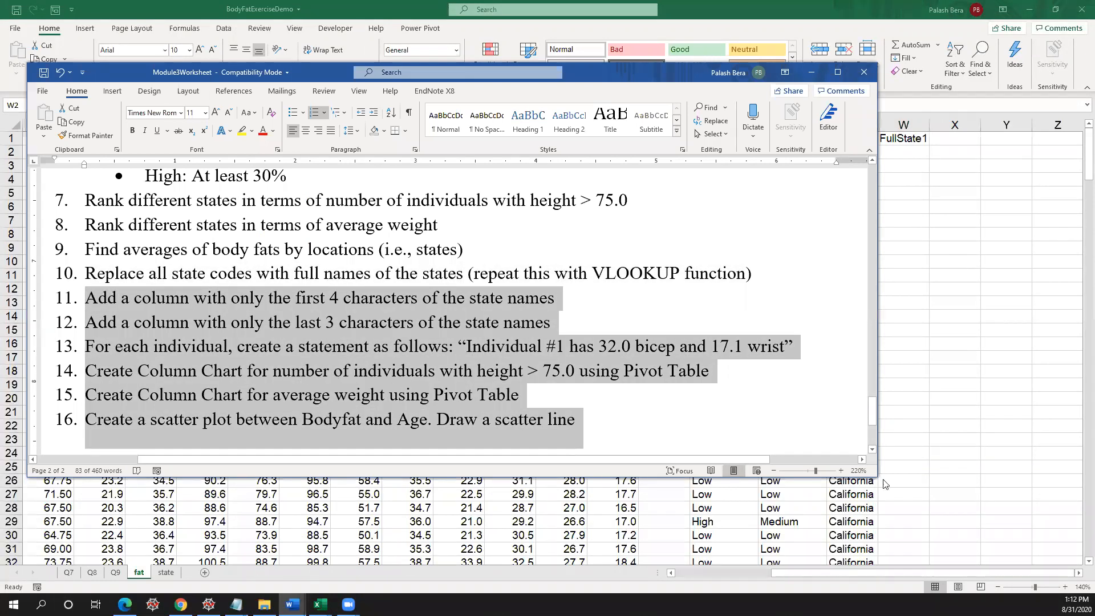